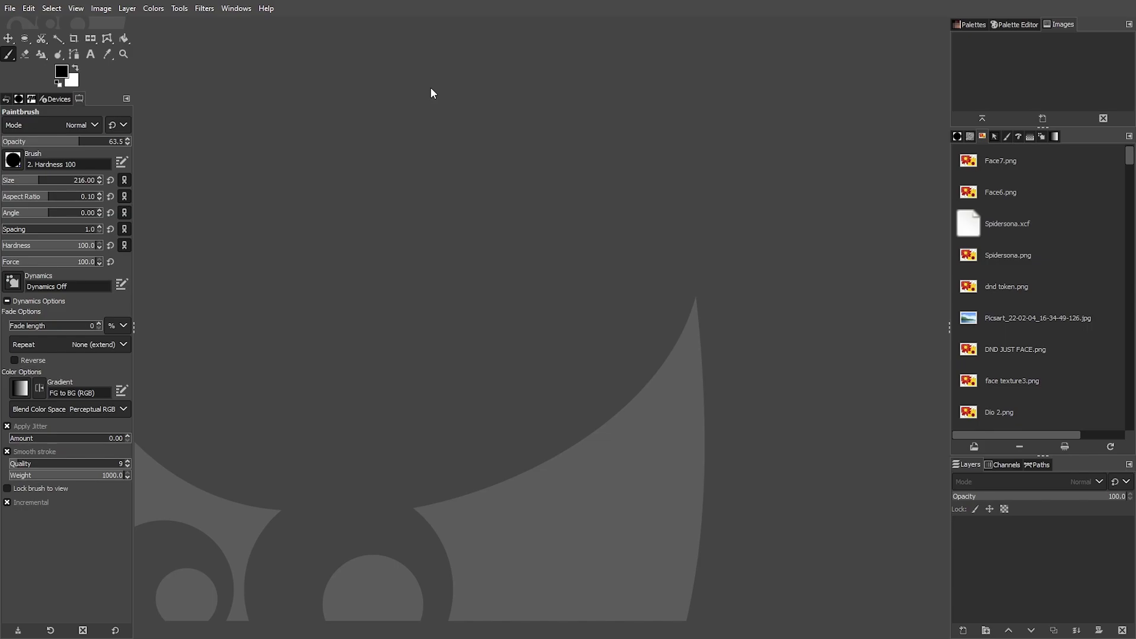
Step: Create the new blank white image and raise the Paintbrush opacity to 100
key(Return)
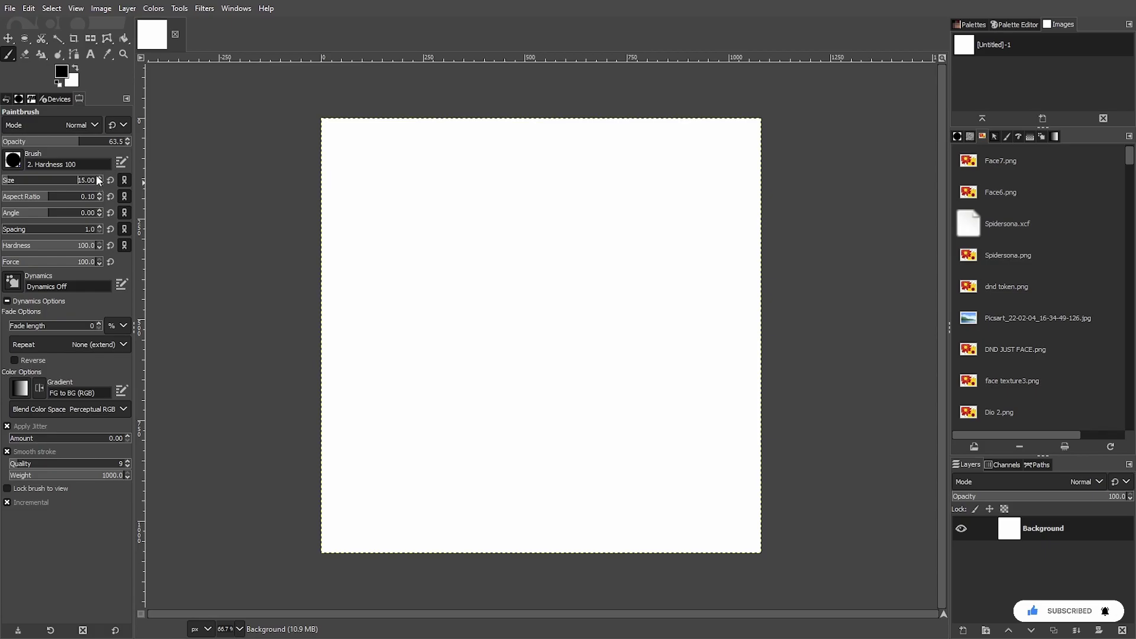
drag(81, 147, 241, 140)
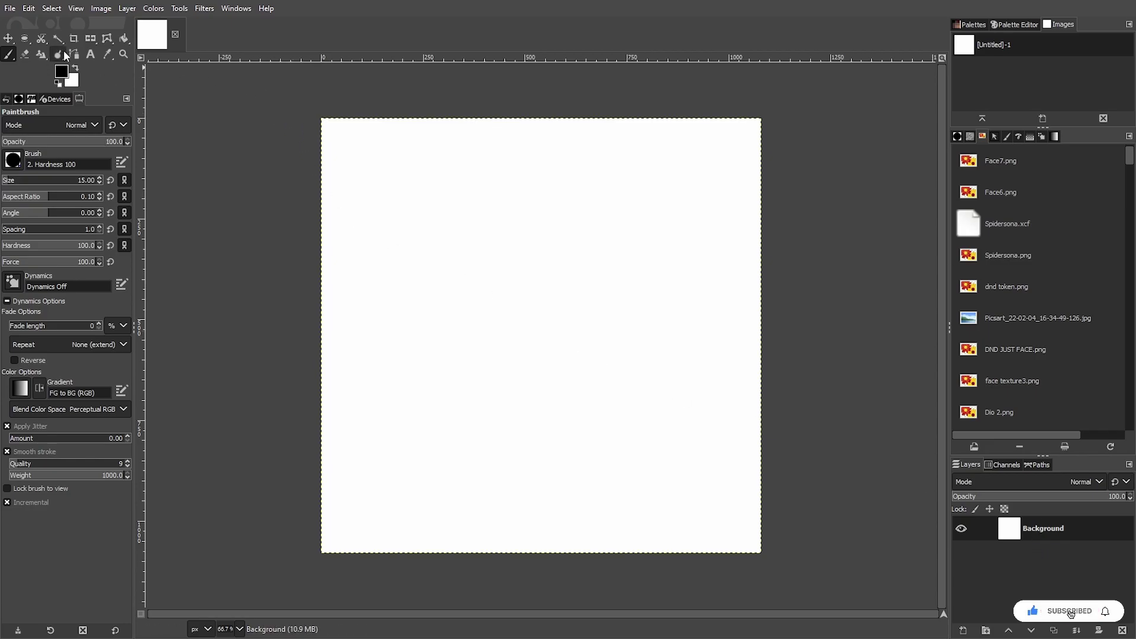
Step: Choose Planet Kosmos as the font for the Text tool
click(90, 55)
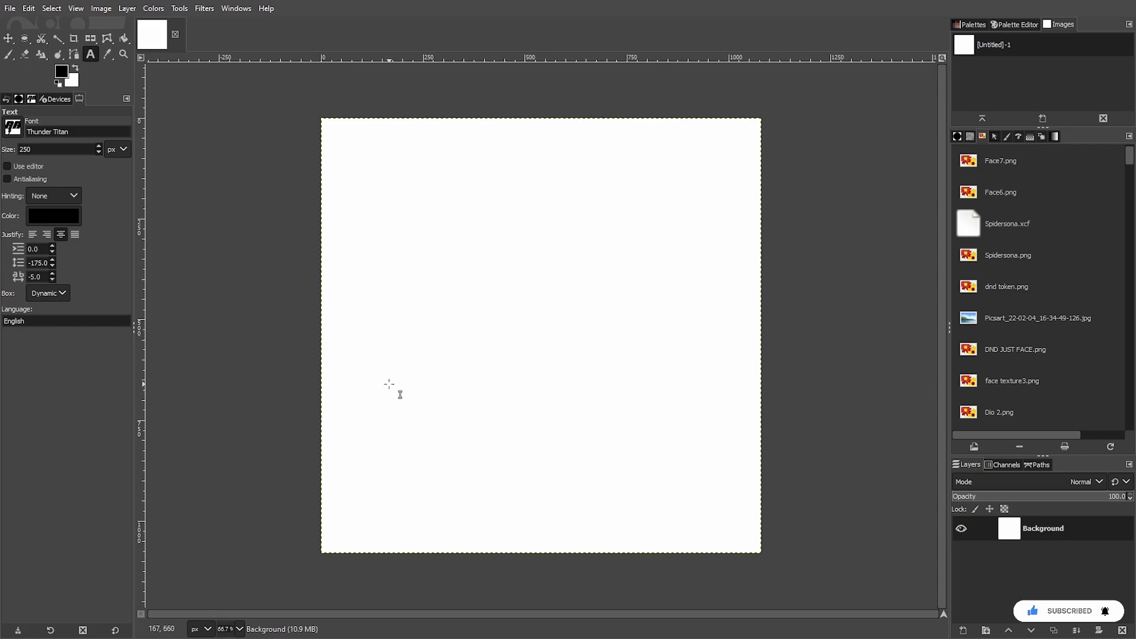
click(30, 99)
scroll(113, 461, down, 5)
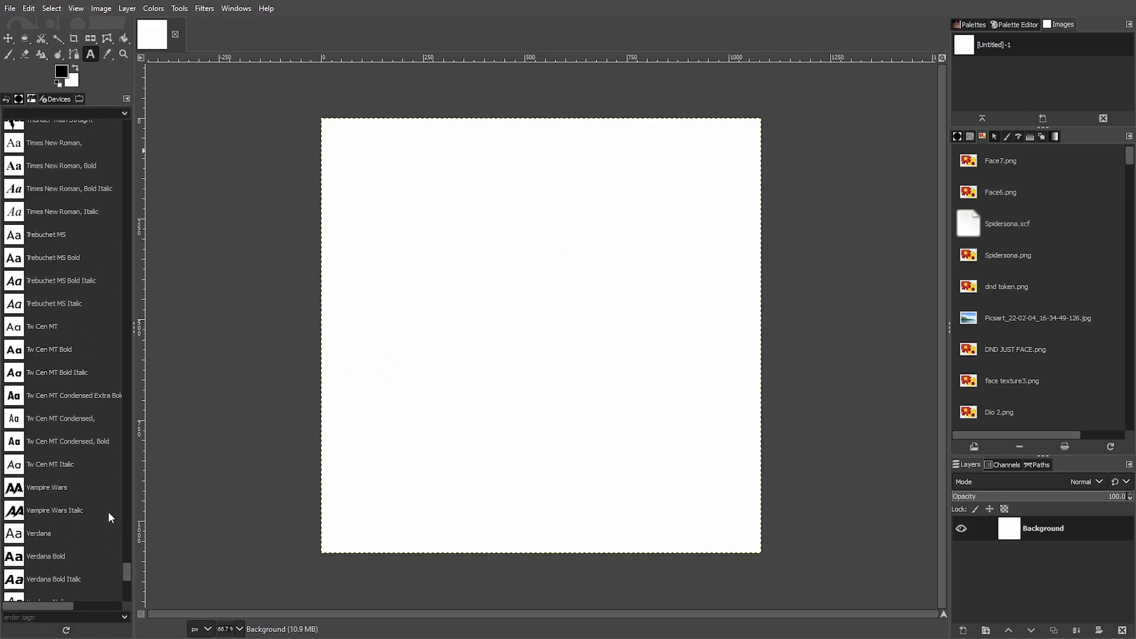
scroll(109, 515, down, 10)
drag(125, 595, 126, 450)
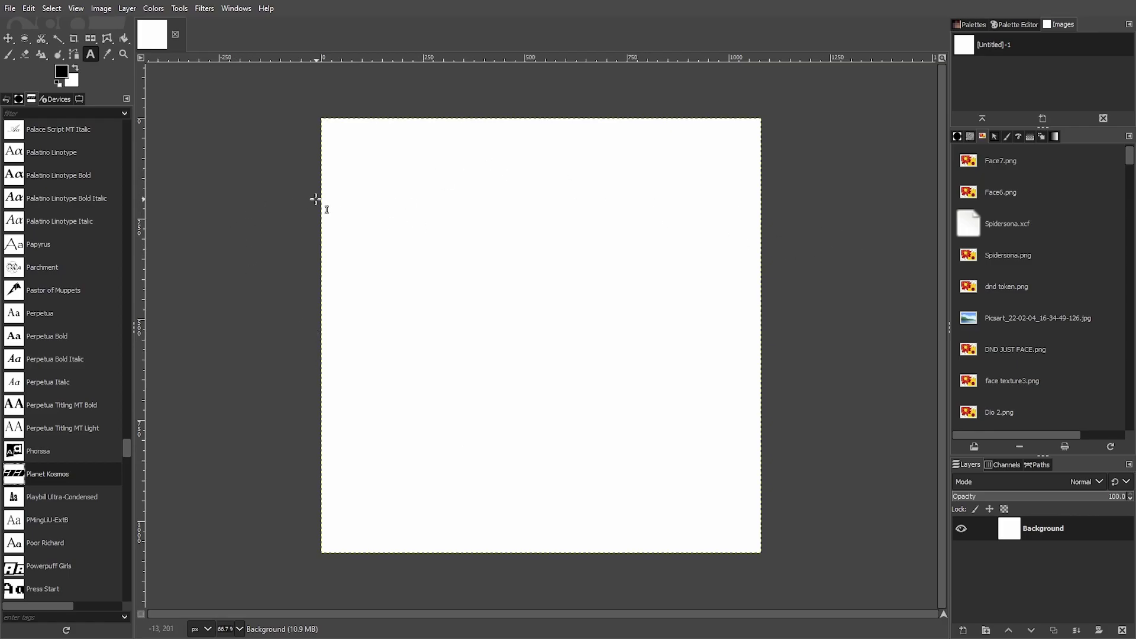
Step: Add the text "grinchy" near the top of the canvas and reduce its font size until it is about 690 px wide
drag(346, 149, 701, 274)
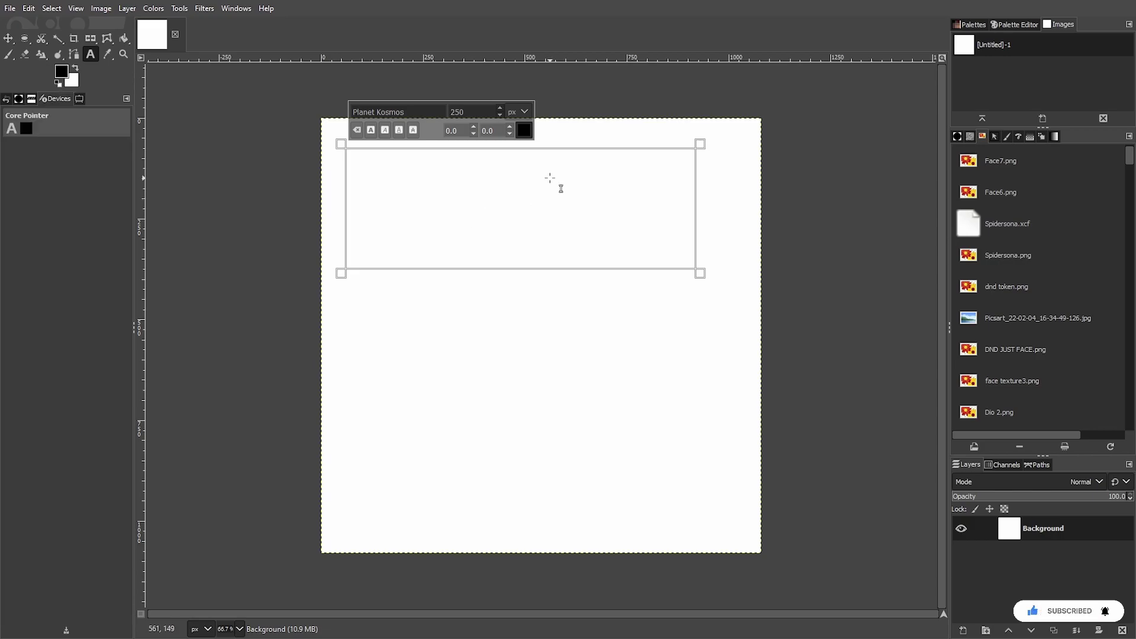
text(grinchy)
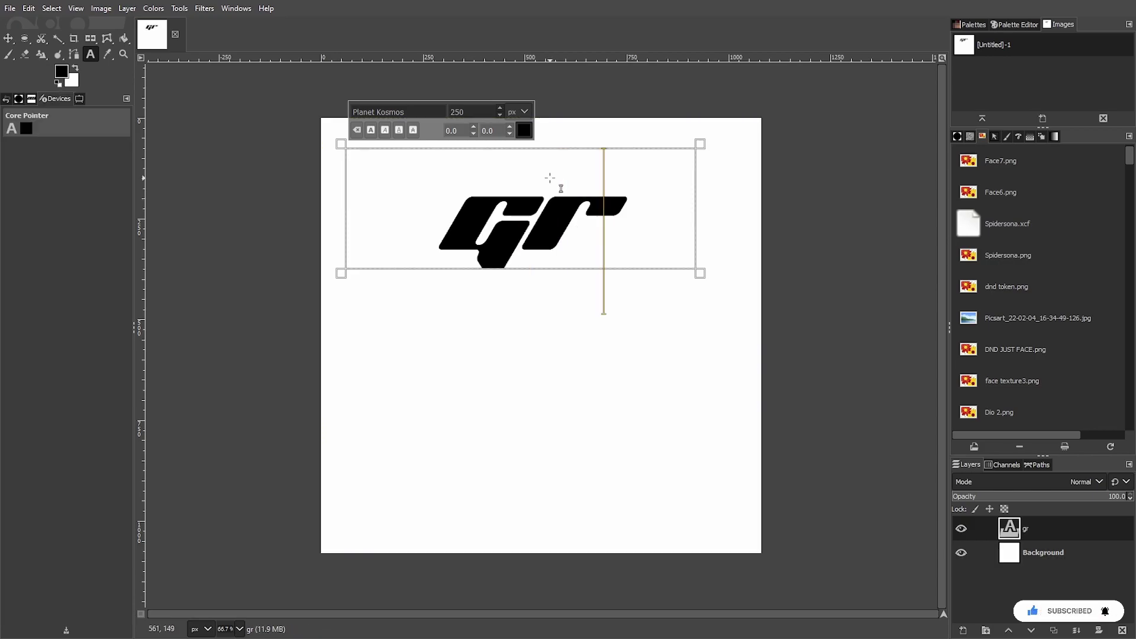
click(702, 212)
drag(360, 201, 1135, 290)
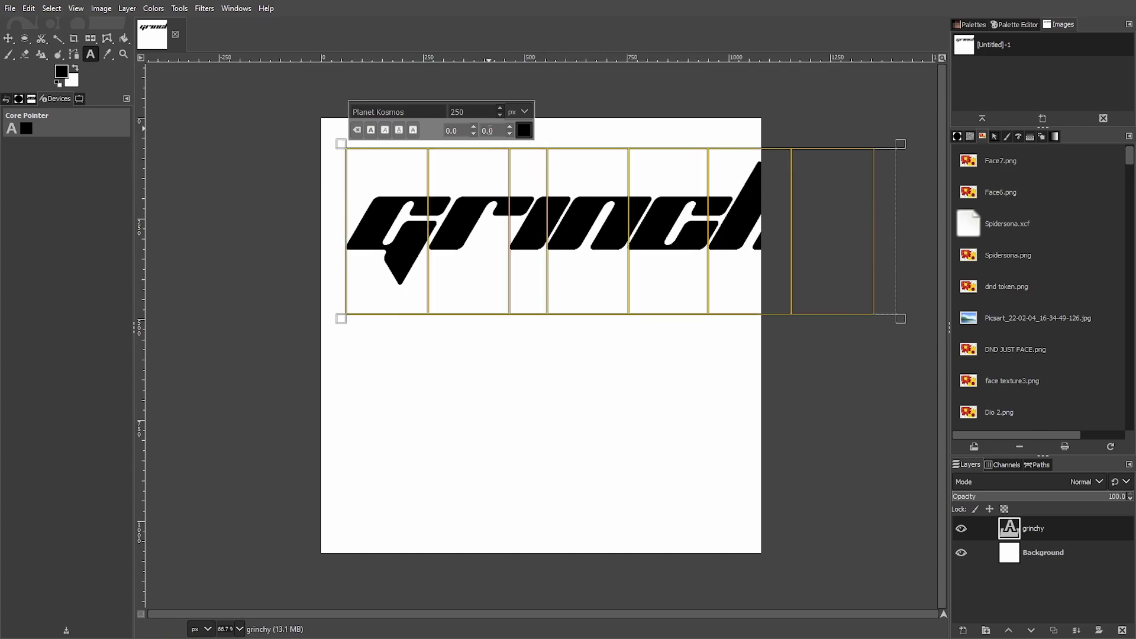
drag(498, 115, 498, 115)
Step: Add the text "zero" in a separate text box below "grinchy" and set its font size to 140 px
drag(346, 235, 689, 400)
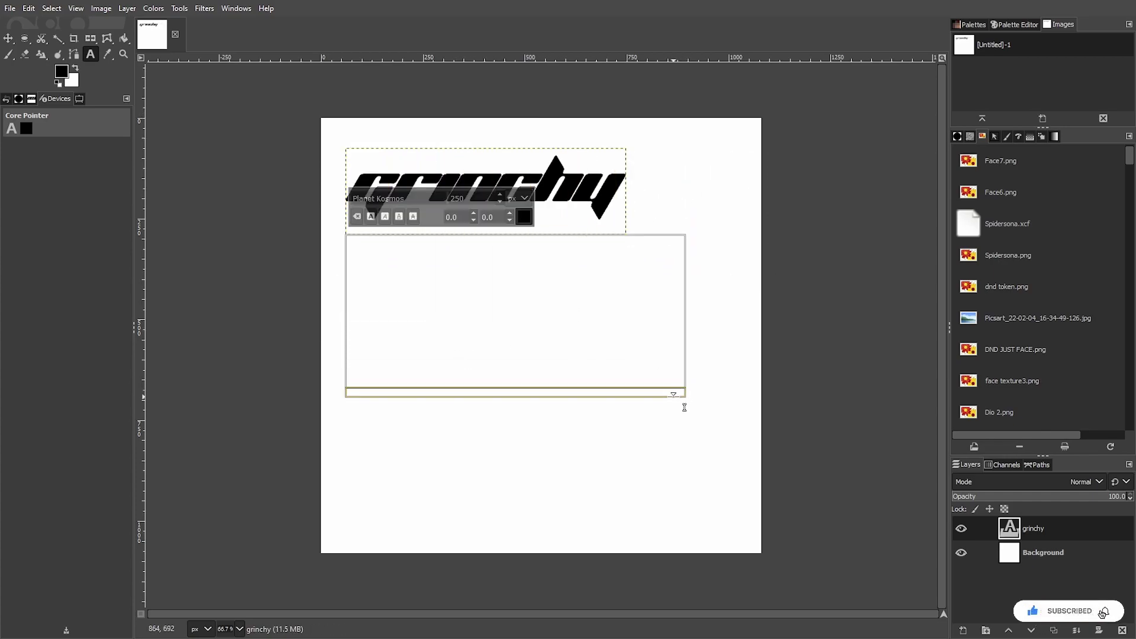
text(zero)
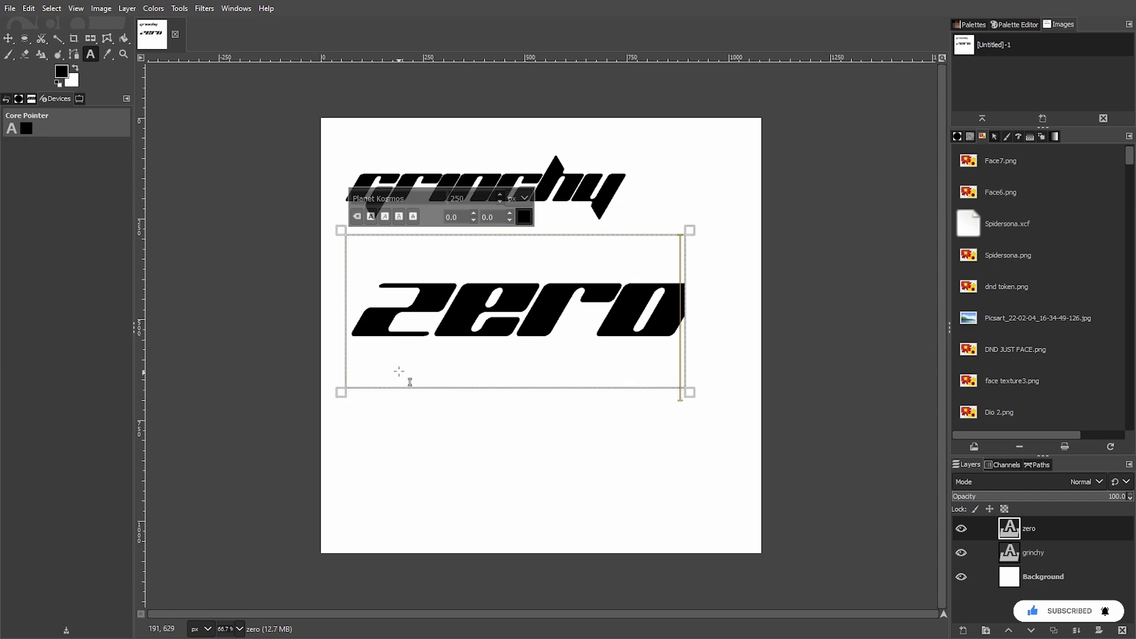
drag(356, 291, 1006, 324)
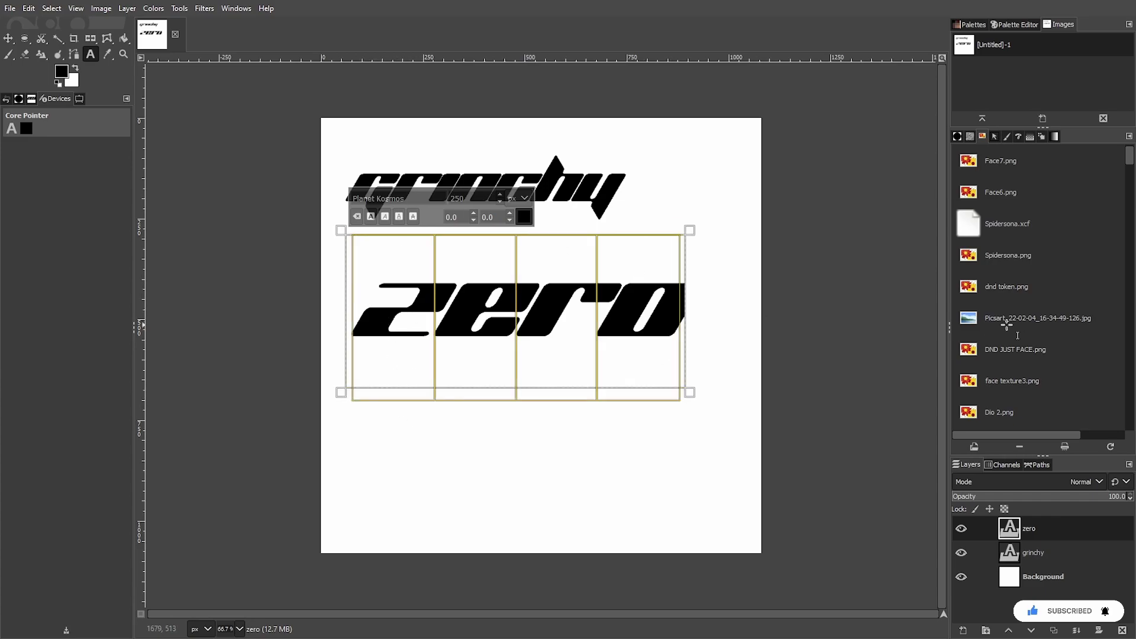
click(499, 202)
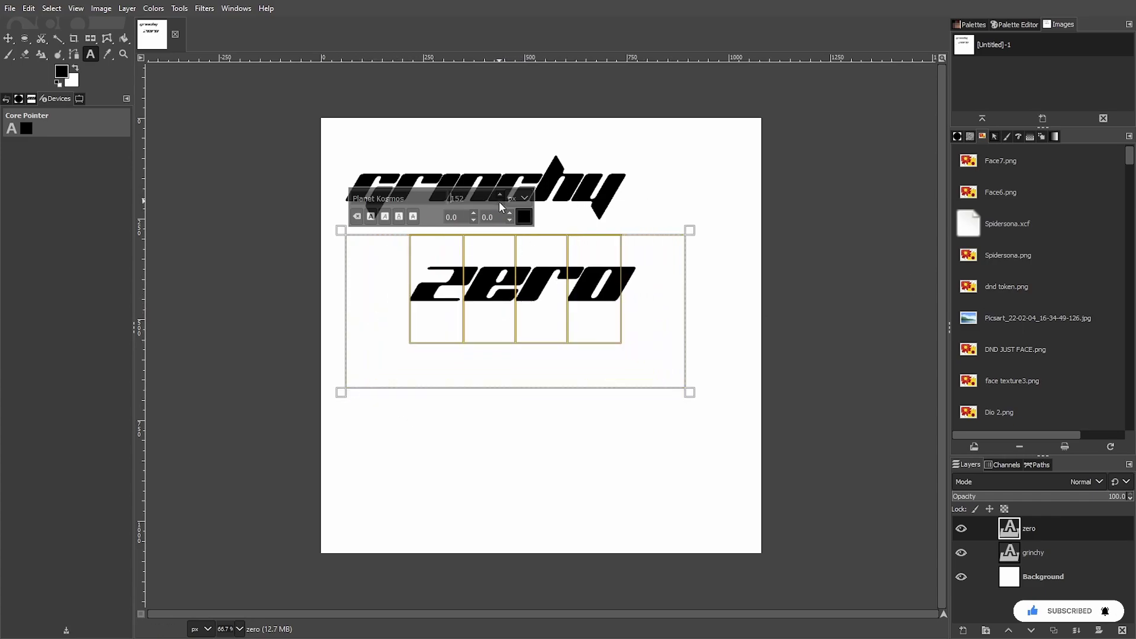
click(690, 265)
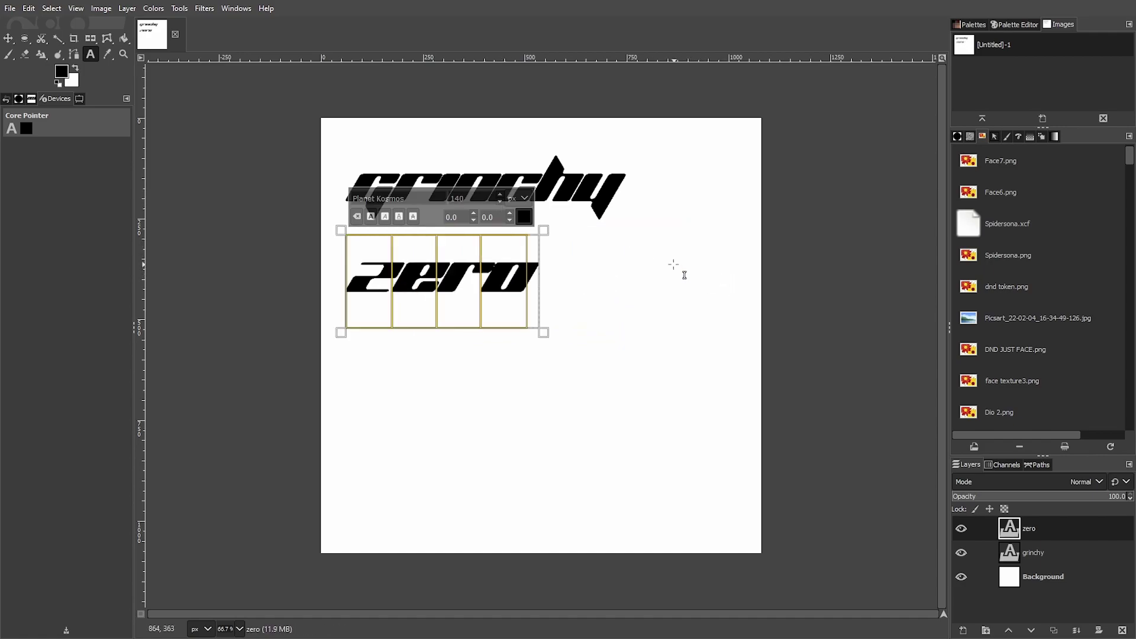
Step: Try Pastor of Muppets and NiseSegaSonic on the "zero" text and set its font to Old English Text MT
click(30, 100)
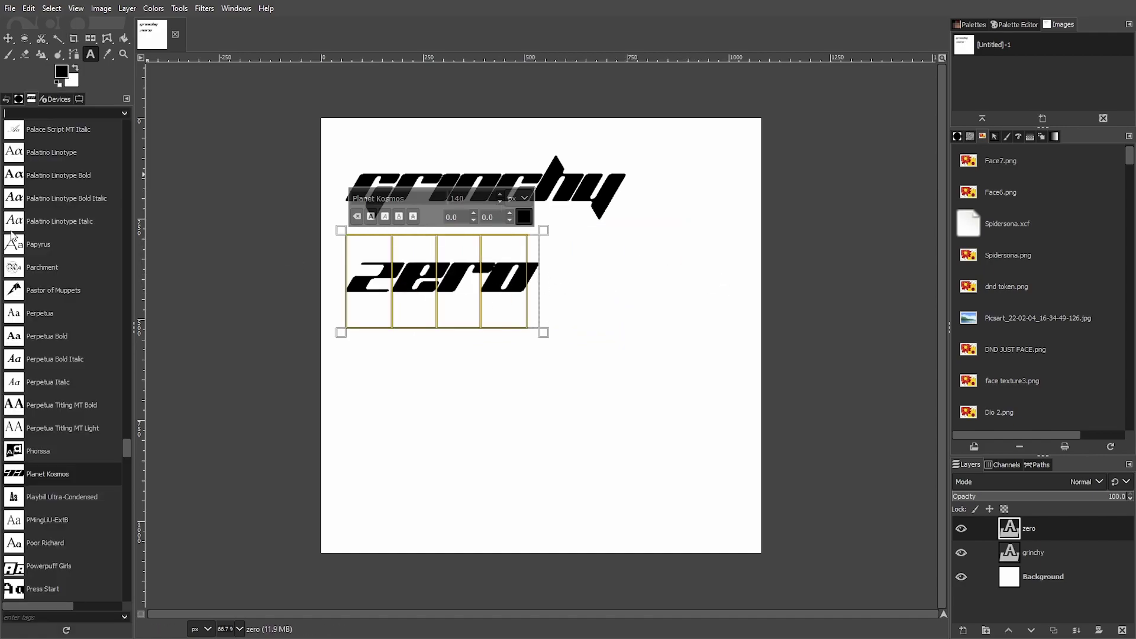
click(65, 289)
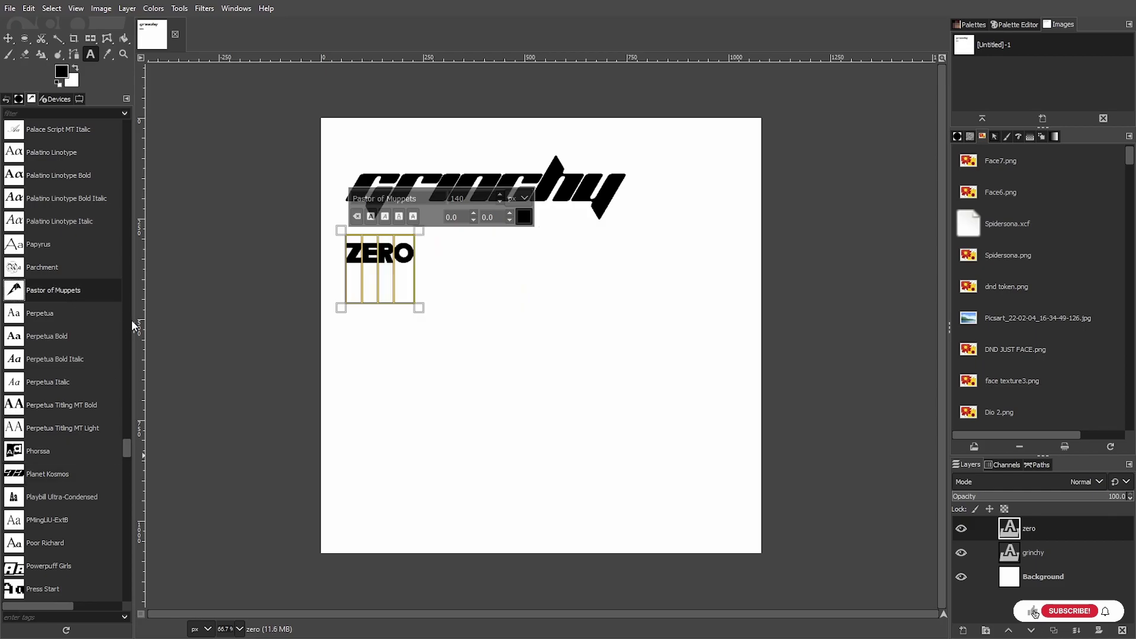
scroll(97, 312, up, 5)
scroll(97, 319, down, 3)
scroll(90, 385, up, 3)
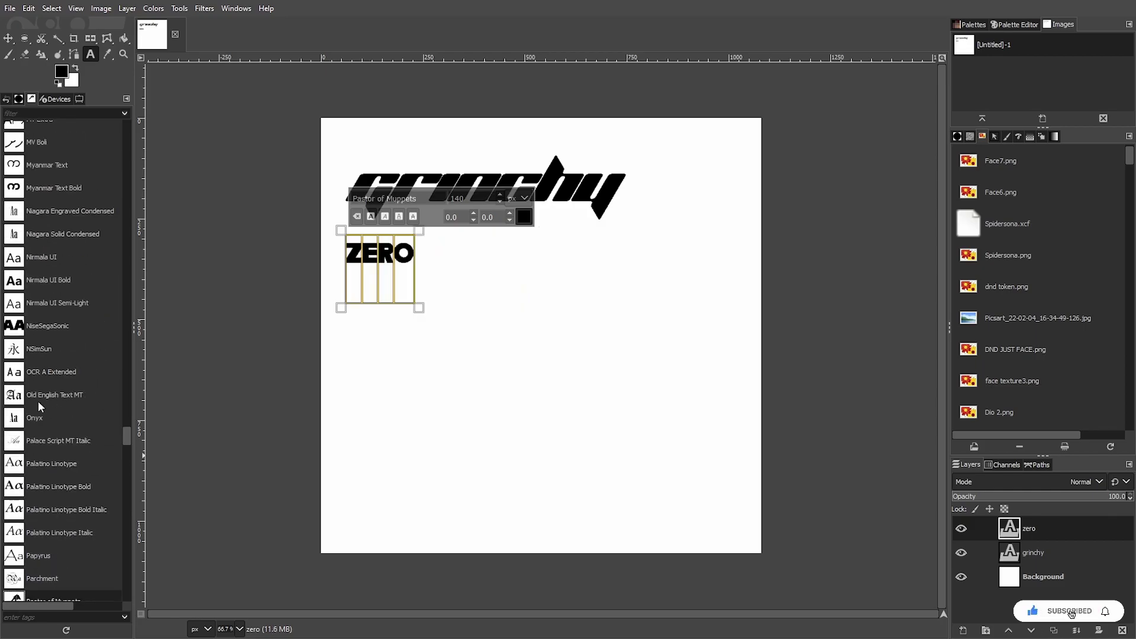
click(52, 327)
click(83, 386)
scroll(58, 286, up, 6)
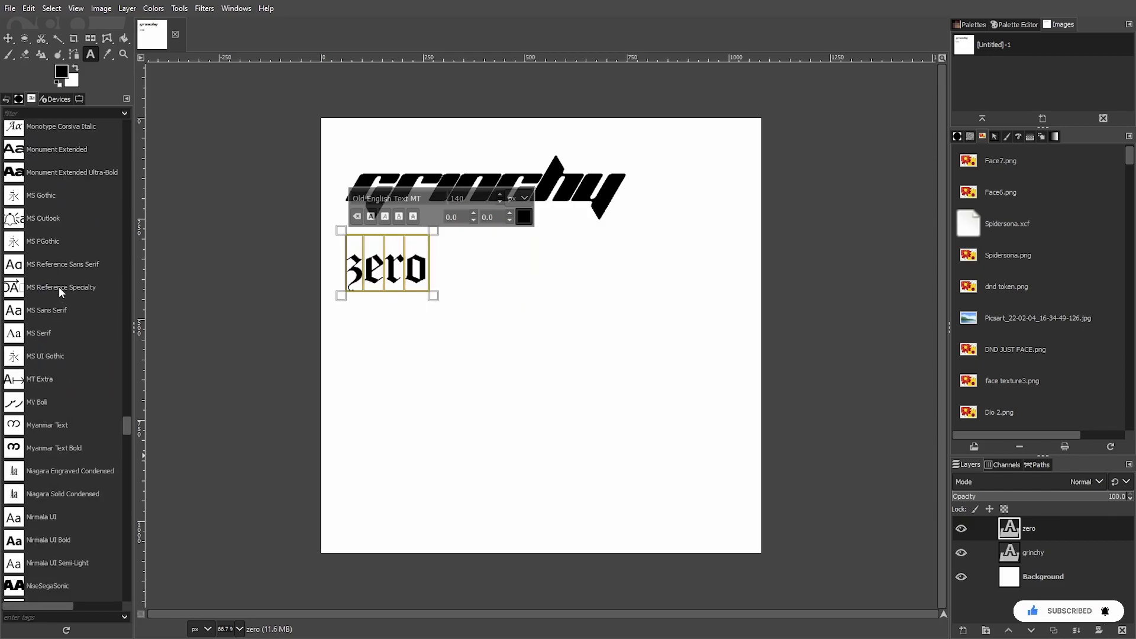
Step: Move the "zero" text beneath the "hy" of "grinchy", overlapping the tail of the y
click(8, 38)
drag(419, 279, 587, 231)
key(2)
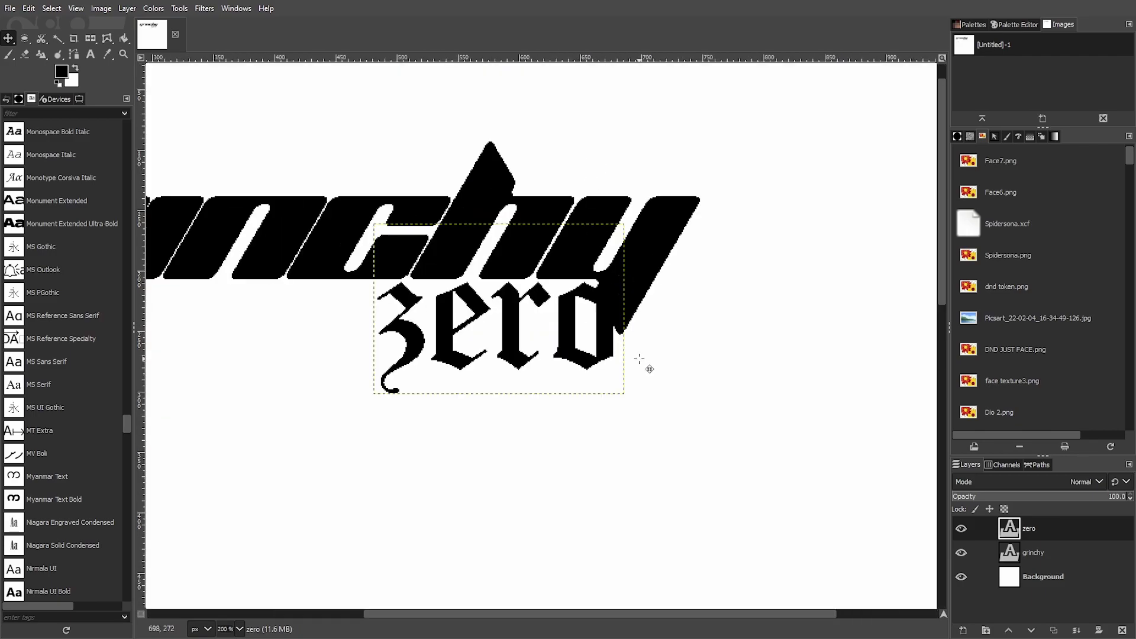
scroll(548, 334, left, 3)
scroll(329, 304, up, 2)
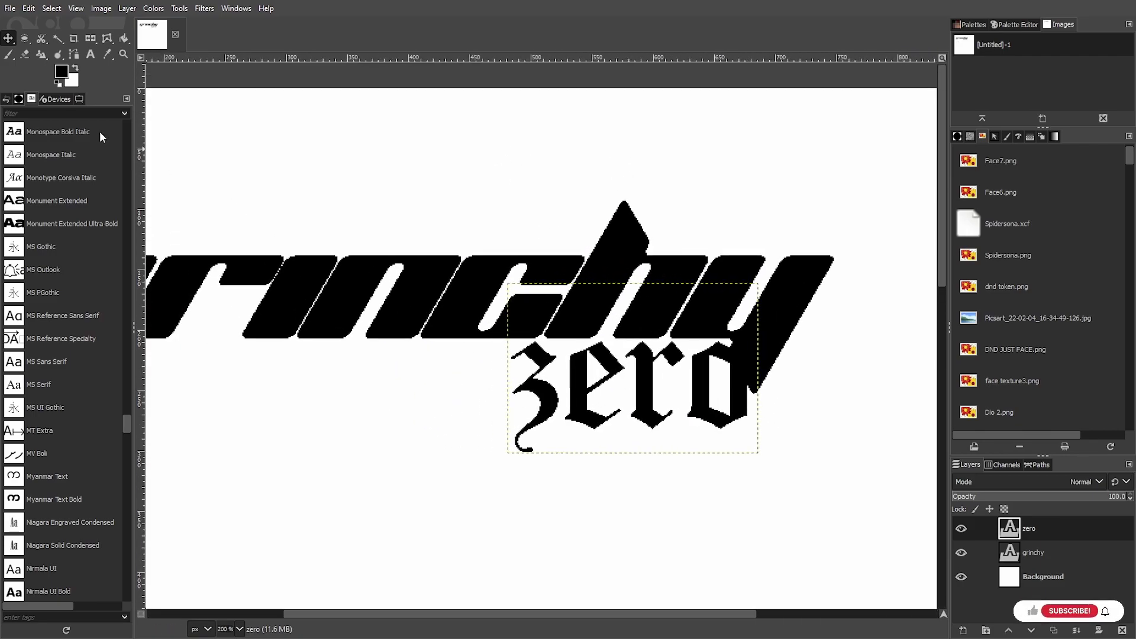
drag(632, 390, 638, 391)
scroll(474, 344, down, 4)
scroll(480, 336, up, 4)
scroll(652, 352, left, 5)
drag(653, 352, 570, 339)
scroll(570, 340, down, 2)
drag(792, 396, 749, 412)
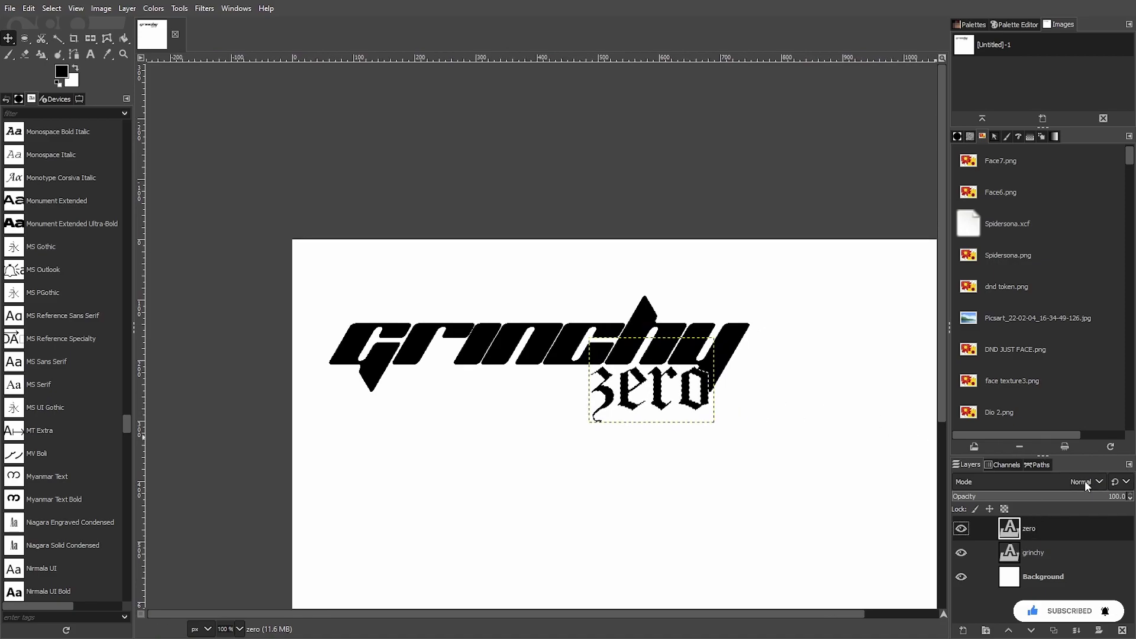
Step: Select the letter shapes of the "zero" layer and grow the selection outwards around them
click(58, 9)
click(113, 191)
scroll(695, 366, up, 2)
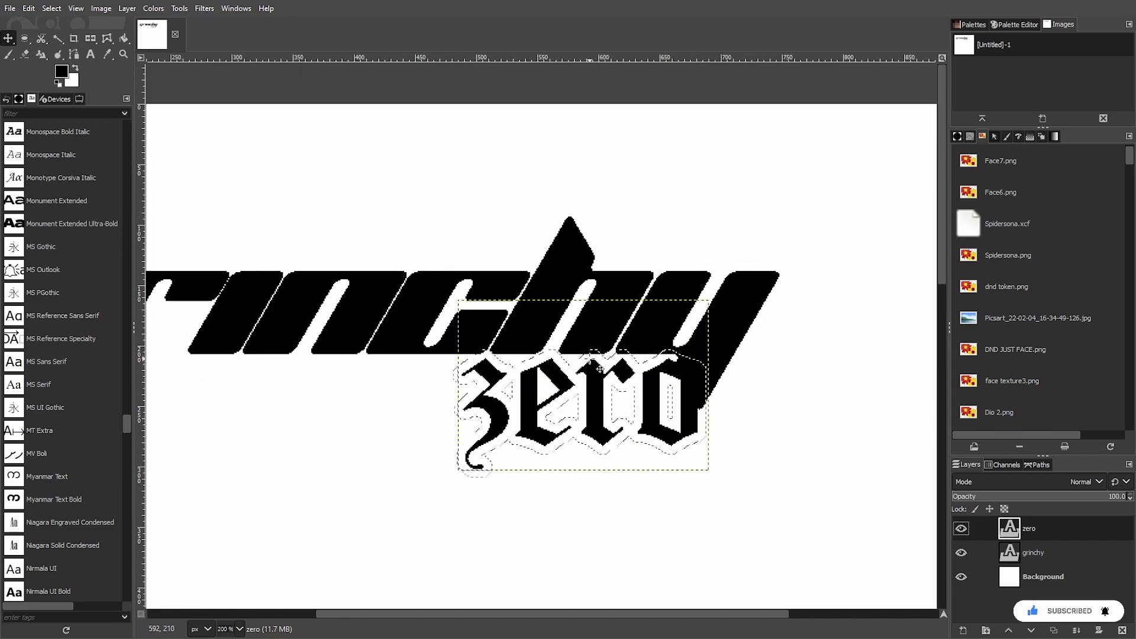
Step: Cut the grown selection out of the "grinchy" layer to leave a gap around "zero", and clear the selection
click(1034, 555)
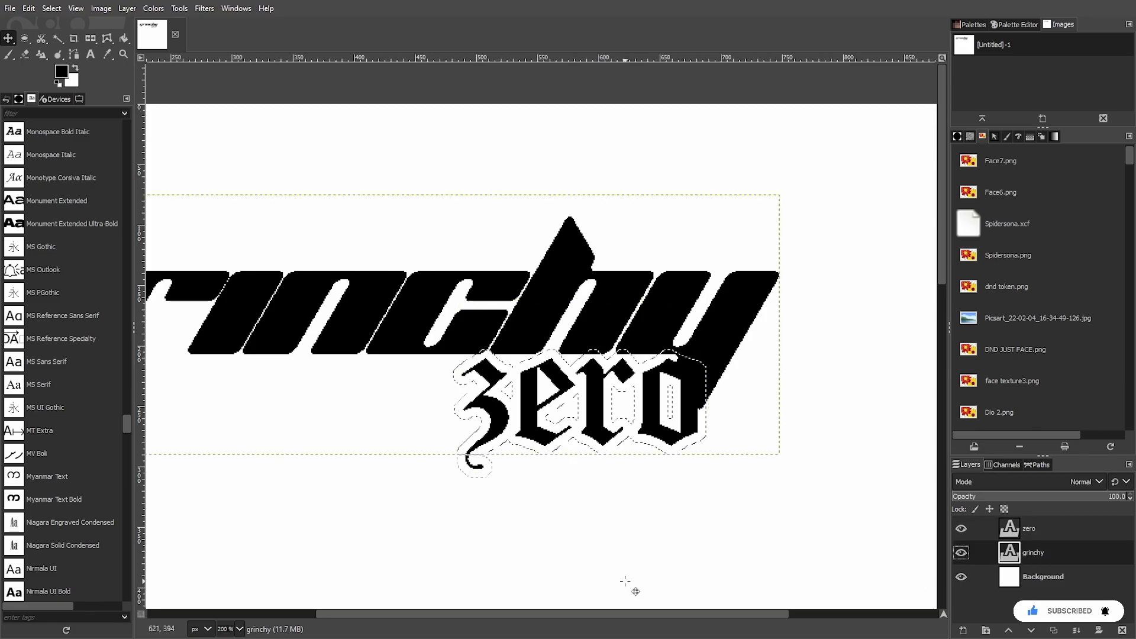
key(ctrl+x)
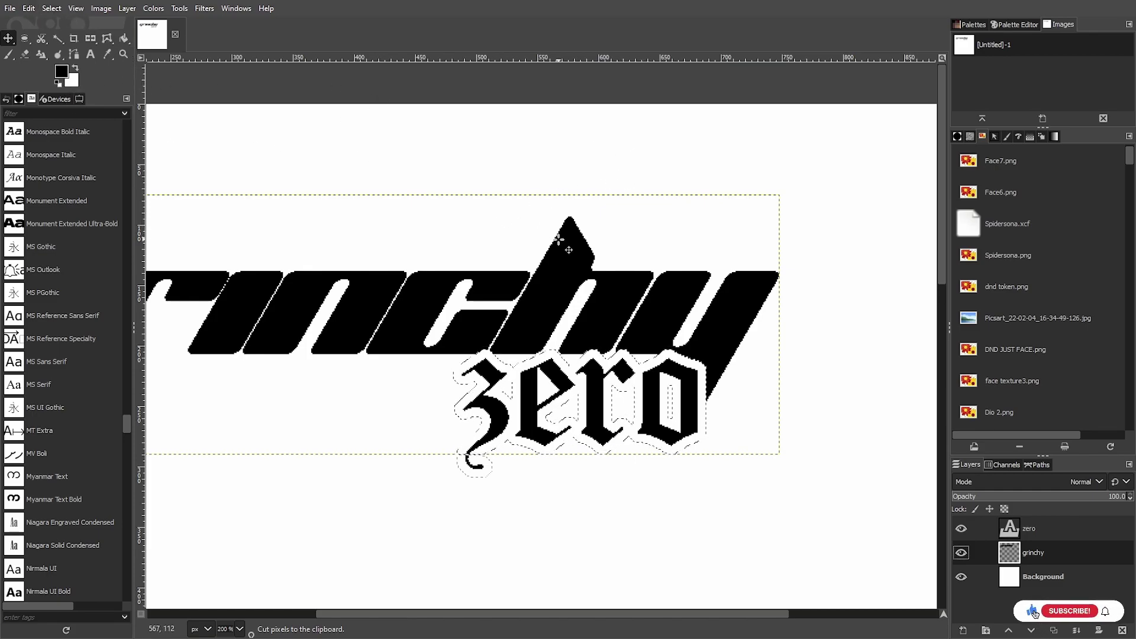
key(ctrl+shift+a)
Step: Merge the "zero" layer down into the "grinchy" layer
scroll(558, 276, down, 4)
scroll(566, 294, up, 2)
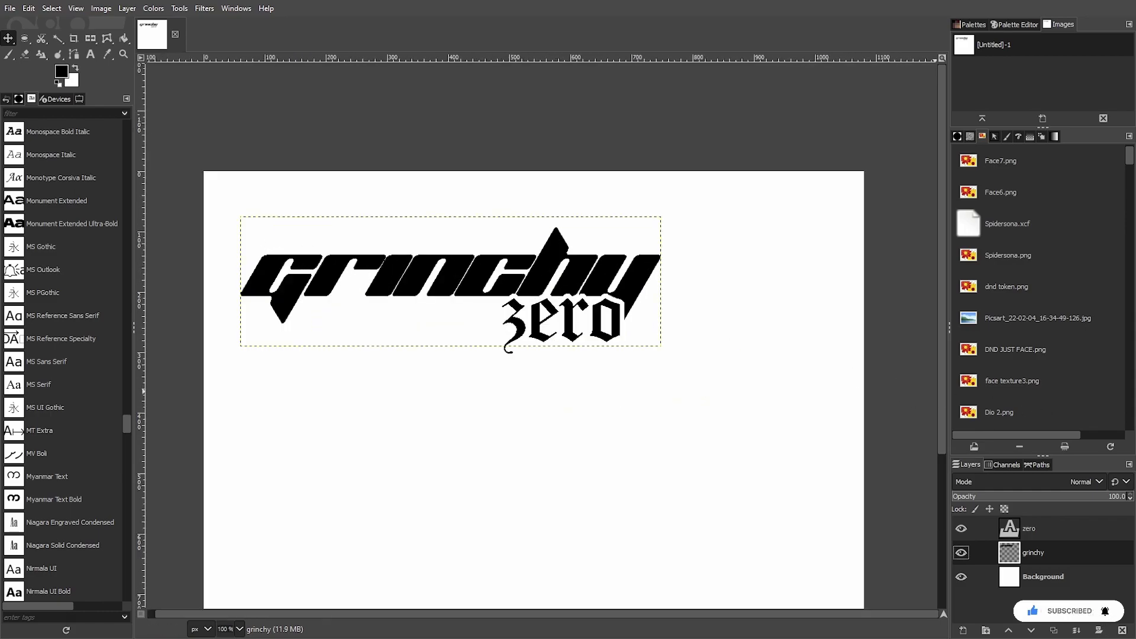
scroll(488, 264, down, 3)
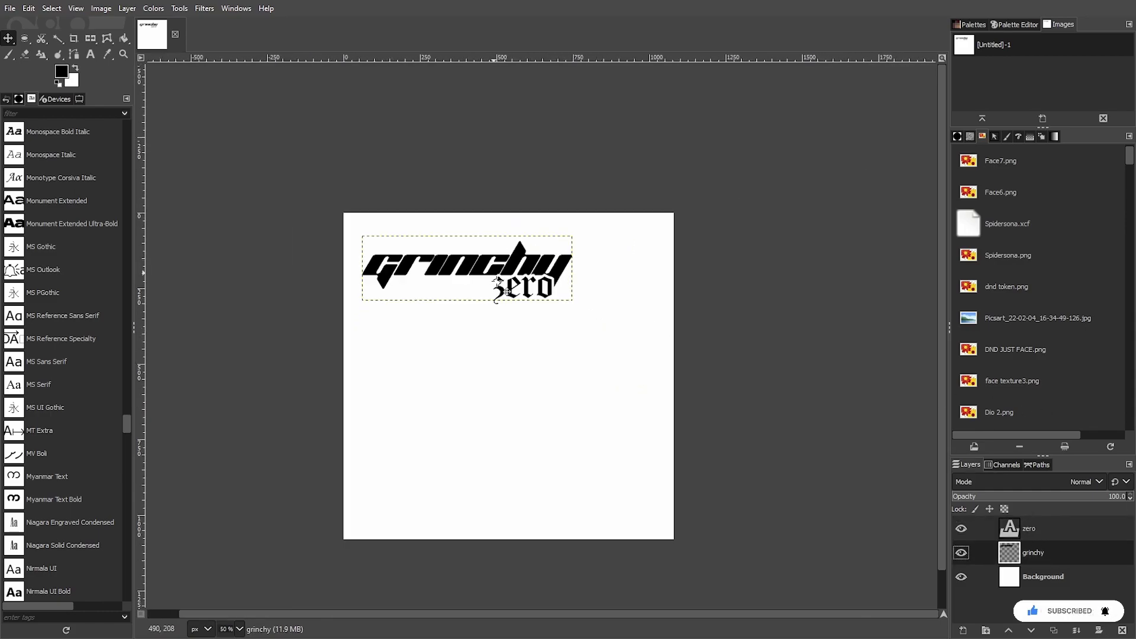
scroll(500, 293, up, 2)
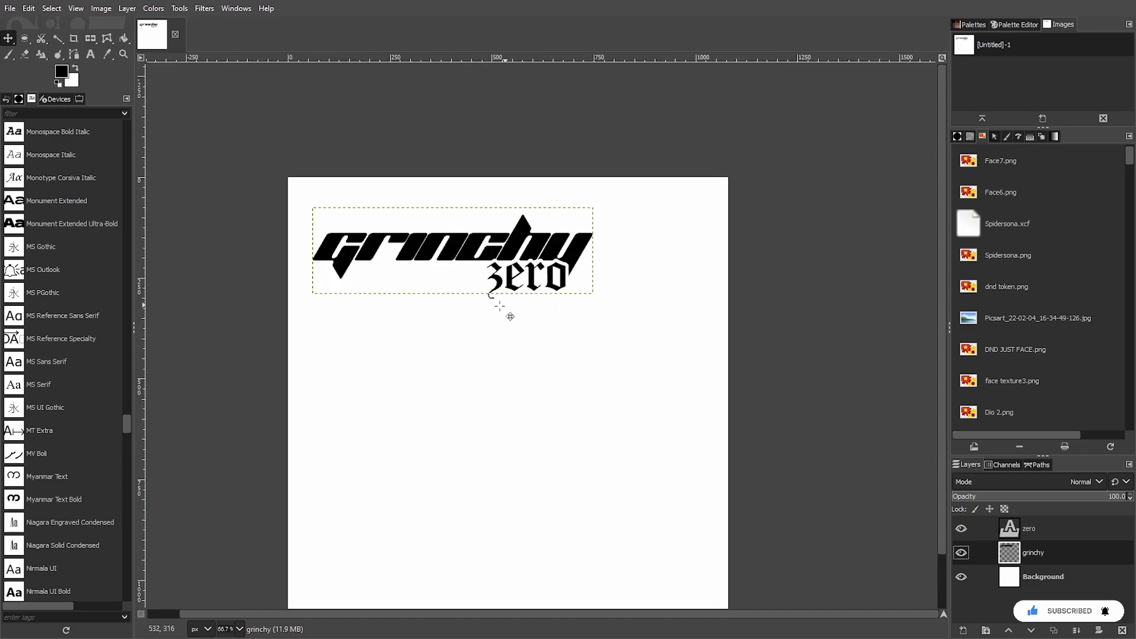
scroll(431, 274, up, 2)
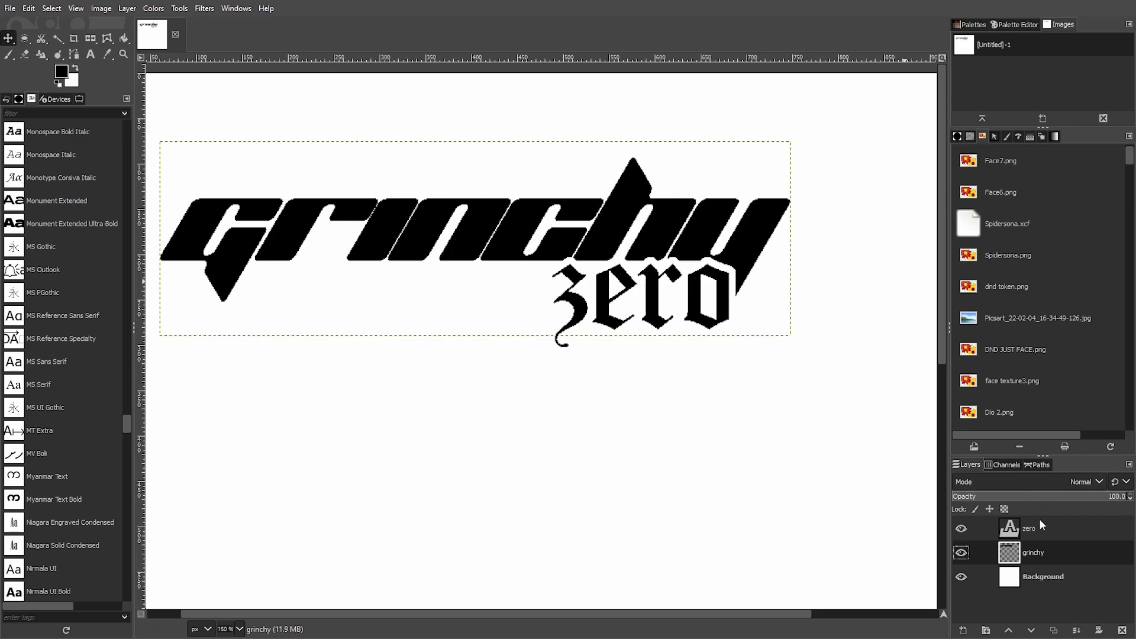
scroll(786, 452, down, 3)
scroll(751, 449, up, 2)
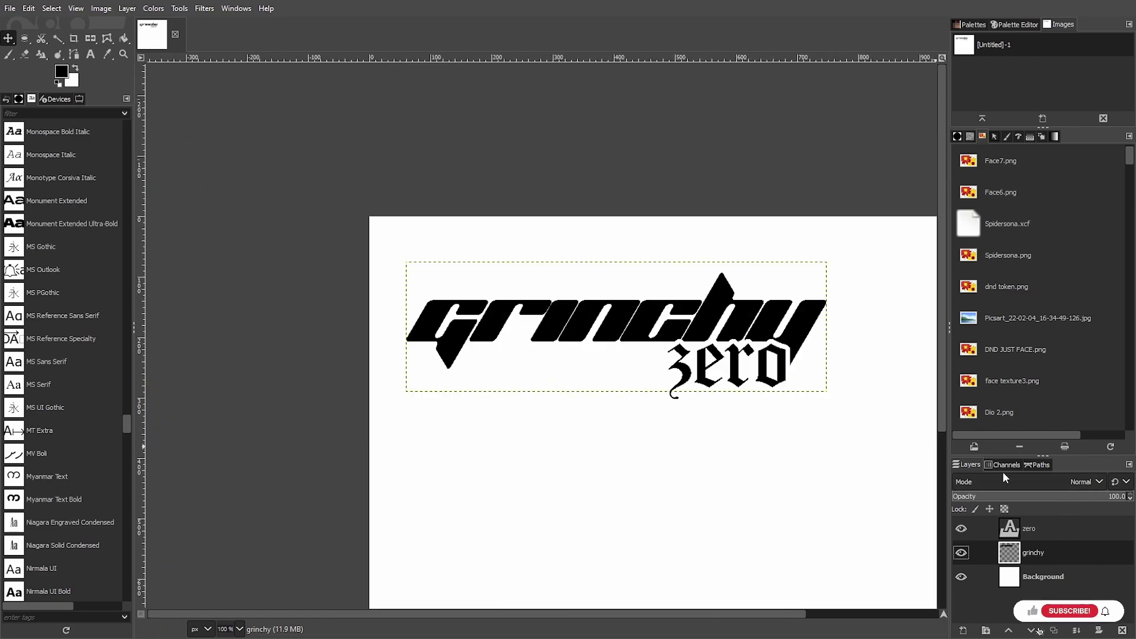
click(1077, 630)
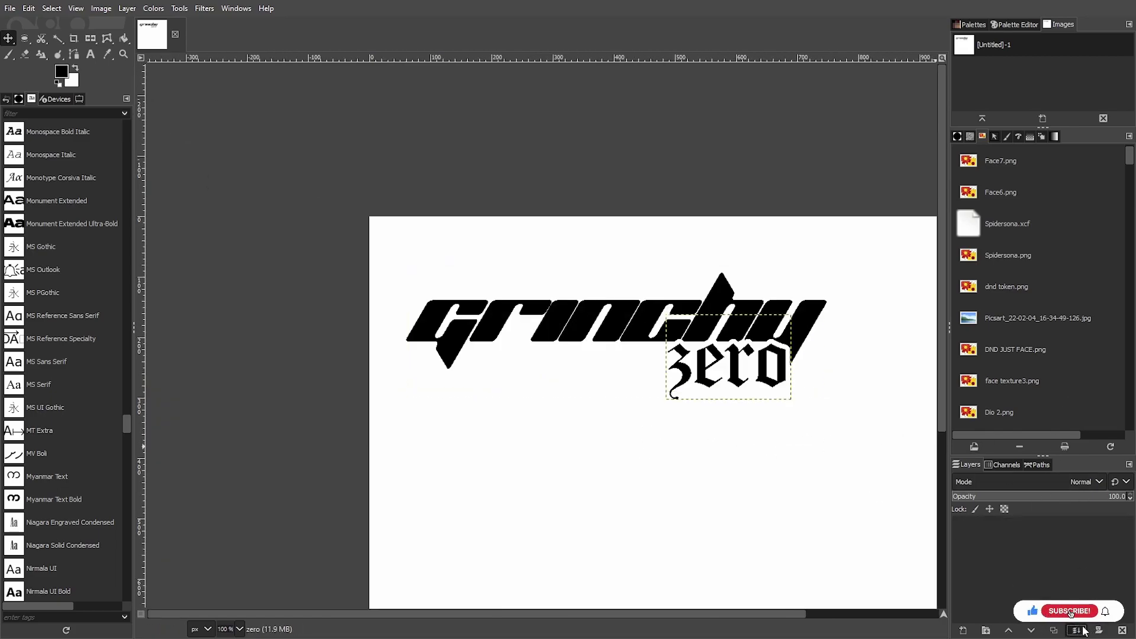
Step: Add a new transparent layer directly above the Background layer and activate the Ellipse Select tool
click(1021, 555)
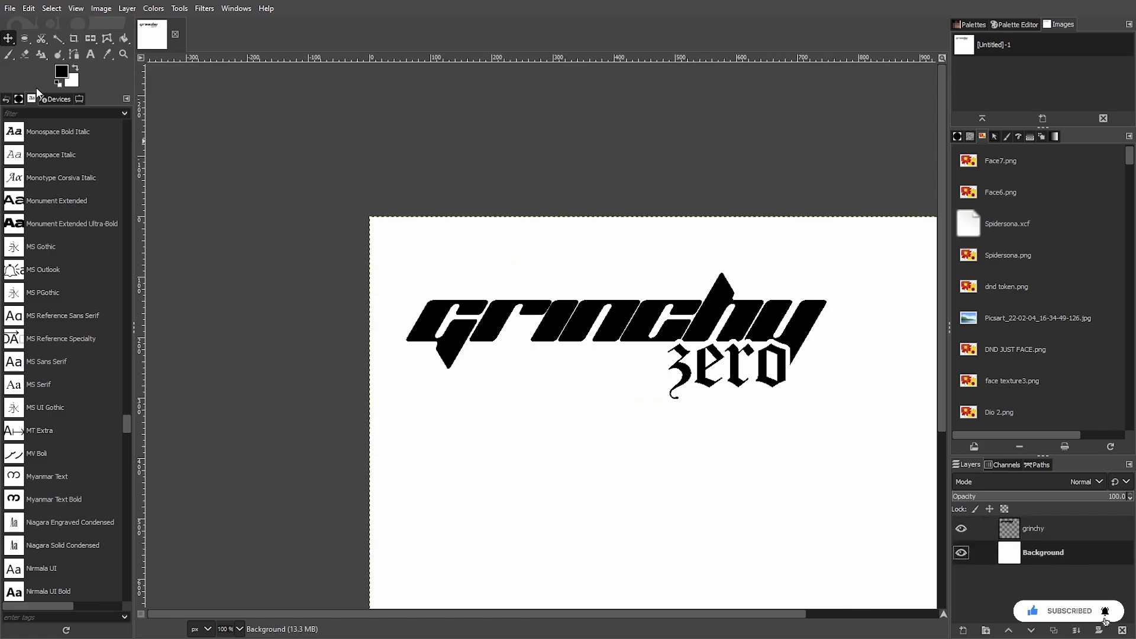
click(25, 39)
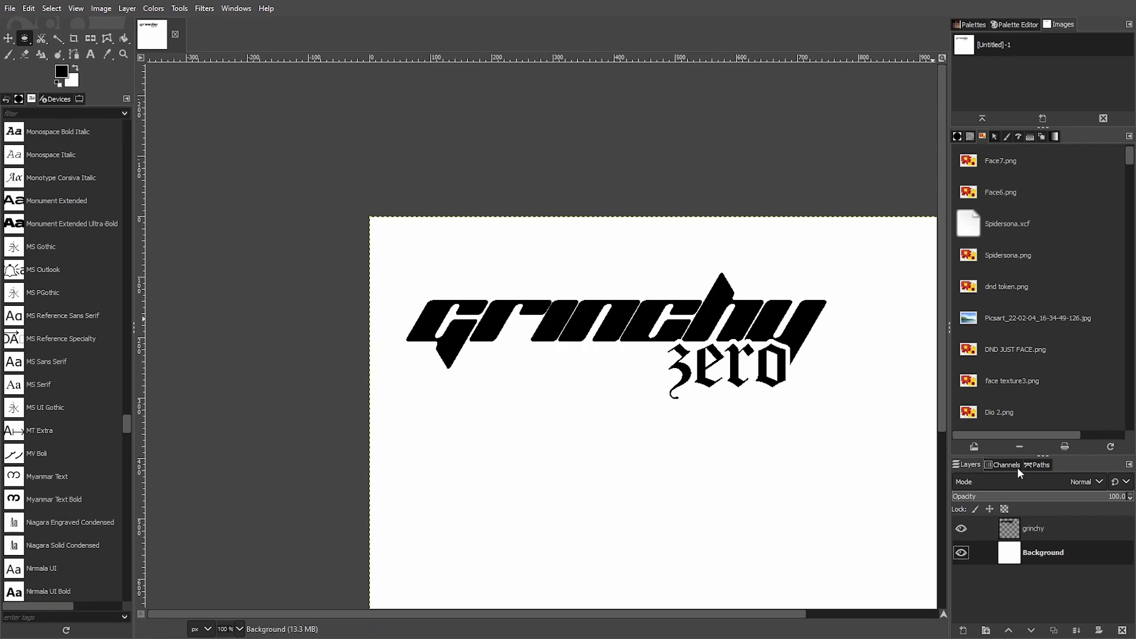
click(1051, 625)
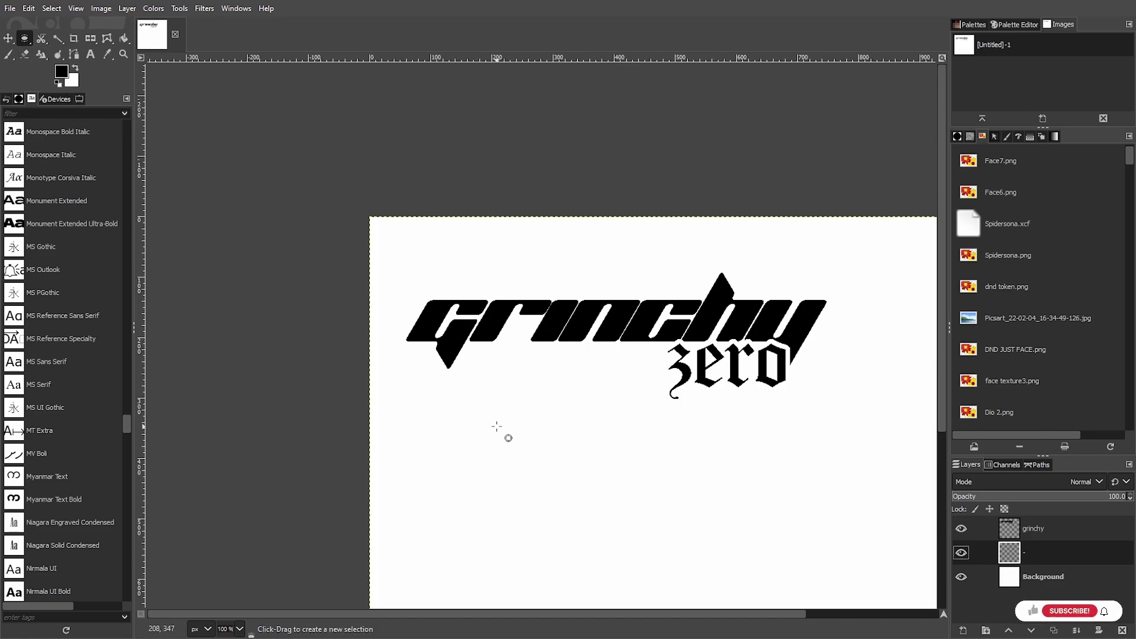
Step: Draw an elliptical selection about 290 by 120 px below the lettering, fill it with black and clear the selection
drag(451, 424, 628, 497)
click(123, 39)
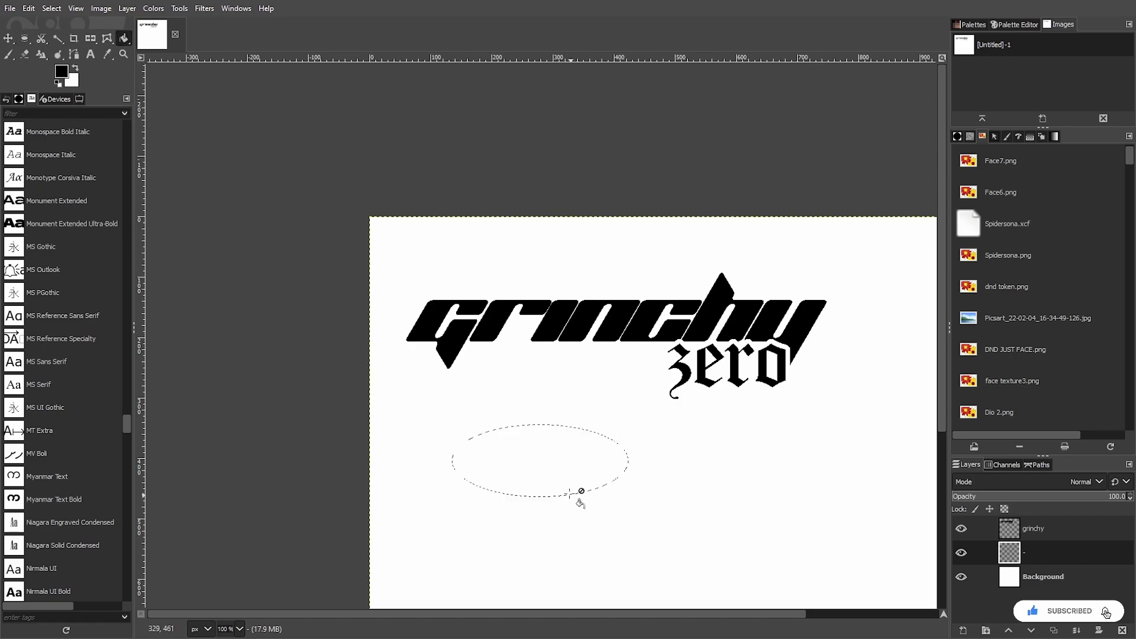
click(540, 460)
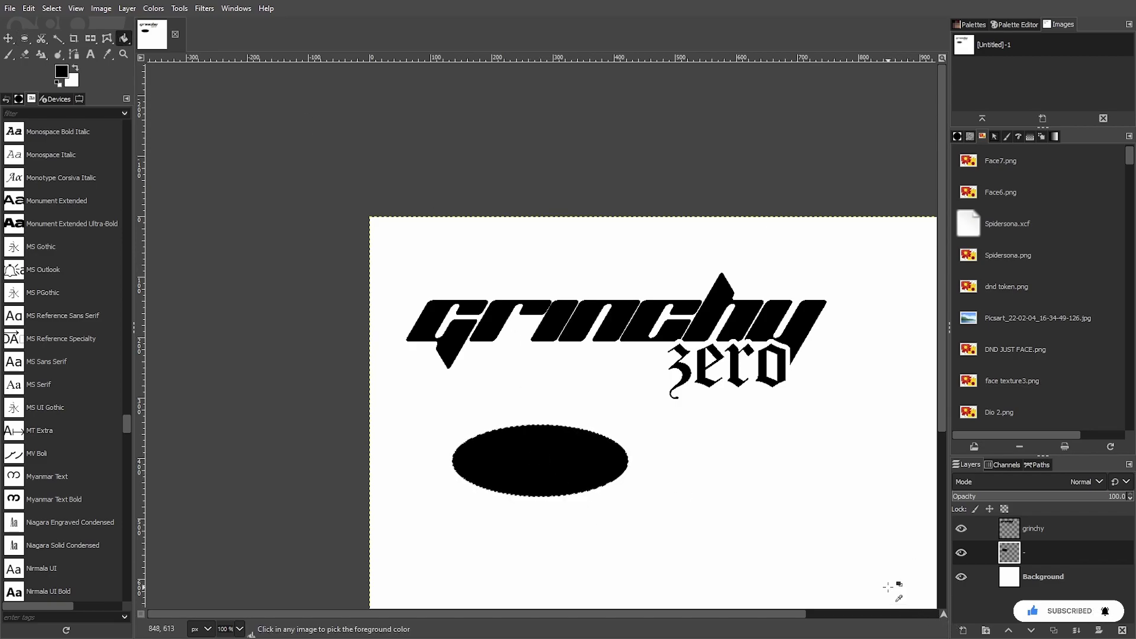
key(ctrl+shift+a)
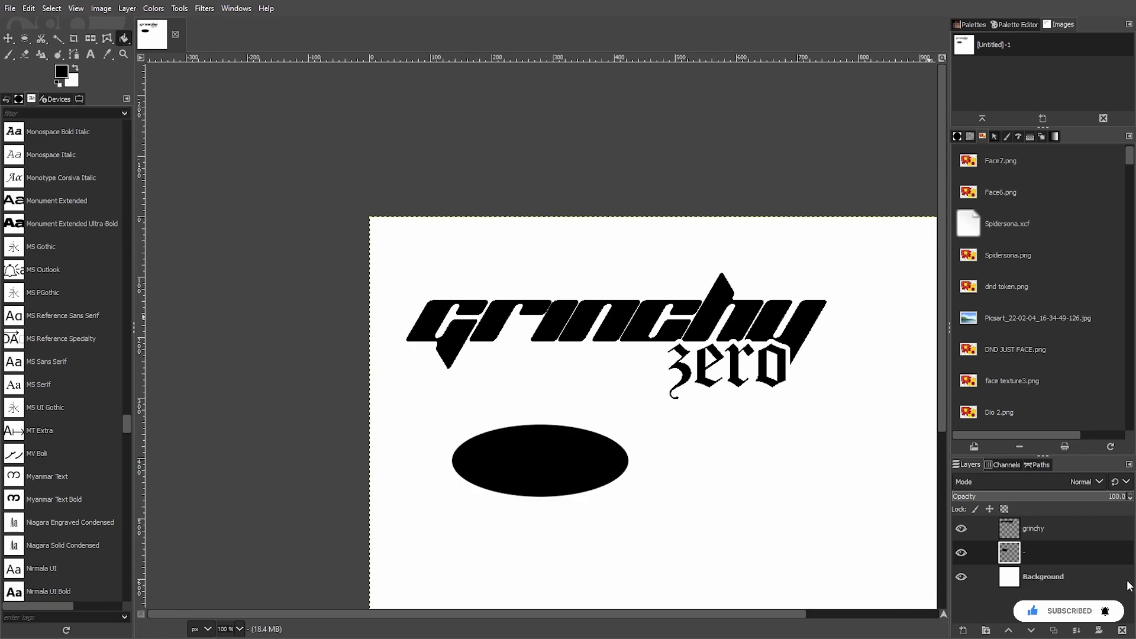
Step: Duplicate the black ellipse's layer, shift the copy about 10 px right and down, and fill its ellipse with white
key(ctrl+shift+d)
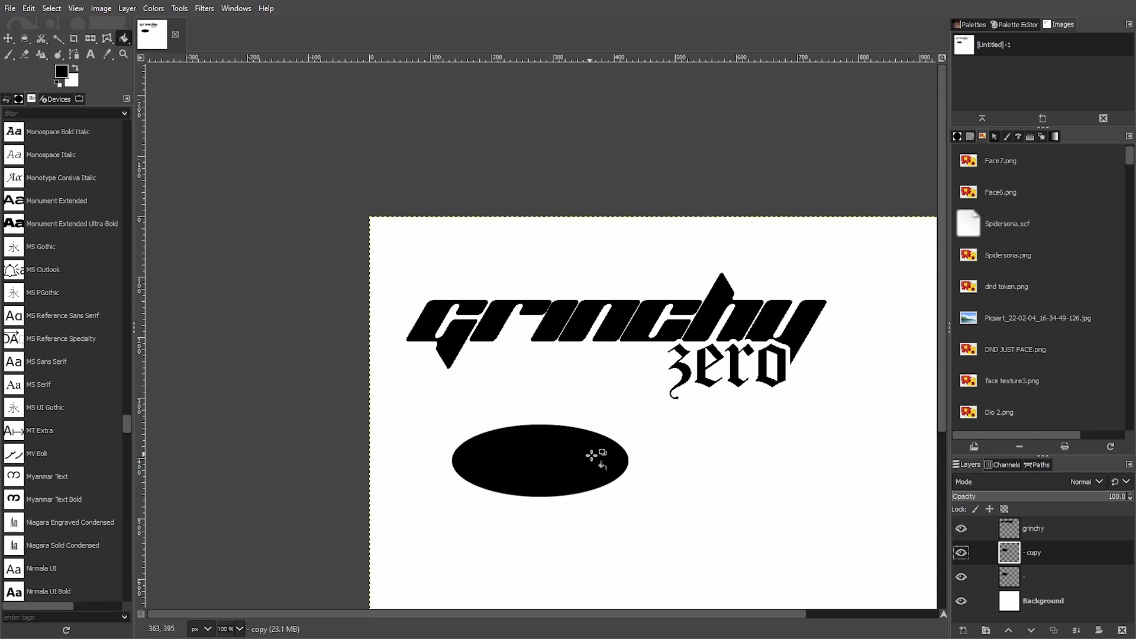
key(m)
drag(508, 376, 514, 382)
click(76, 70)
click(124, 39)
click(597, 468)
scroll(646, 453, down, 3)
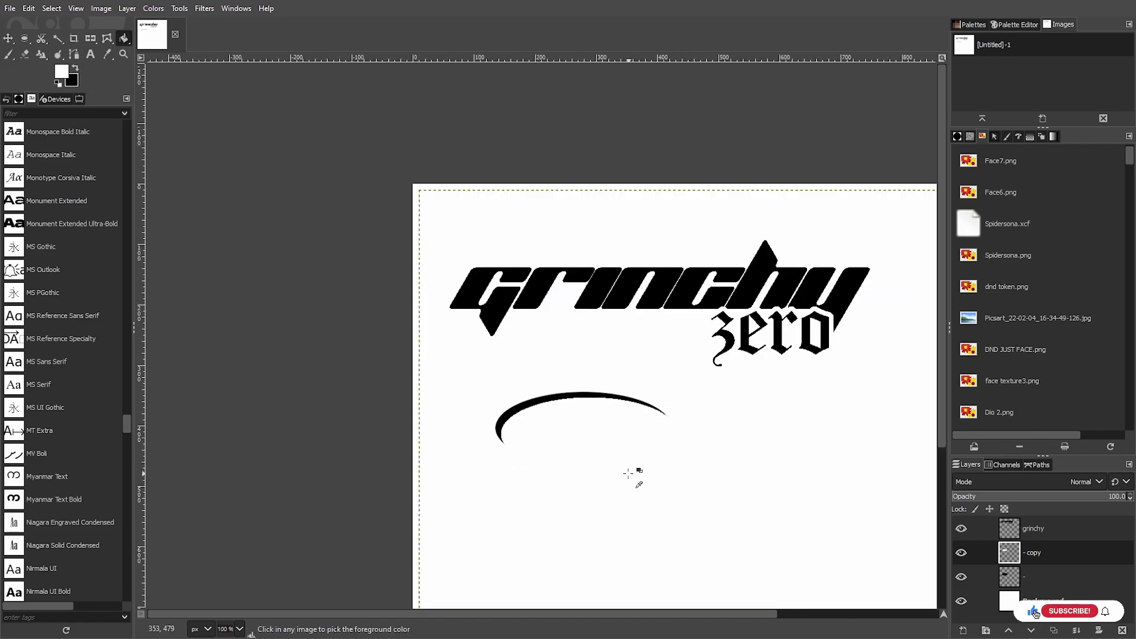
scroll(626, 473, up, 1)
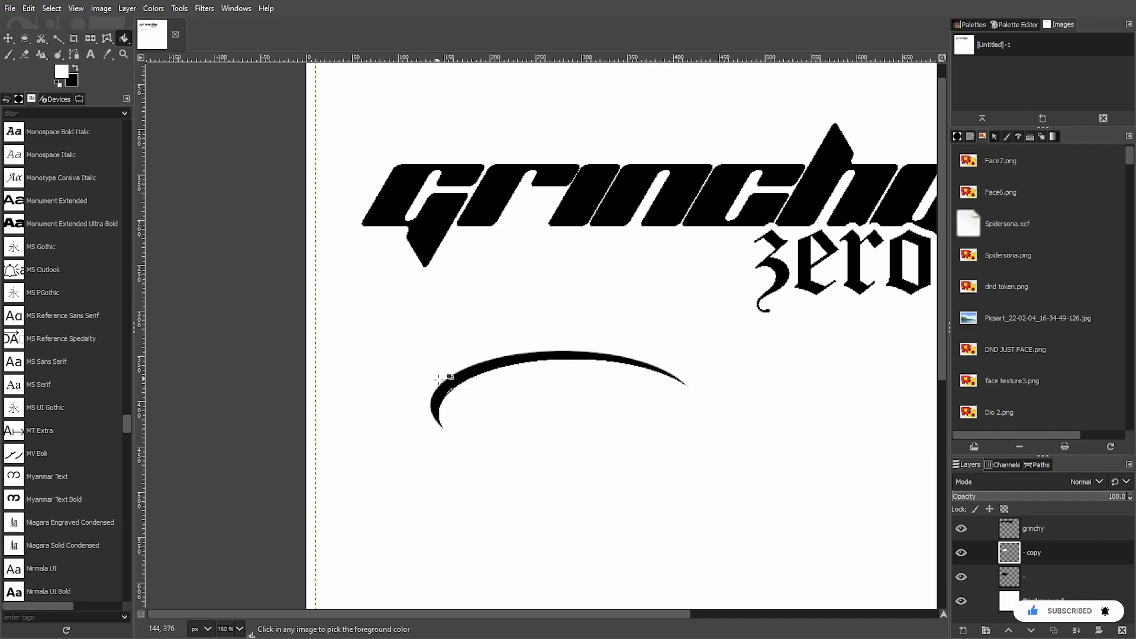
Step: Select the white area with Fuzzy Select and cut it out of the original ellipse's layer, leaving a crescent
scroll(476, 398, down, 2)
key(u)
scroll(482, 335, up, 4)
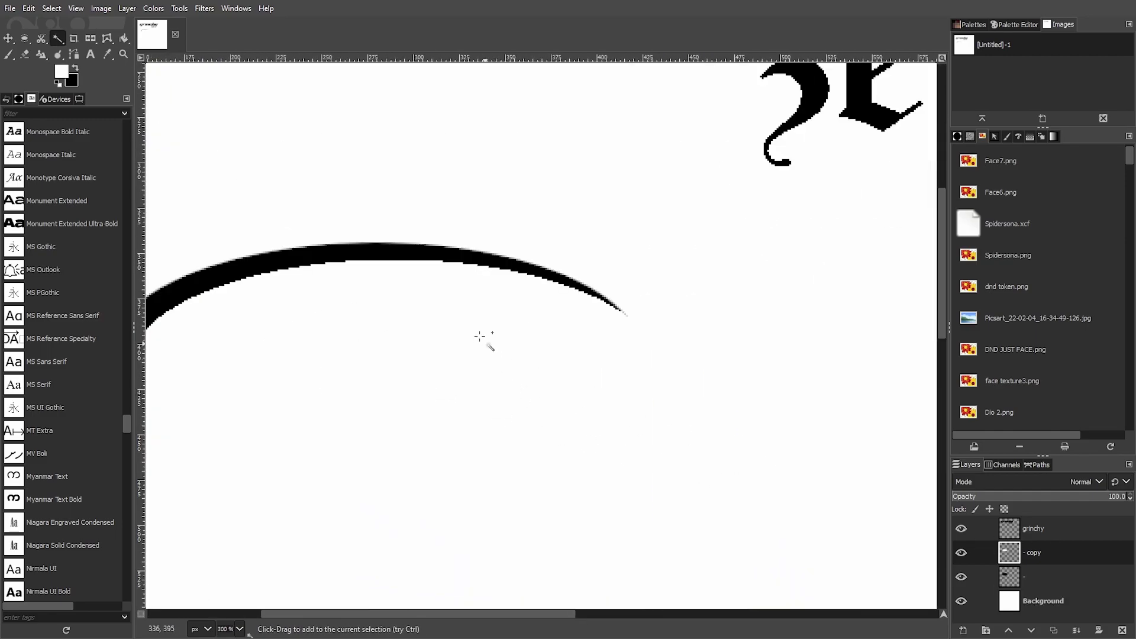
click(489, 355)
scroll(489, 353, down, 2)
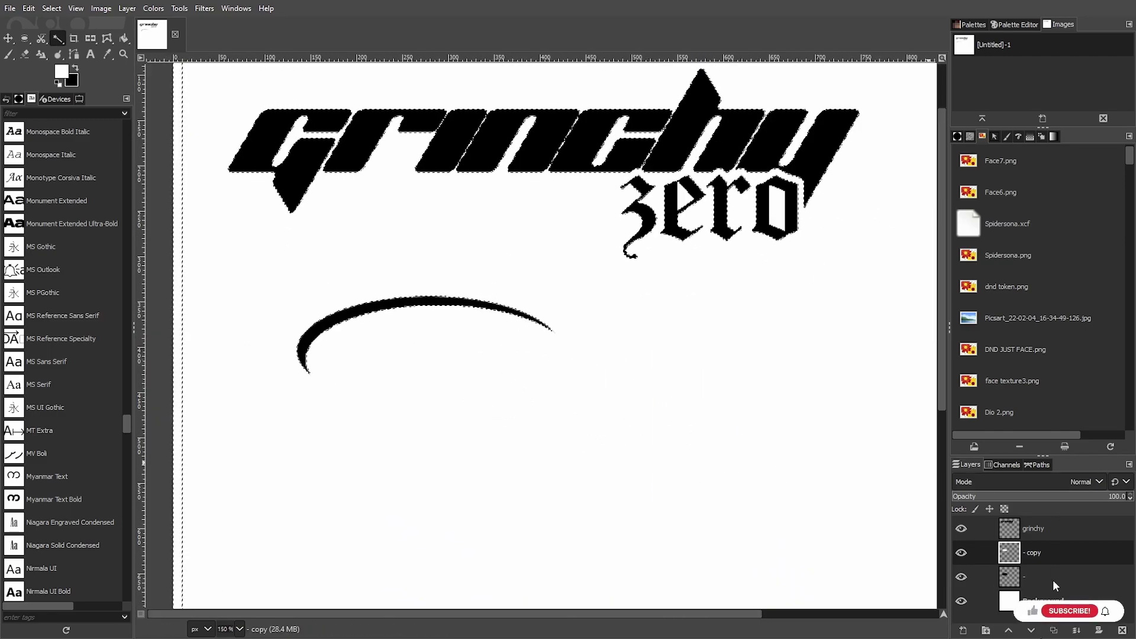
click(1029, 575)
key(ctrl+x)
Step: Delete the layer holding the white ellipse copy and check the crescent by toggling layer visibility
click(961, 575)
click(1039, 555)
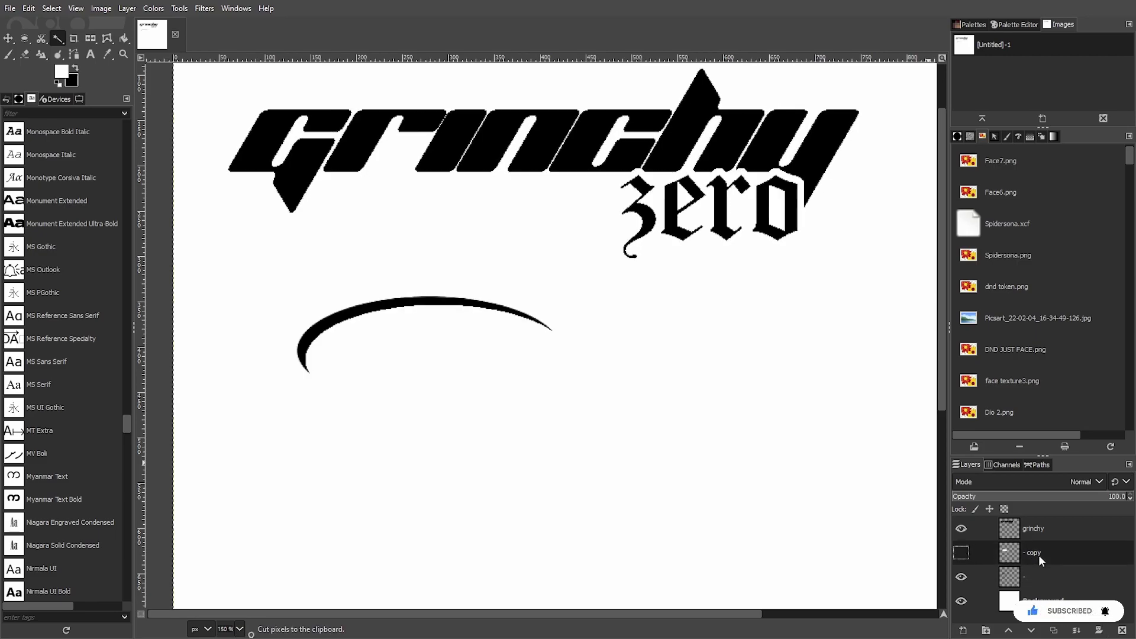
click(1121, 630)
click(961, 577)
double_click(961, 577)
click(960, 577)
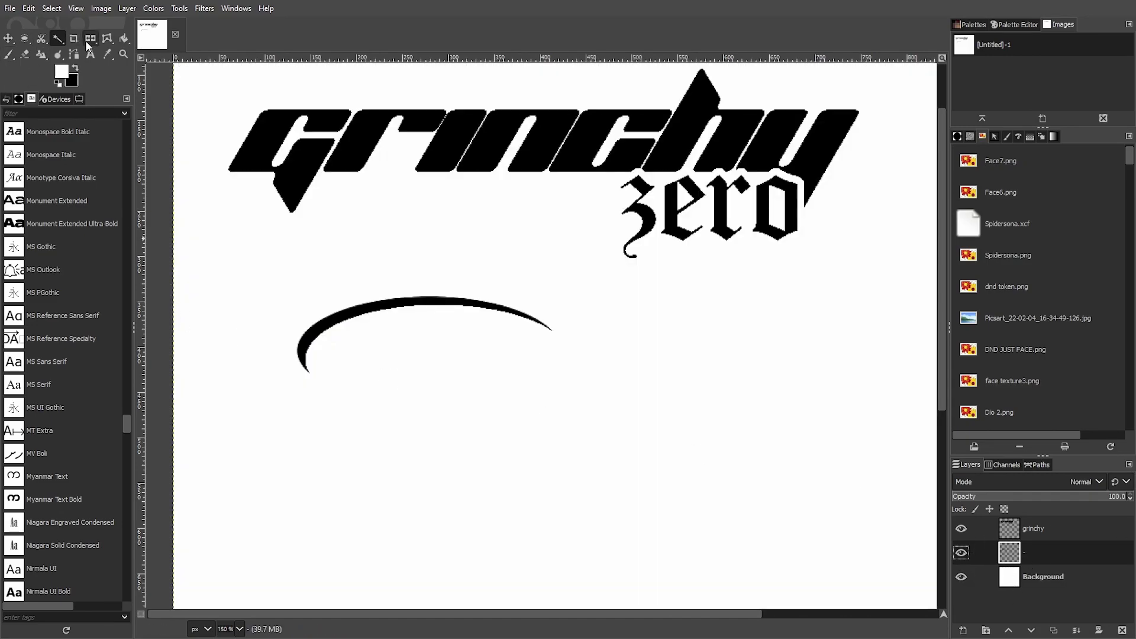
Step: Duplicate the crescent layer and flip the copy both horizontally and vertically
key(shift+ctrl+d)
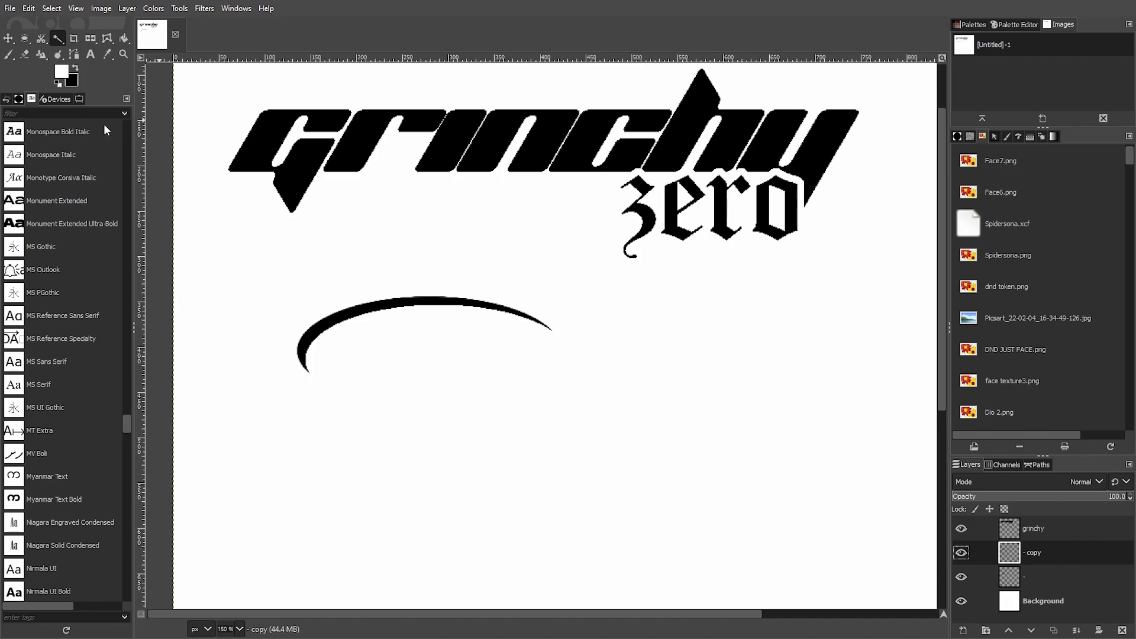
key(minus)
key(minus)
click(90, 39)
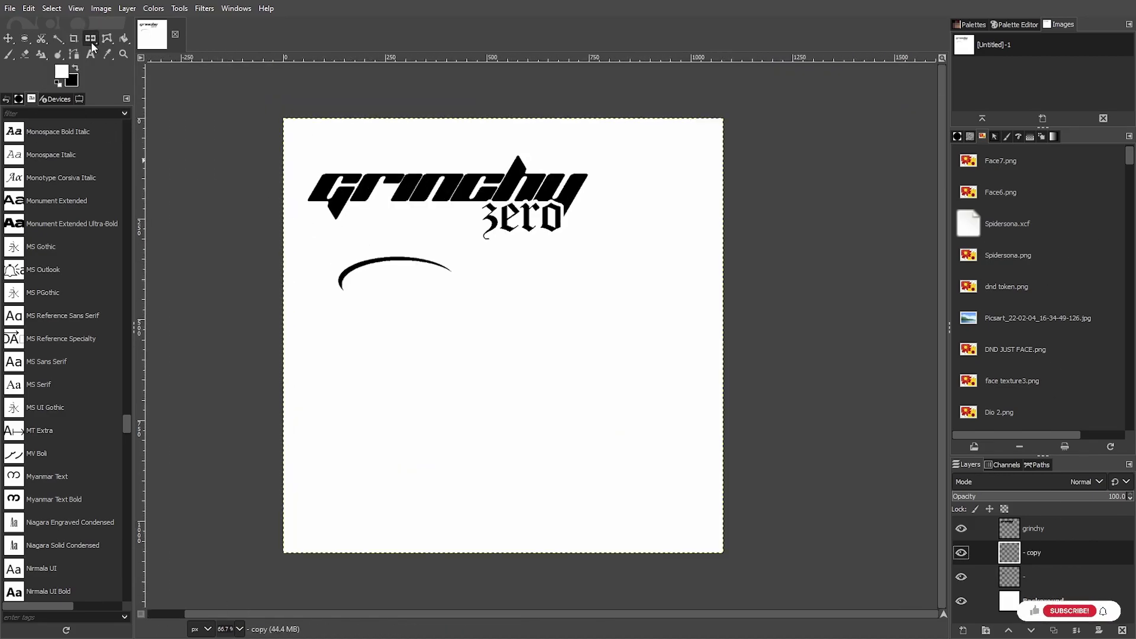
click(68, 99)
click(78, 99)
click(557, 325)
click(15, 161)
click(534, 308)
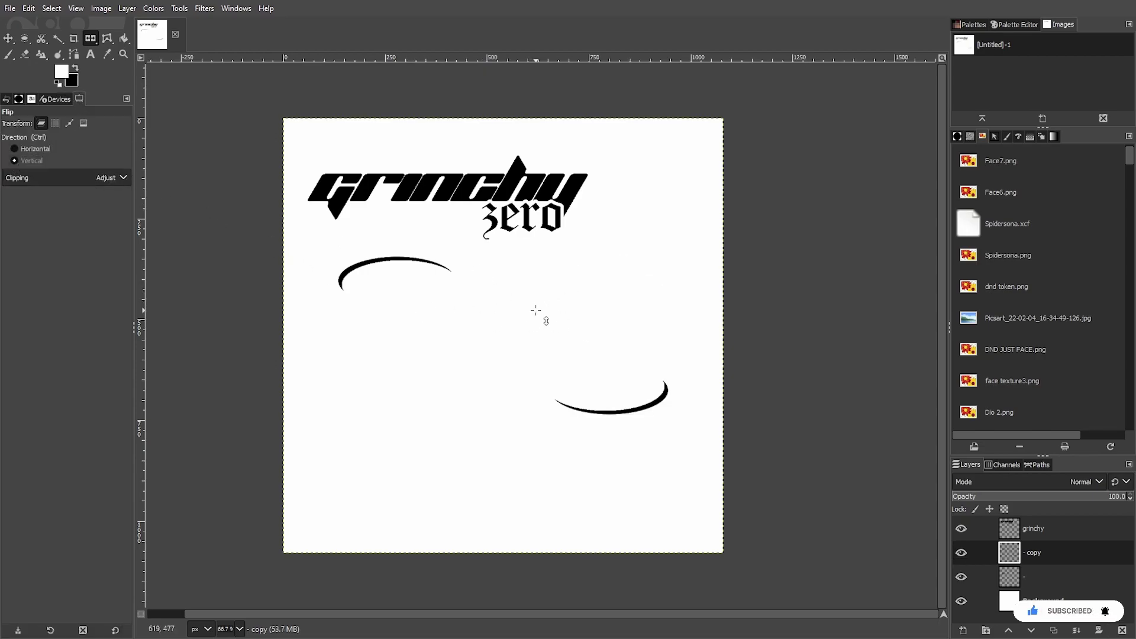
Step: Move the flipped crescent beneath the original one so both form an open ellipse below the lettering
click(8, 39)
scroll(507, 420, up, 2)
drag(855, 523, 404, 300)
scroll(484, 347, down, 3)
scroll(702, 406, up, 3)
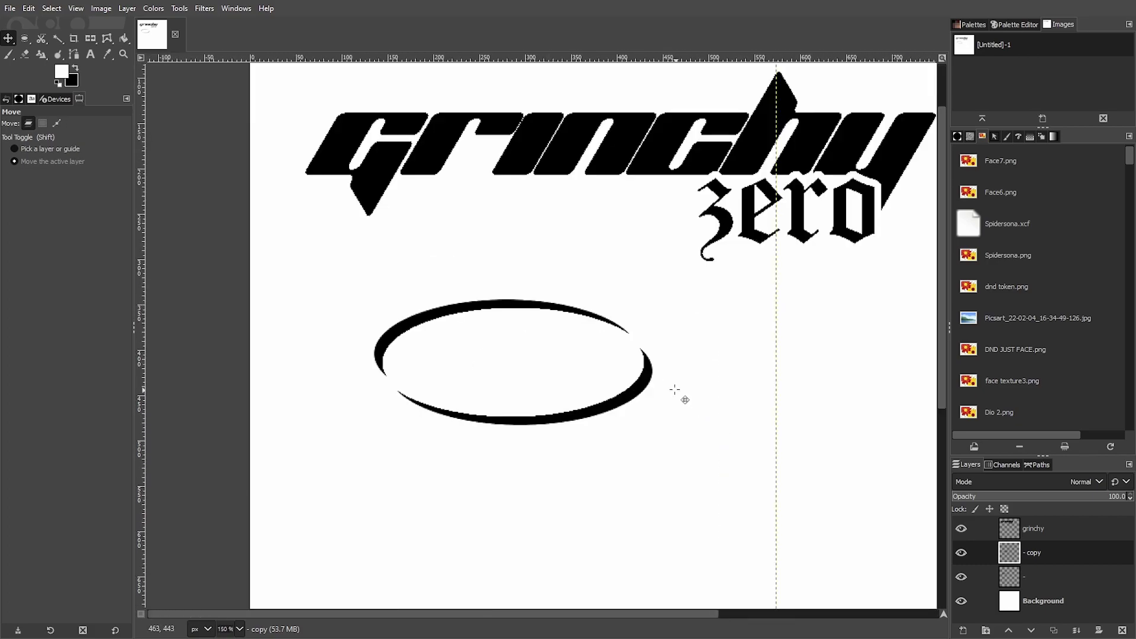
drag(673, 388, 779, 497)
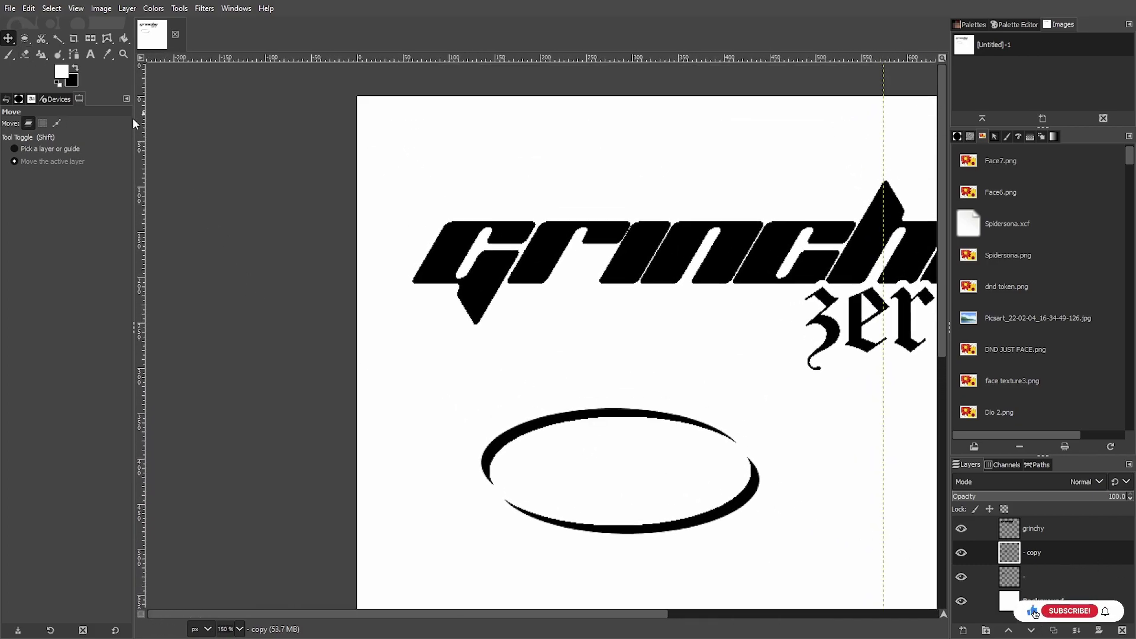
Step: Move the original crescent above the start of "grinchy" and the flipped crescent beneath it, framing the first letters
click(1069, 579)
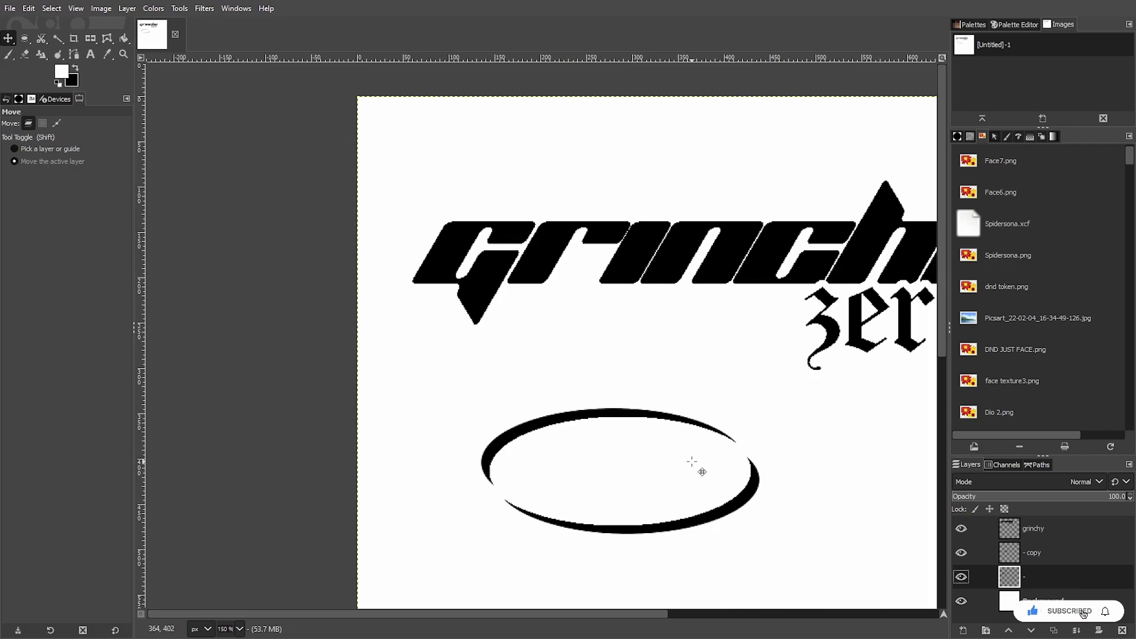
drag(701, 471, 617, 232)
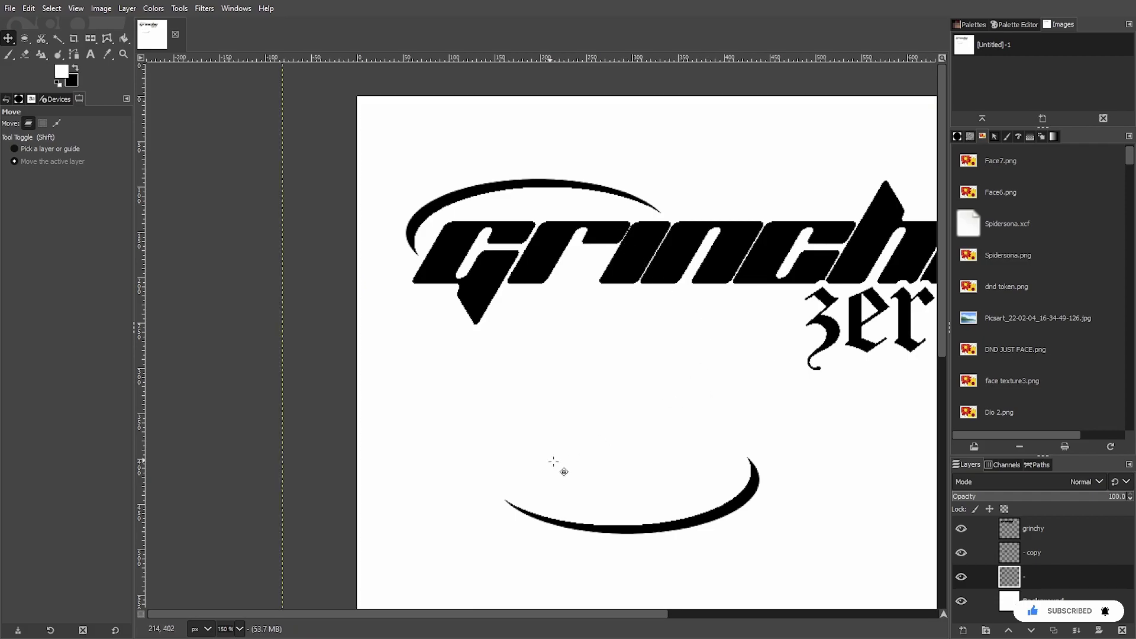
click(1045, 546)
drag(750, 533, 641, 314)
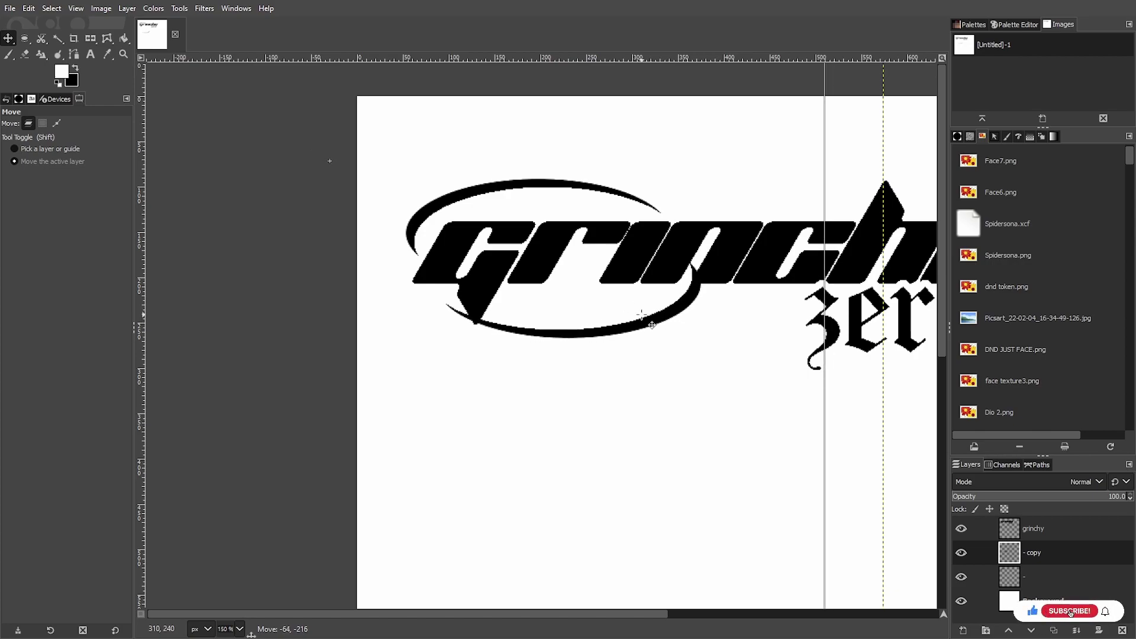
Step: Select the lettering of the "grinchy" layer from its alpha and grow the selection slightly around the letters
scroll(697, 375, down, 3)
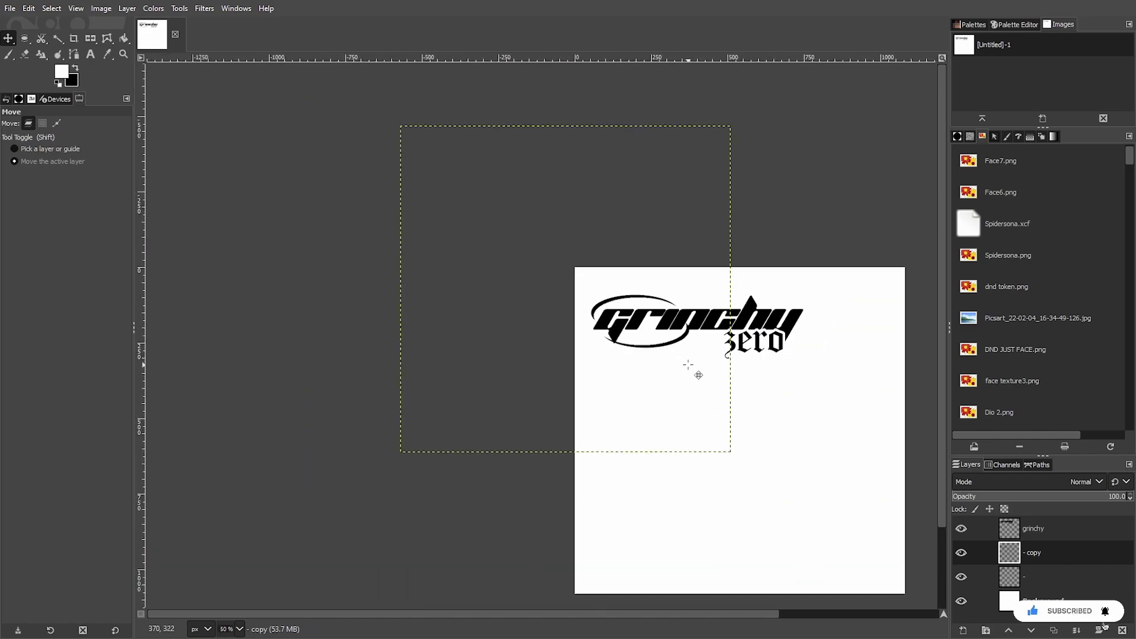
scroll(708, 350, up, 2)
scroll(809, 512, up, 3)
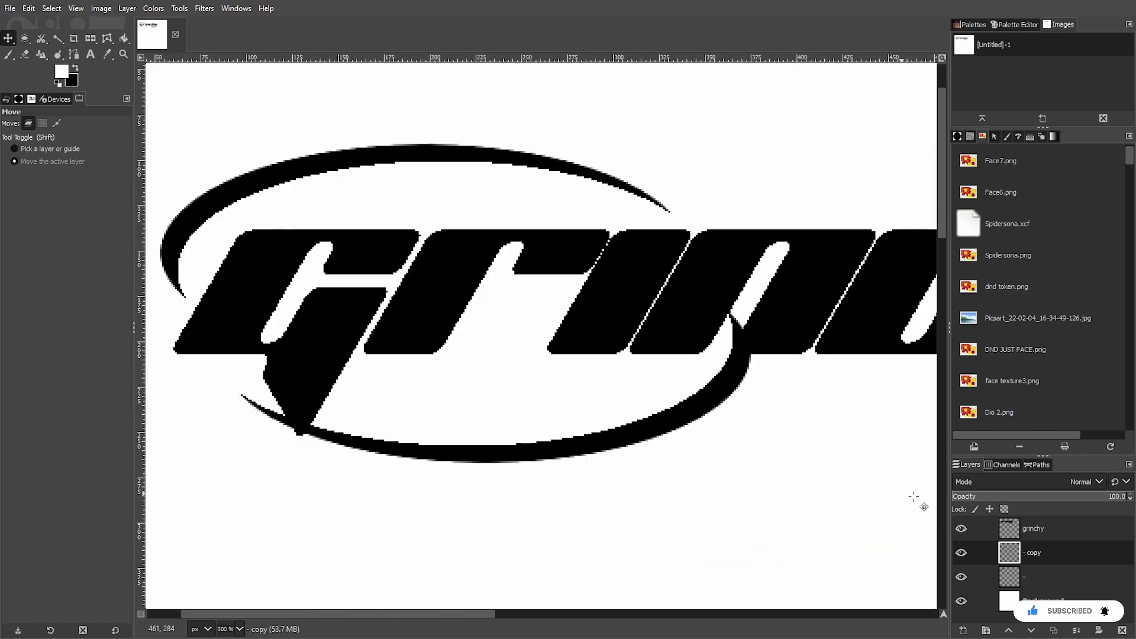
click(1047, 529)
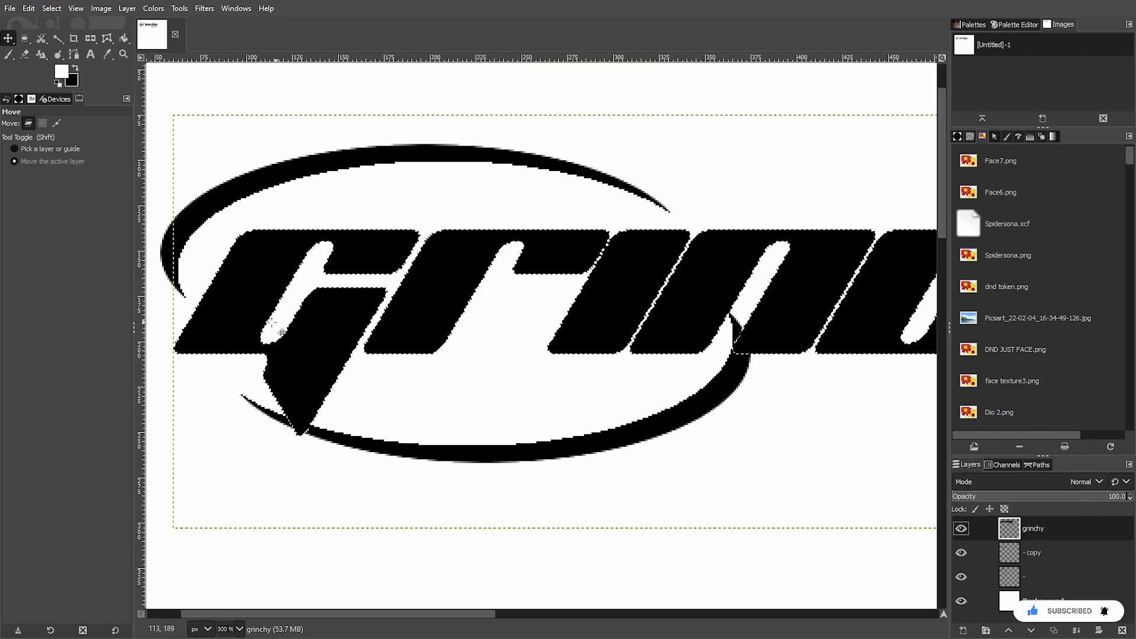
click(51, 9)
click(69, 178)
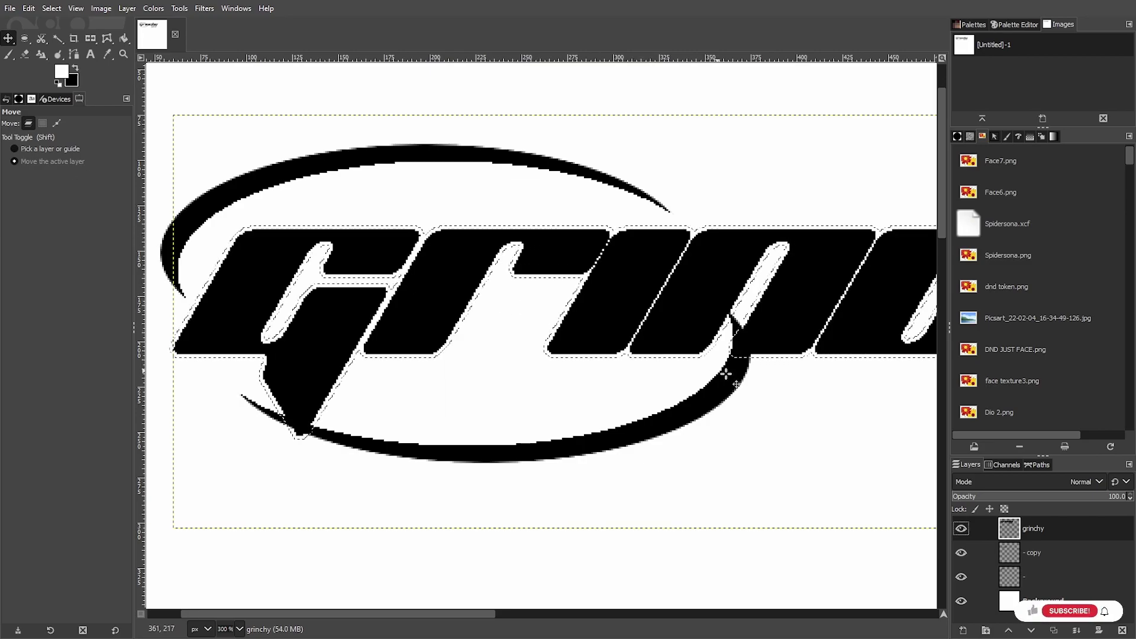
Step: Cut the grown selection out of the flipped crescent's layer and clear the selection
click(1045, 552)
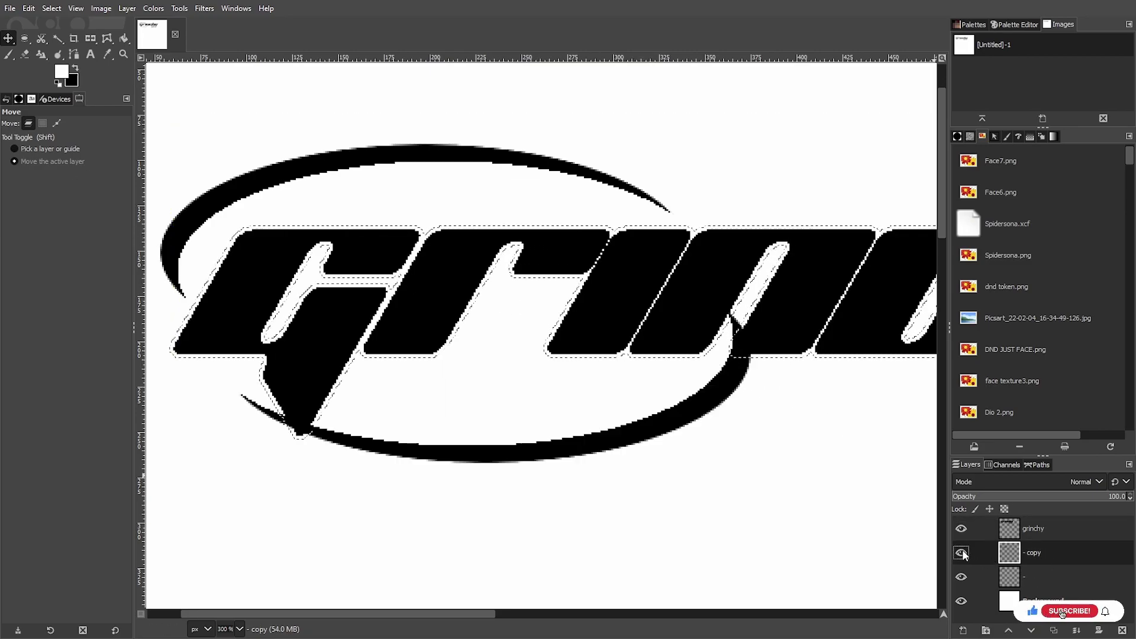
key(ctrl+x)
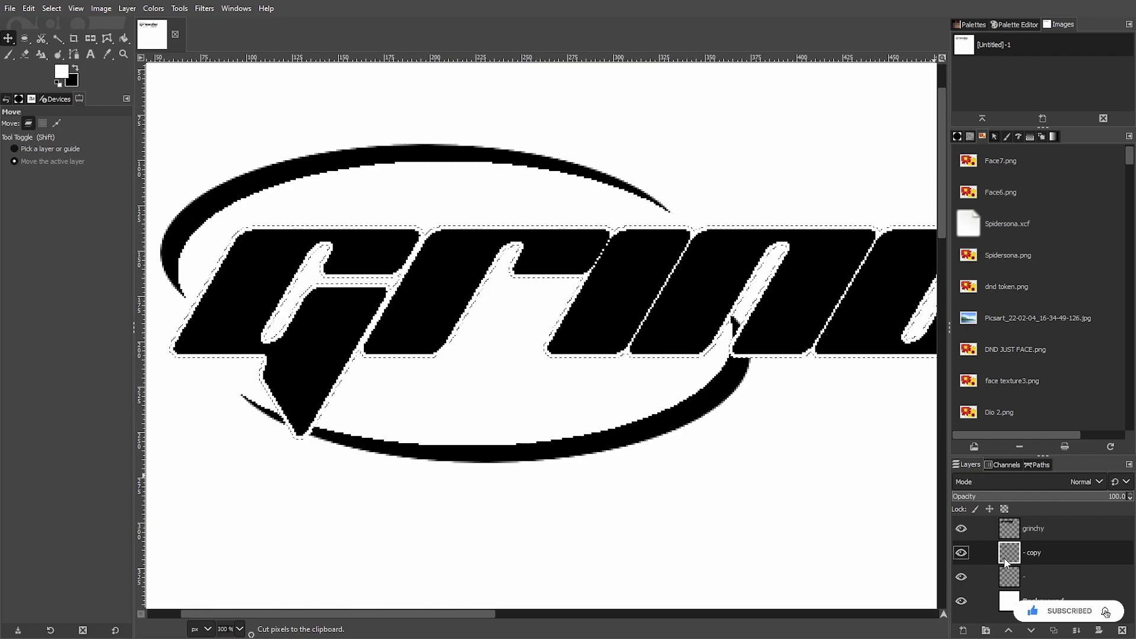
ctrl+scroll(730, 375, down, 4)
Step: Erase the leftover crescent fragment inside the "n" using the hard brush at full opacity
ctrl+scroll(728, 367, up, 6)
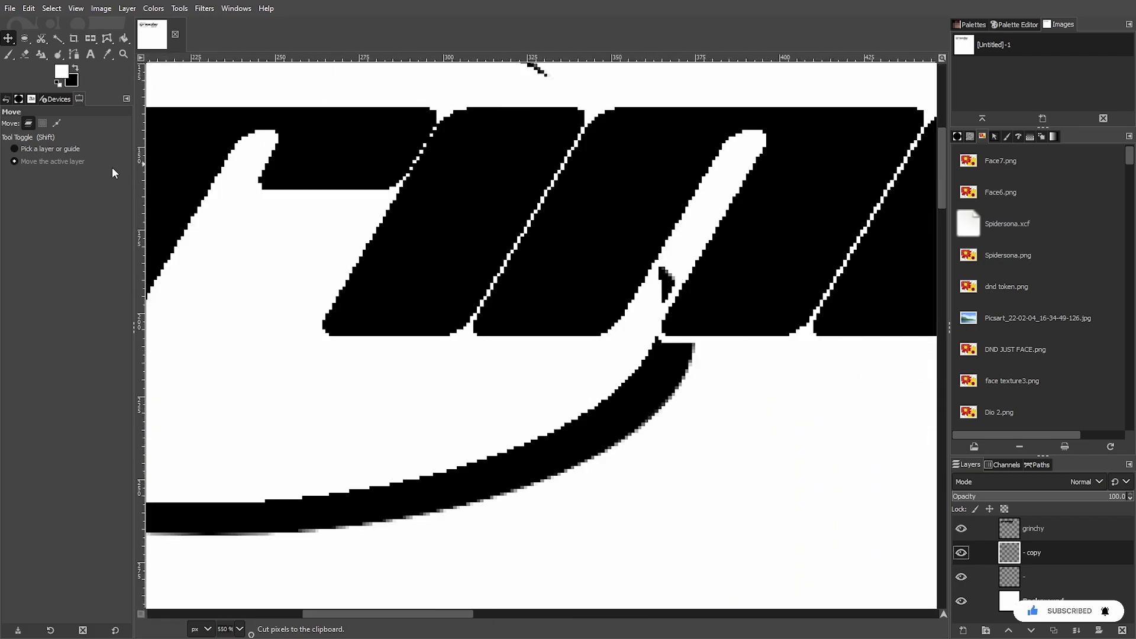
click(26, 55)
mouse_move(656, 271)
mouse_down()
mouse_move(673, 304)
mouse_move(659, 274)
mouse_up()
drag(36, 142, 153, 140)
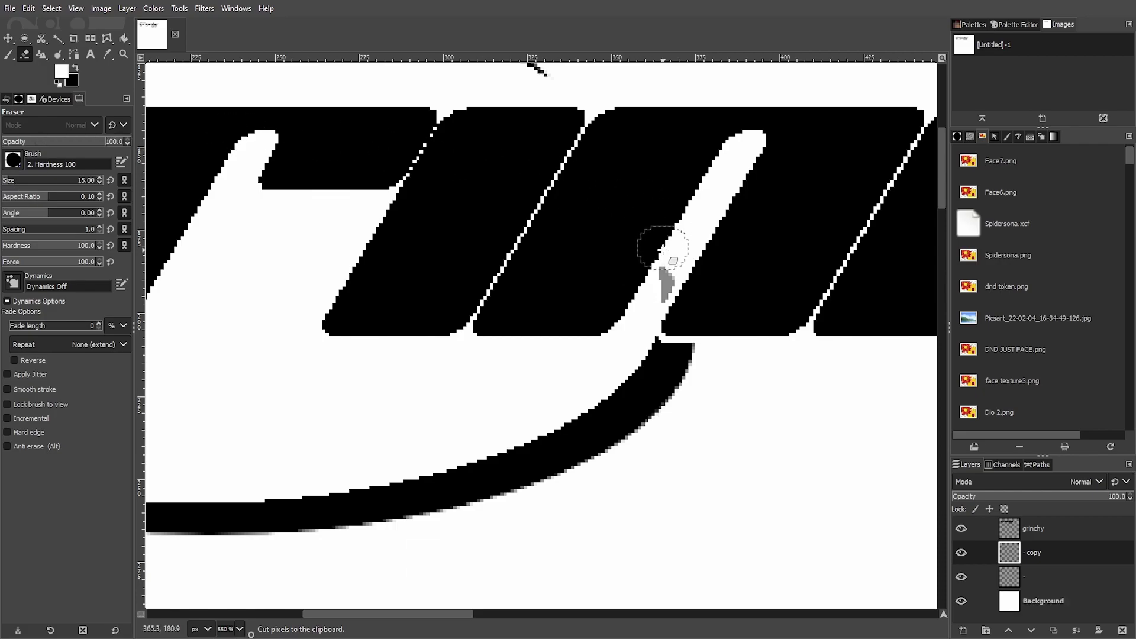
drag(659, 251, 669, 283)
ctrl+scroll(713, 266, down, 3)
drag(704, 361, 747, 289)
ctrl+scroll(747, 288, down, 2)
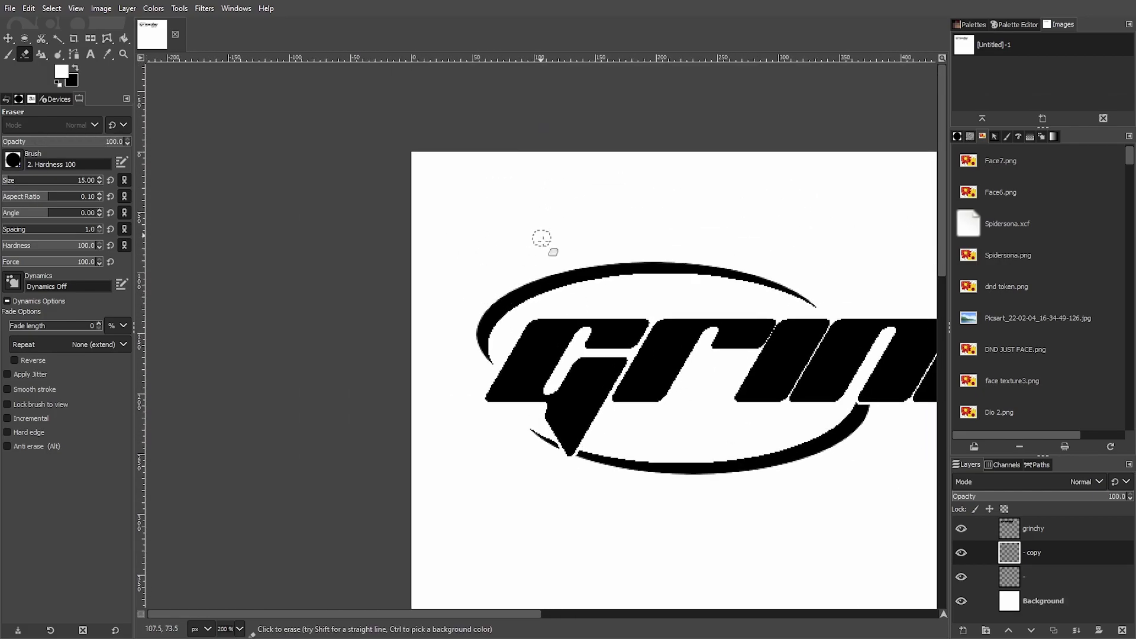
Step: Round off the cut end of the lower crescent beneath the "n" with the Eraser
ctrl+scroll(598, 464, down, 1)
ctrl+scroll(768, 446, up, 5)
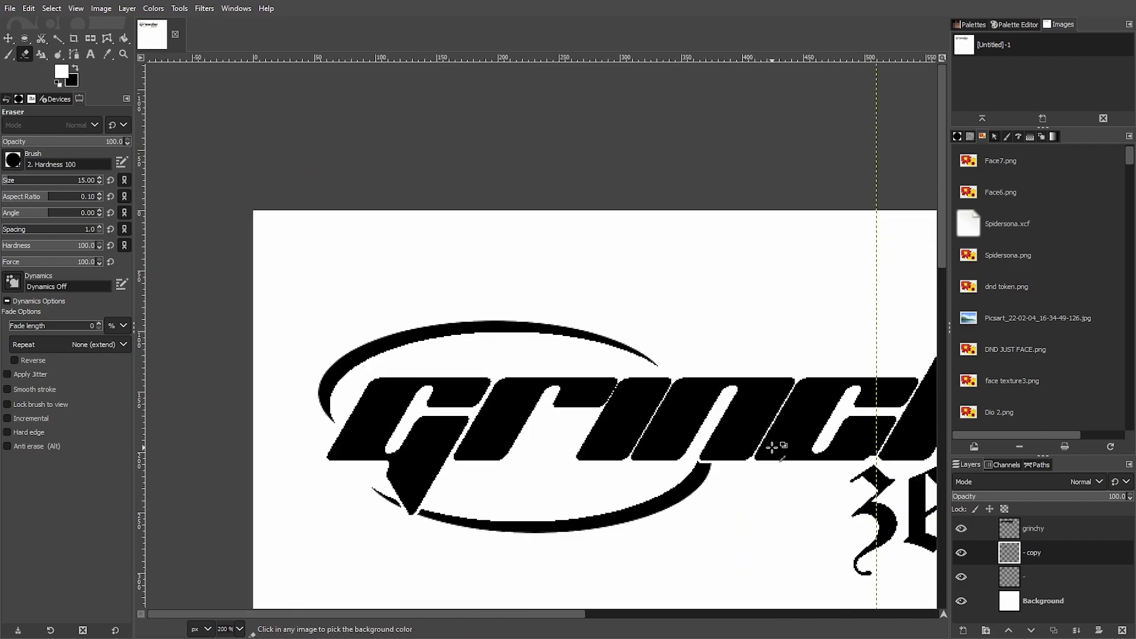
ctrl+scroll(673, 471, down, 2)
ctrl+scroll(674, 471, up, 5)
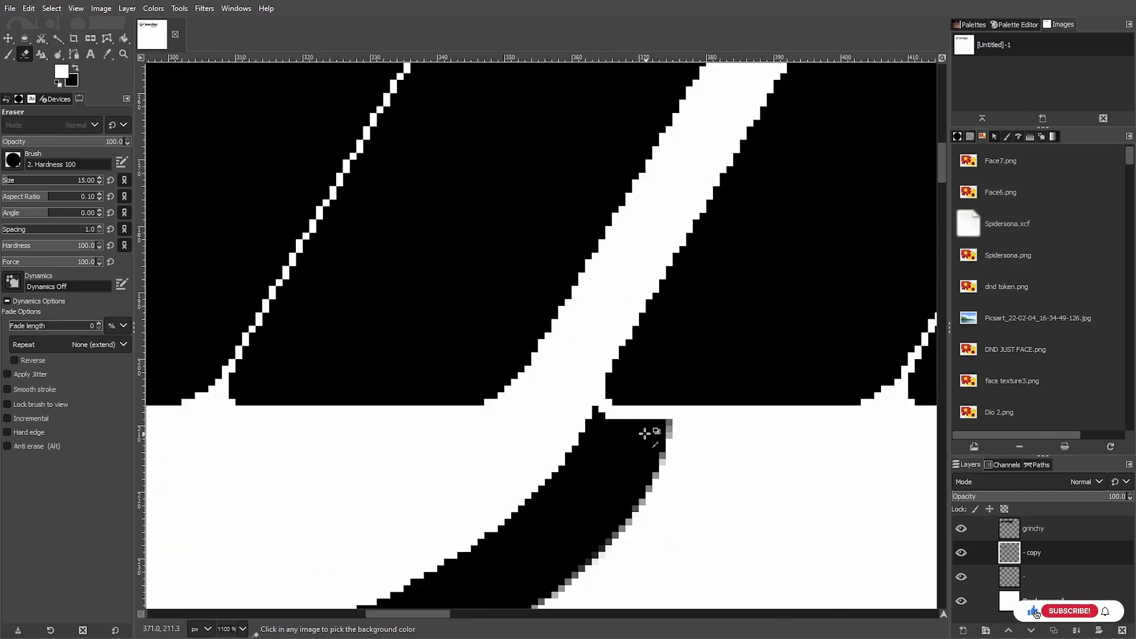
mouse_move(634, 431)
mouse_down()
mouse_move(536, 408)
mouse_move(602, 381)
mouse_move(651, 388)
mouse_move(690, 419)
mouse_up()
ctrl+scroll(690, 419, down, 5)
ctrl+scroll(933, 413, up, 1)
ctrl+scroll(908, 504, up, 1)
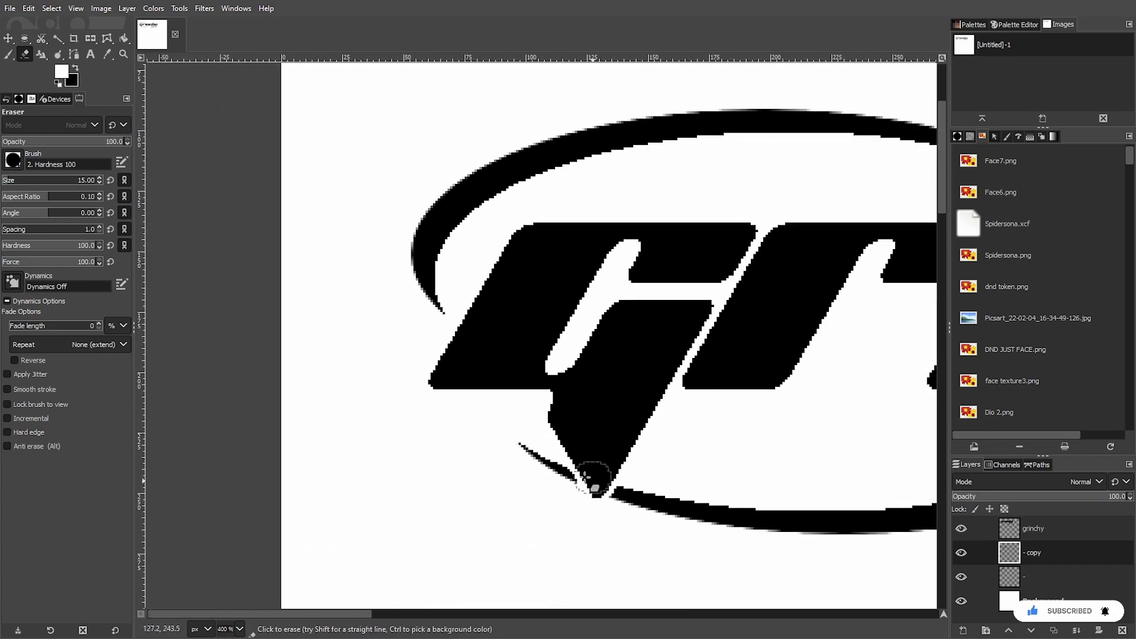
ctrl+scroll(591, 418, down, 5)
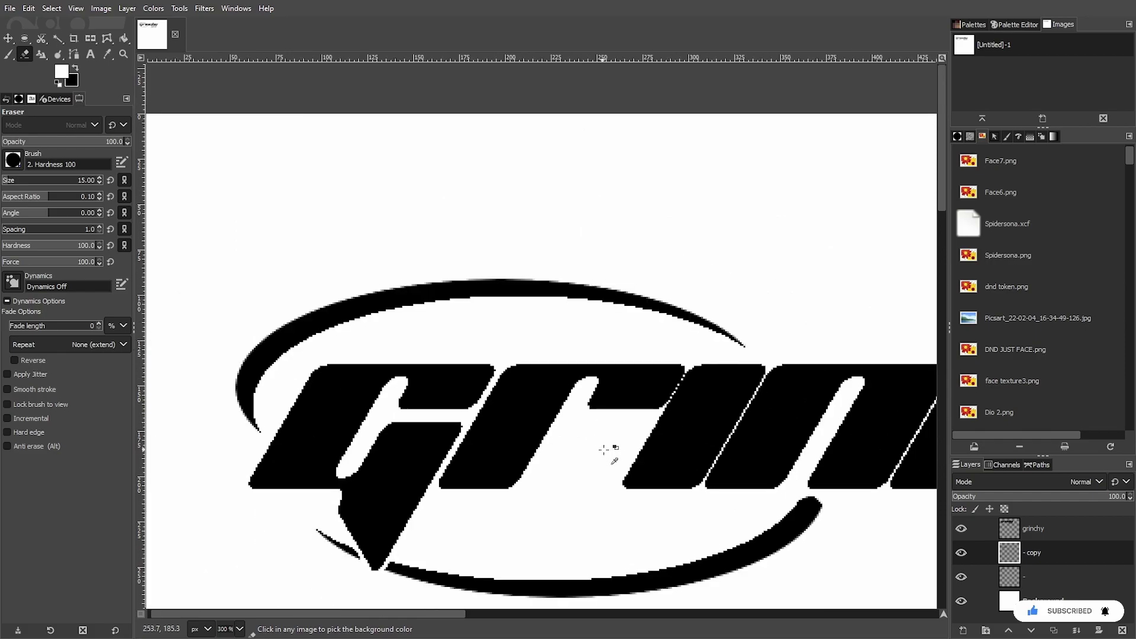
ctrl+scroll(767, 456, up, 2)
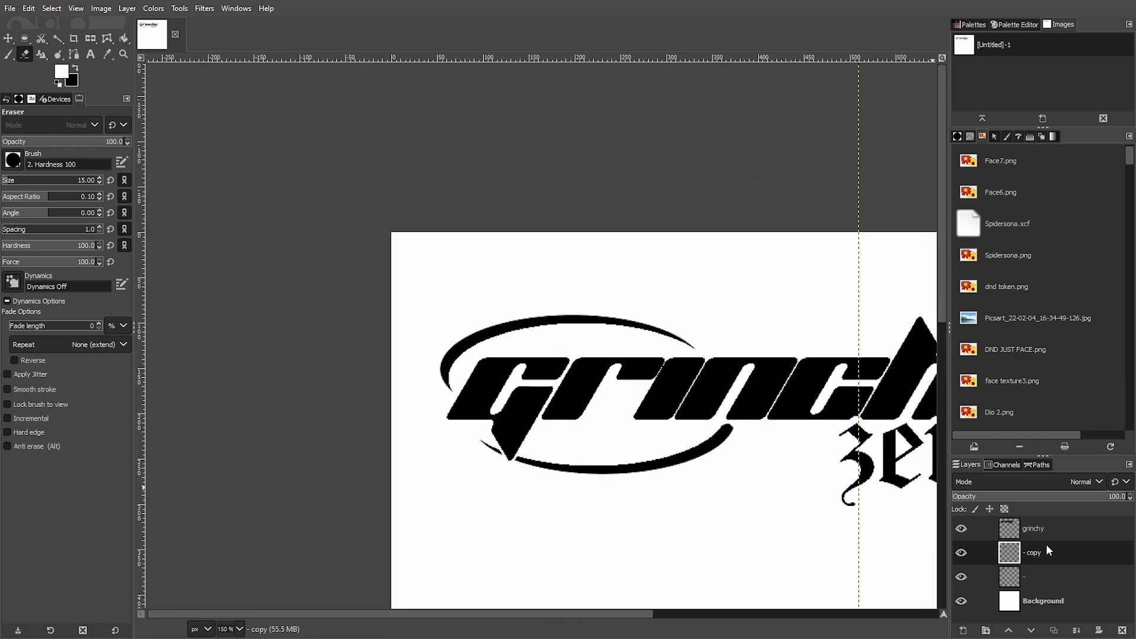
Step: Move the upper crescent slightly down so its thin tip touches the top of the lettering
click(1031, 573)
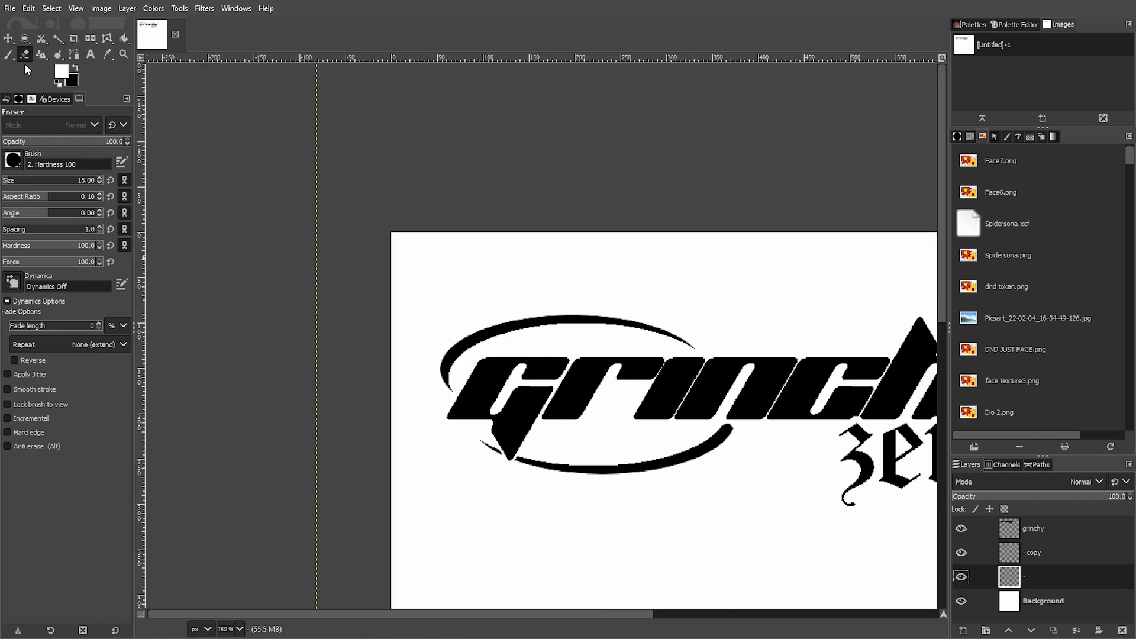
key(m)
mouse_move(613, 329)
mouse_down()
mouse_move(601, 328)
mouse_move(610, 340)
mouse_up()
Step: Select the "grinchy" layer's lettering from its alpha again and grow the selection around the letters
click(1028, 528)
scroll(751, 414, down, 3)
scroll(751, 414, up, 3)
scroll(679, 347, up, 3)
scroll(722, 331, down, 3)
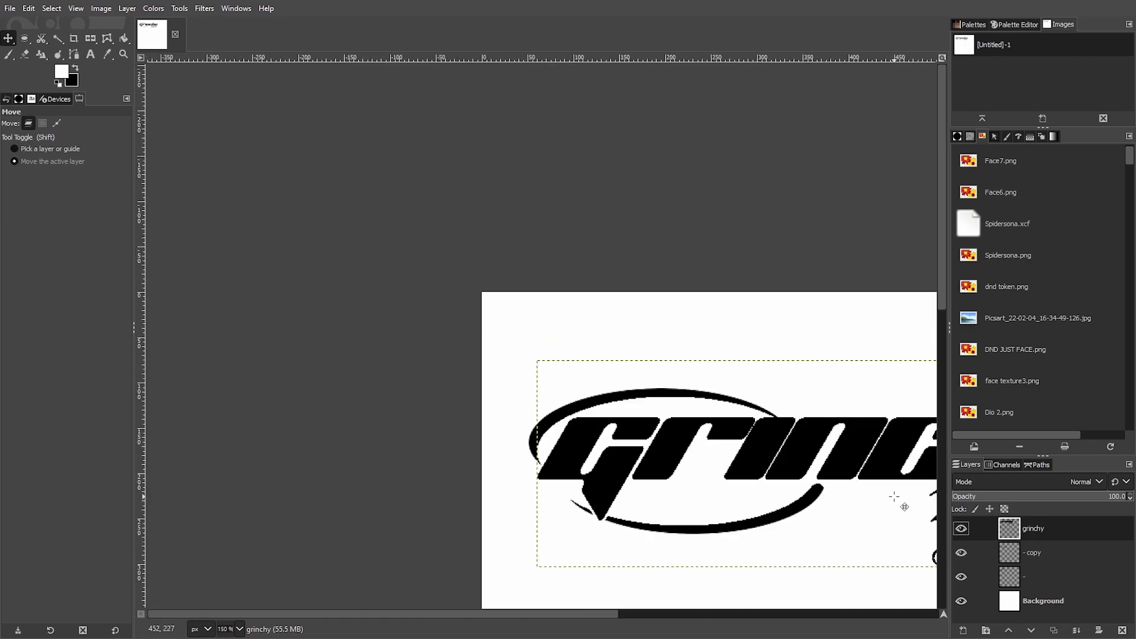
scroll(840, 441, up, 2)
scroll(840, 440, up, 1)
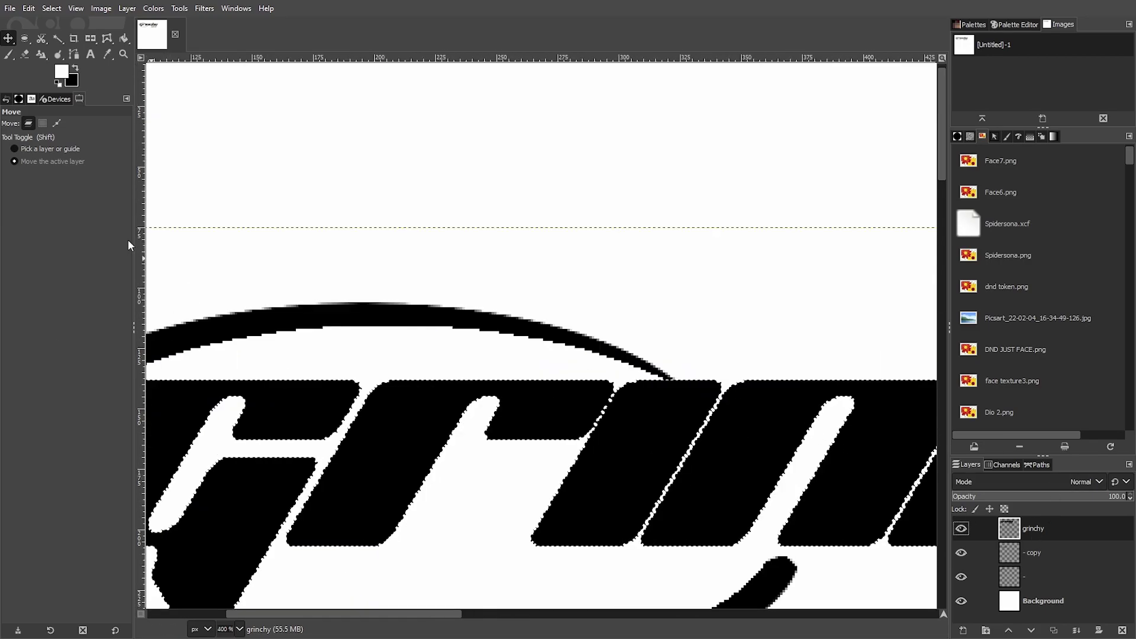
click(76, 185)
click(92, 214)
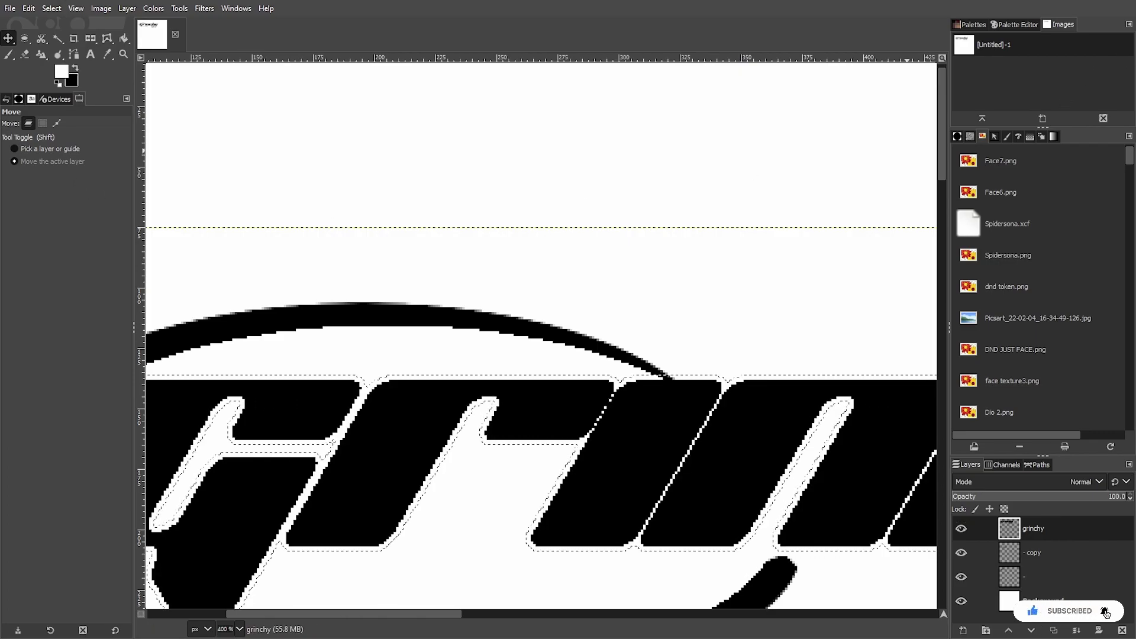
Step: Cut the grown lettering selection out of the "-" crescent layer
click(1034, 559)
click(1034, 571)
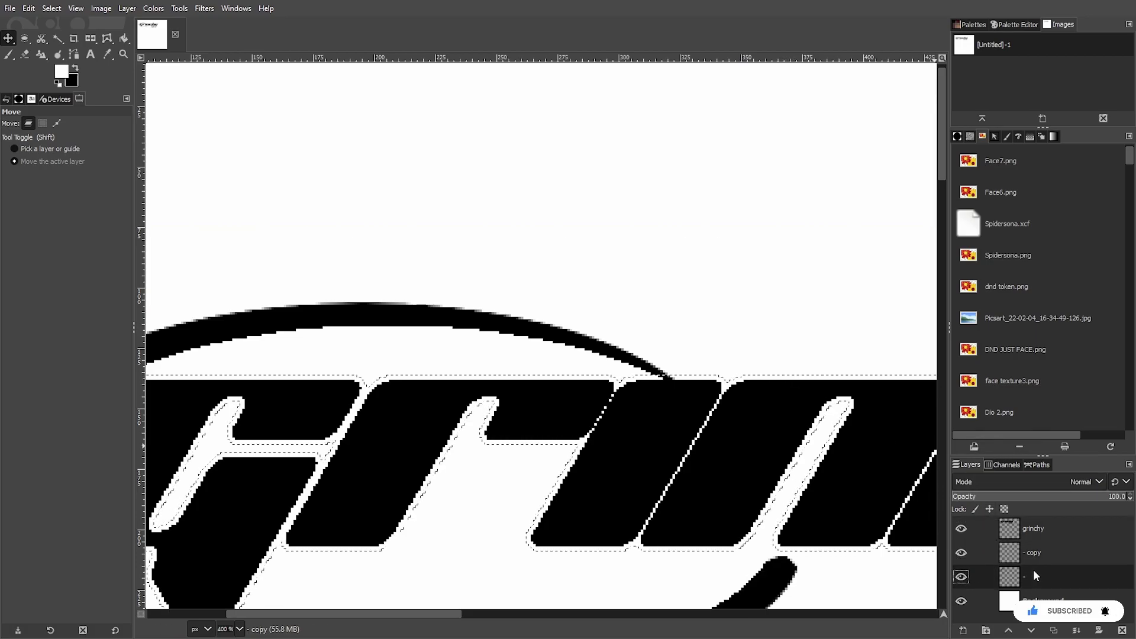
click(961, 576)
click(960, 577)
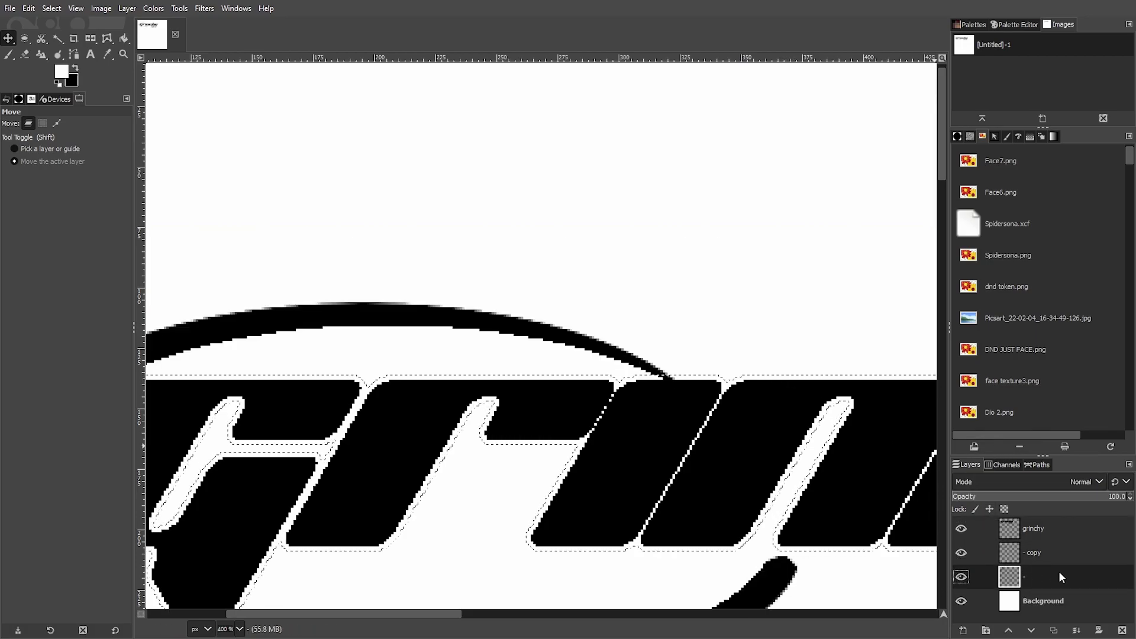
key(ctrl+x)
Step: Examine the gaps between the crescents and the lettering up close and across the whole logo
scroll(553, 365, down, 5)
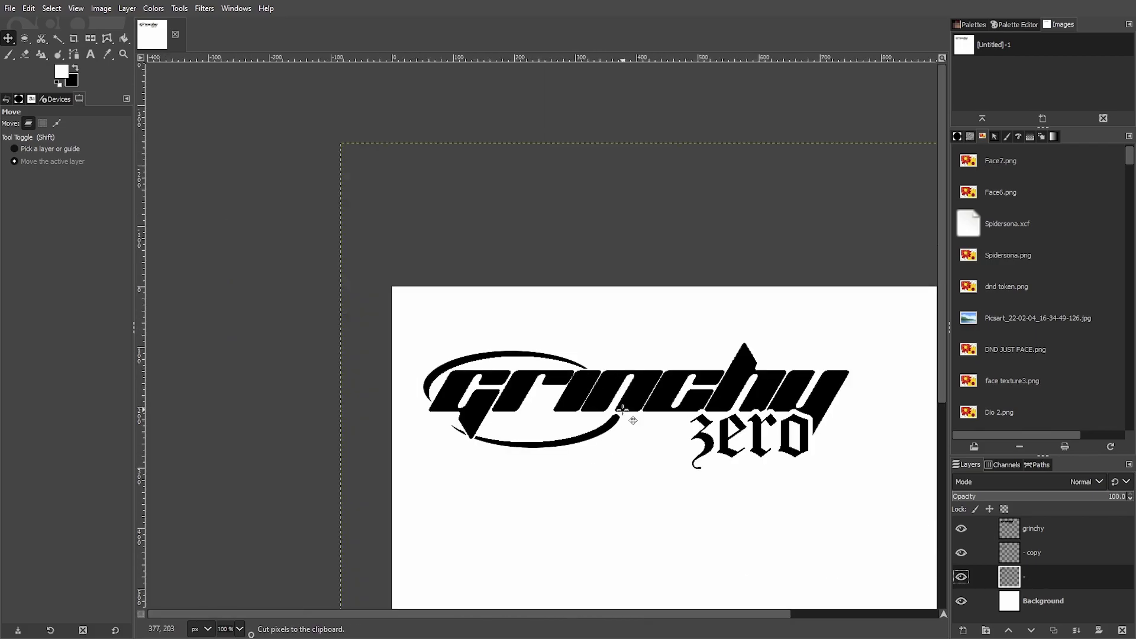
scroll(764, 421, up, 4)
scroll(688, 319, down, 4)
scroll(688, 319, up, 3)
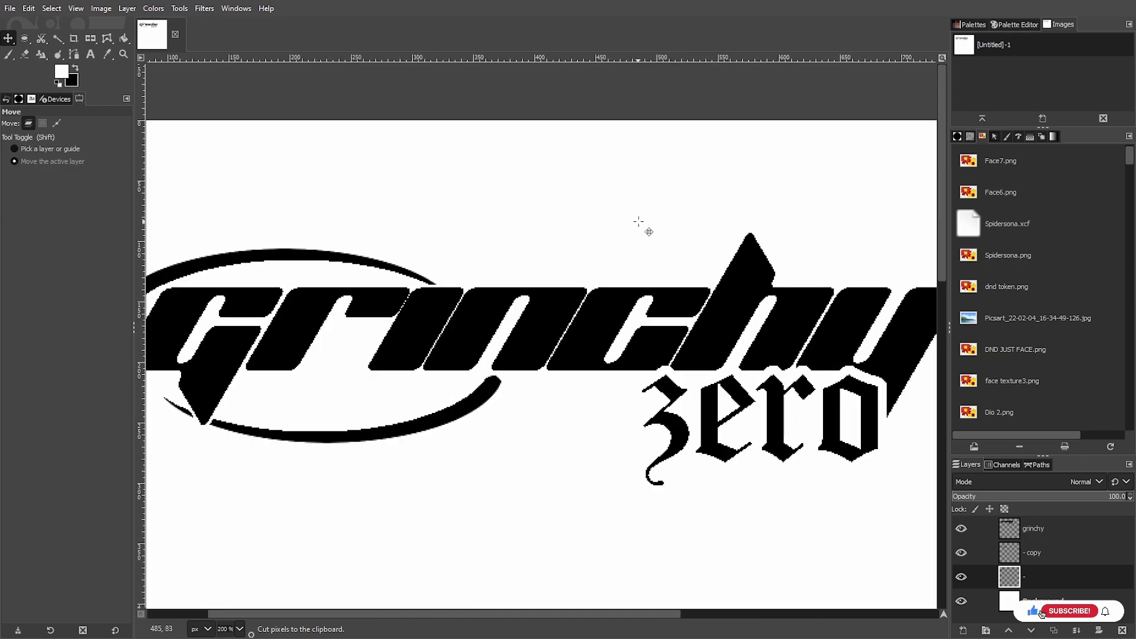
scroll(807, 275, down, 3)
scroll(807, 278, up, 3)
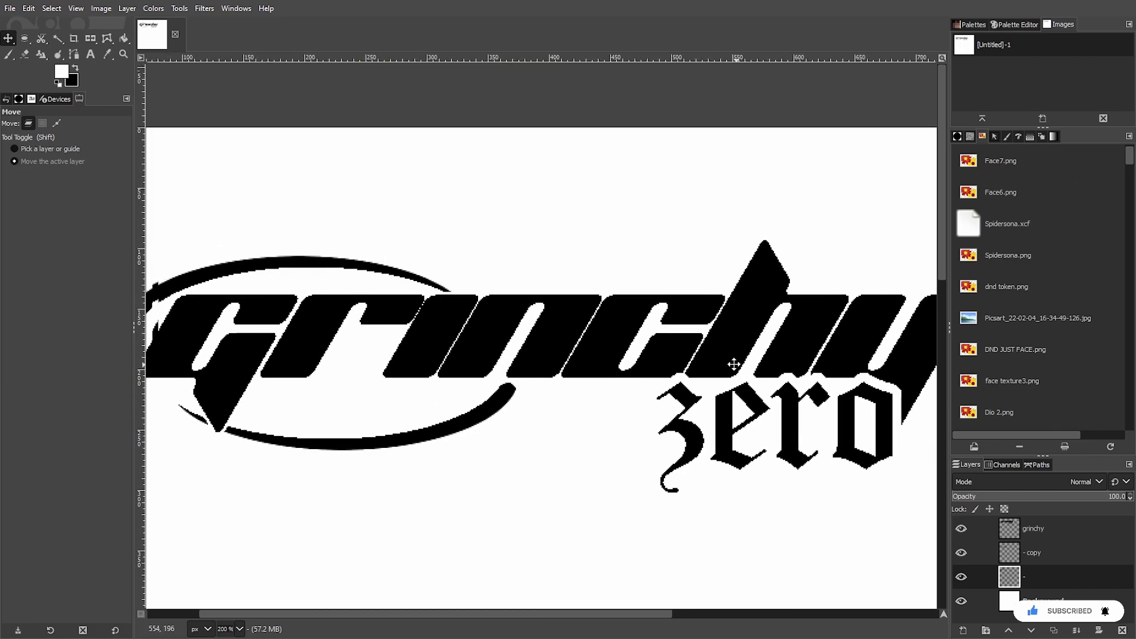
scroll(590, 406, down, 3)
scroll(758, 378, up, 3)
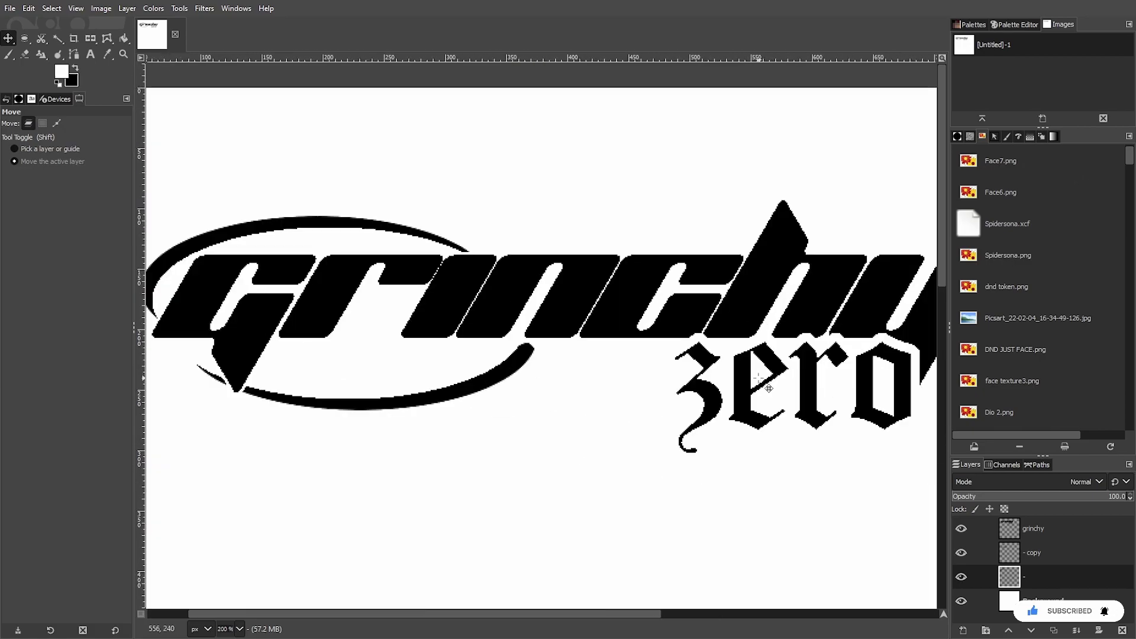
Step: Add a new layer above "grinchy" and make a 10 × 10 px circular selection below the lower crescent's rounded end
click(1027, 529)
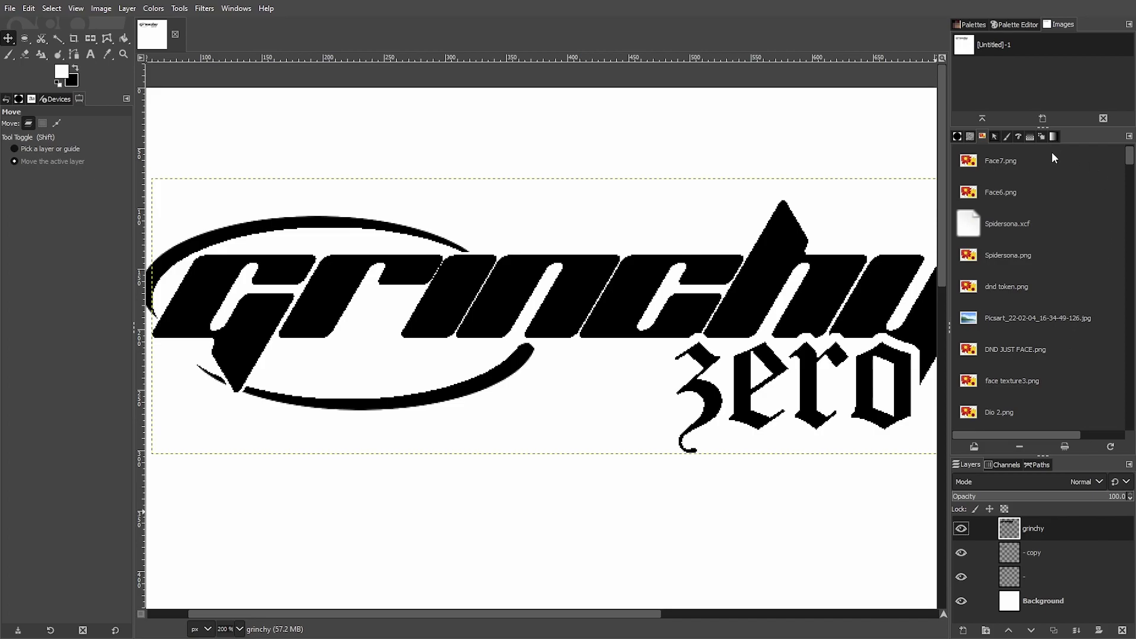
key(ctrl+shift+n)
key(Return)
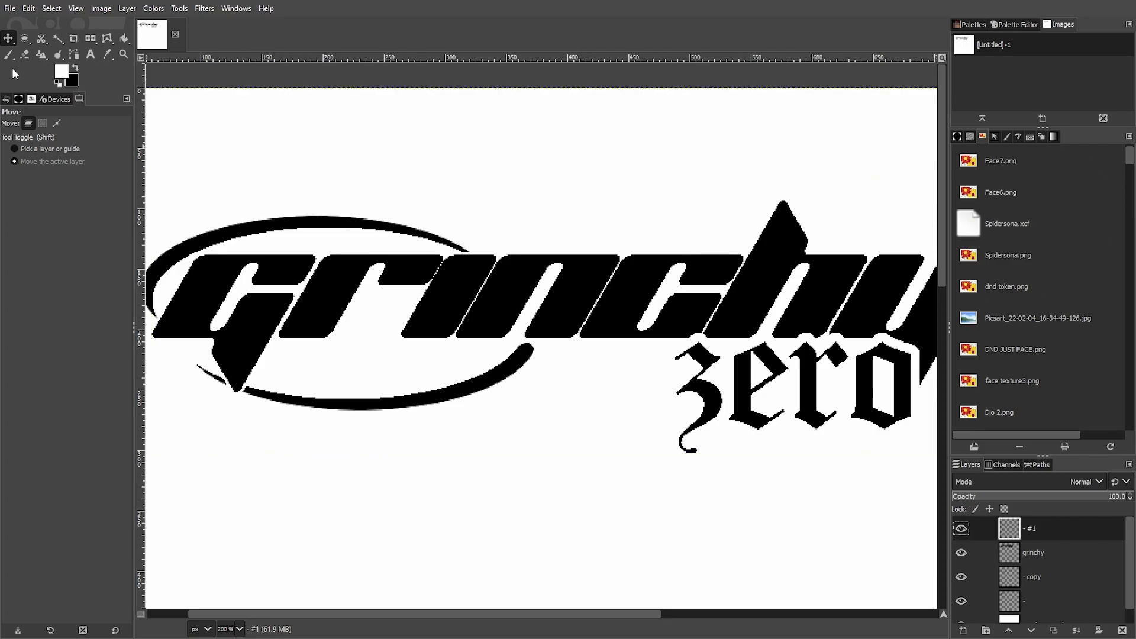
click(26, 38)
scroll(553, 399, up, 2)
drag(491, 378, 524, 412)
click(65, 270)
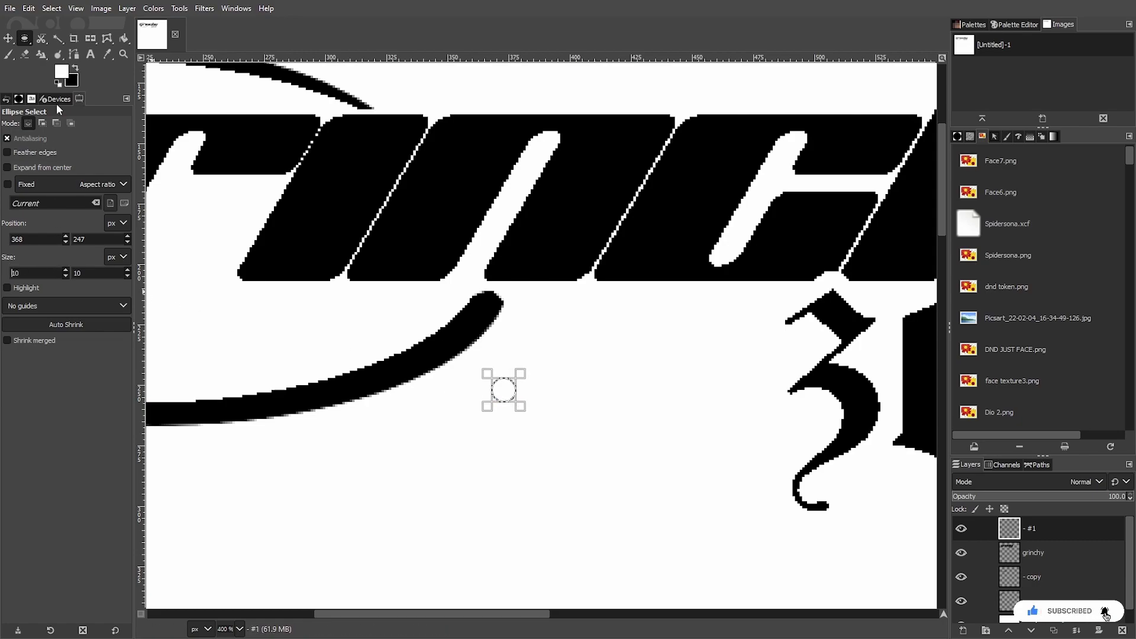
Step: Fill the small circular selection with black to make a dot, and clear the selection
click(123, 37)
scroll(408, 296, up, 3)
click(646, 524)
scroll(645, 519, down, 4)
scroll(650, 517, up, 3)
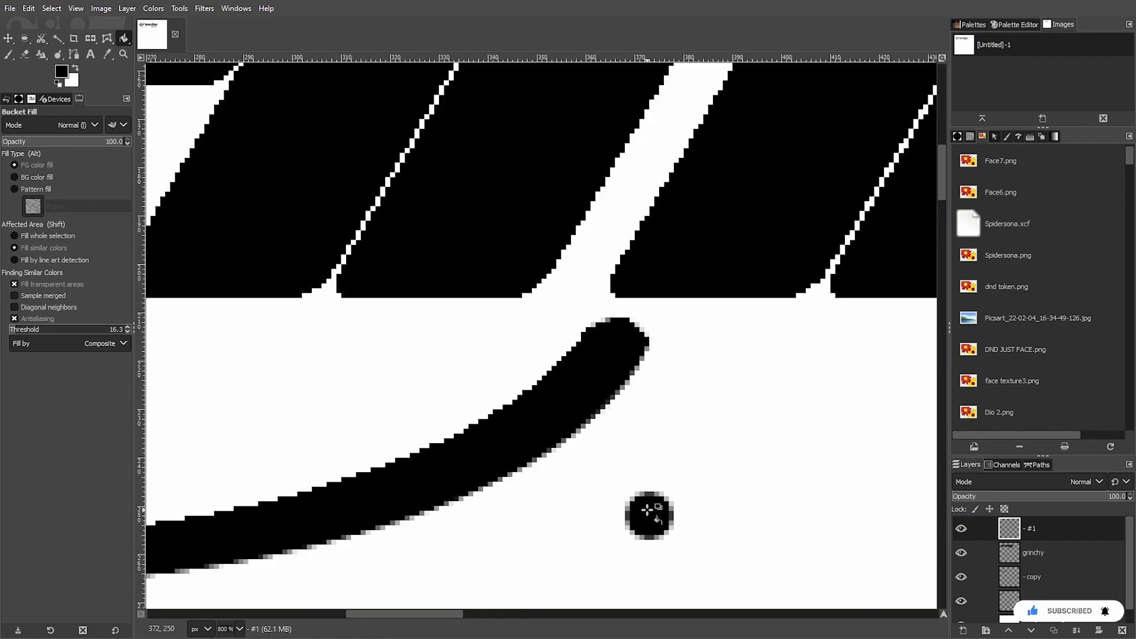
Step: Shear the dot's layer with a shear magnitude X of -250 to slant it like the lettering
scroll(650, 521, down, 4)
scroll(648, 529, up, 3)
scroll(629, 400, down, 5)
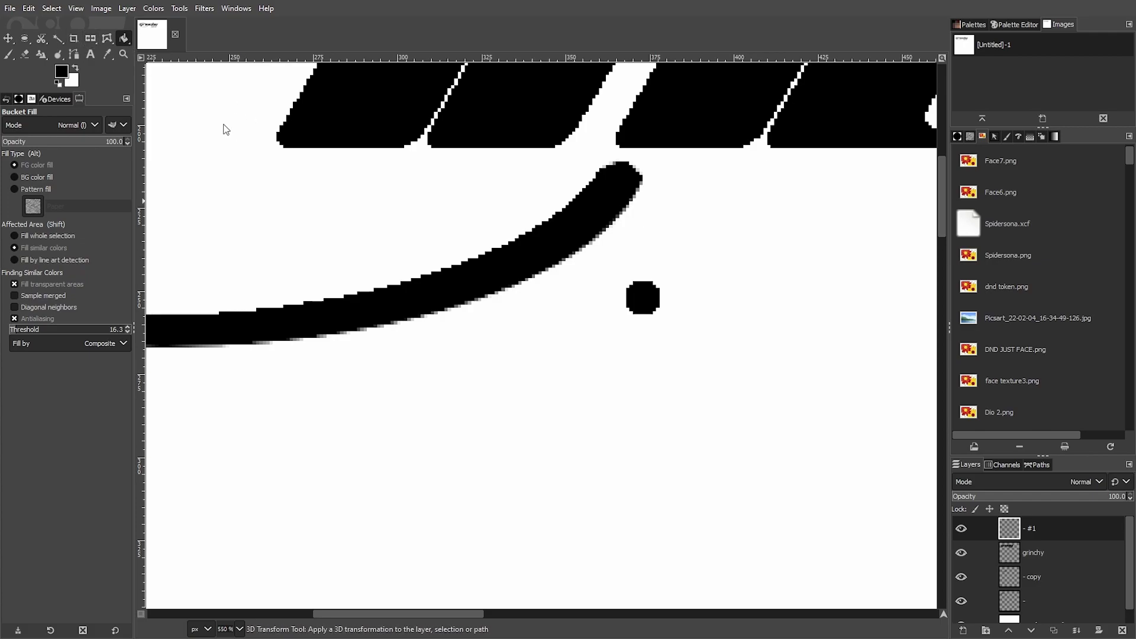
key(shift+s)
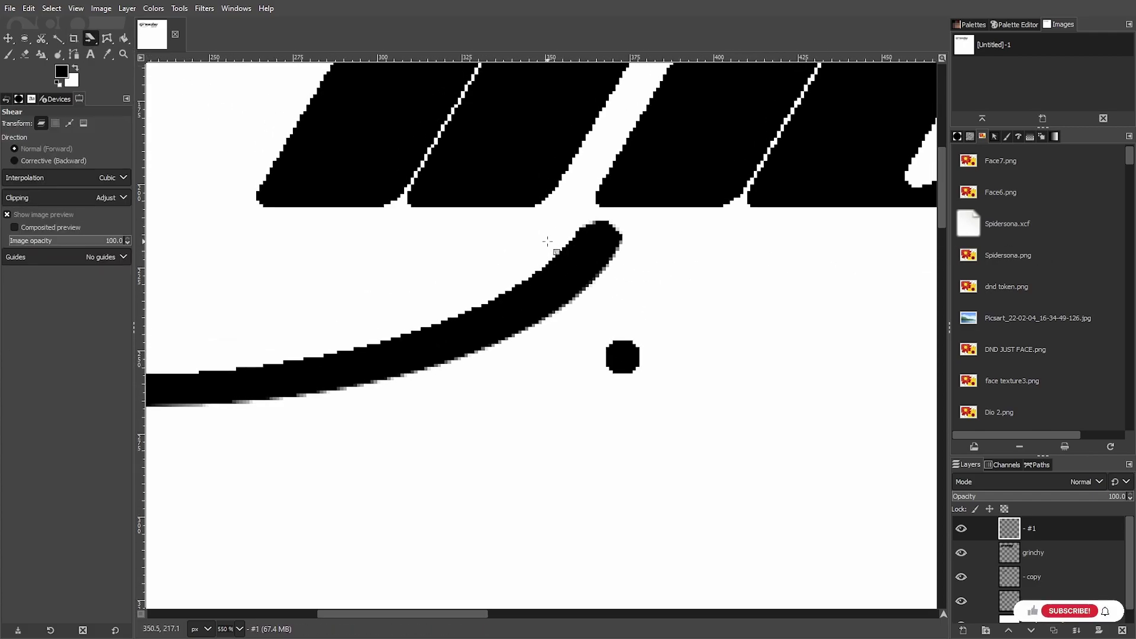
drag(545, 240, 933, 185)
scroll(847, 235, down, 2)
scroll(846, 216, down, 4)
drag(845, 208, 601, 341)
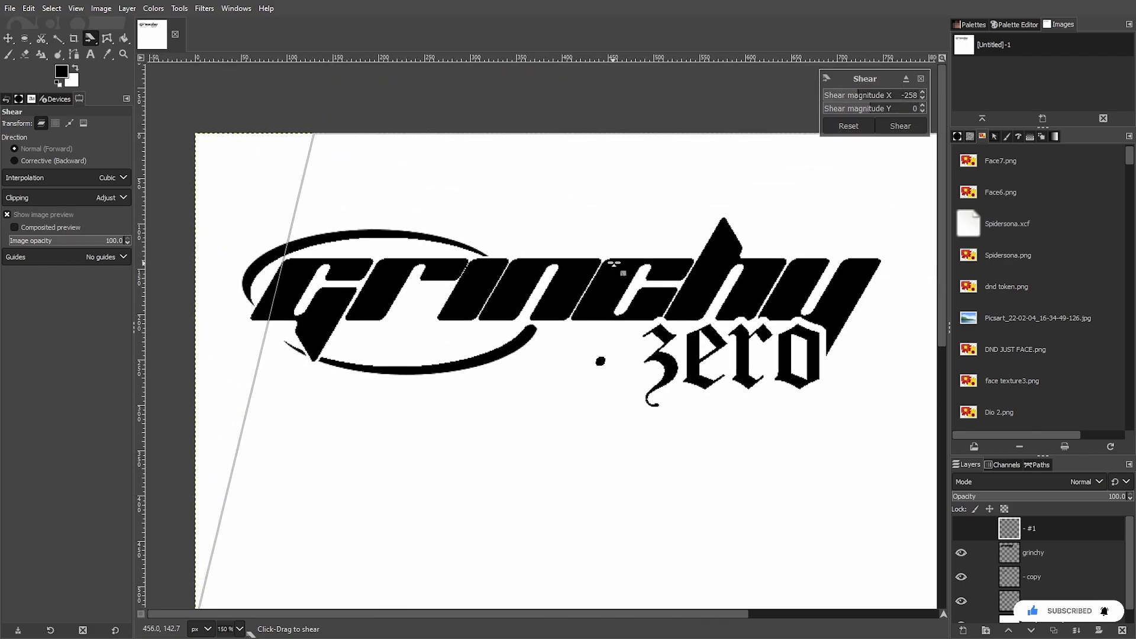
drag(591, 284, 642, 272)
click(922, 92)
click(922, 92)
click(922, 91)
click(922, 91)
click(922, 92)
scroll(922, 90, up, 2)
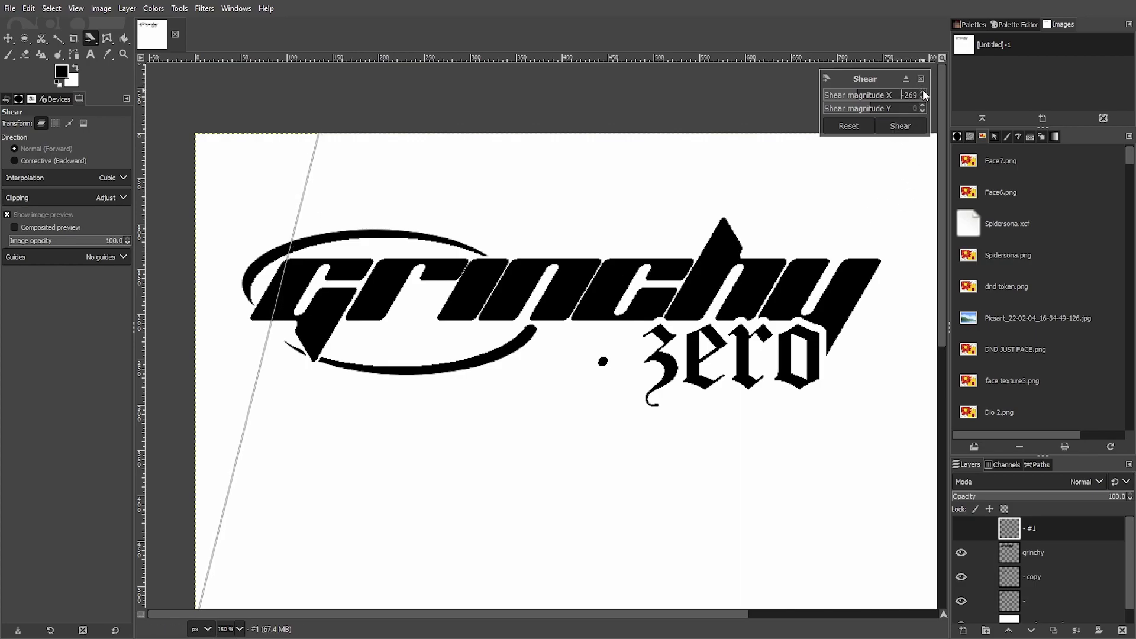
scroll(922, 90, up, 3)
scroll(922, 90, up, 9)
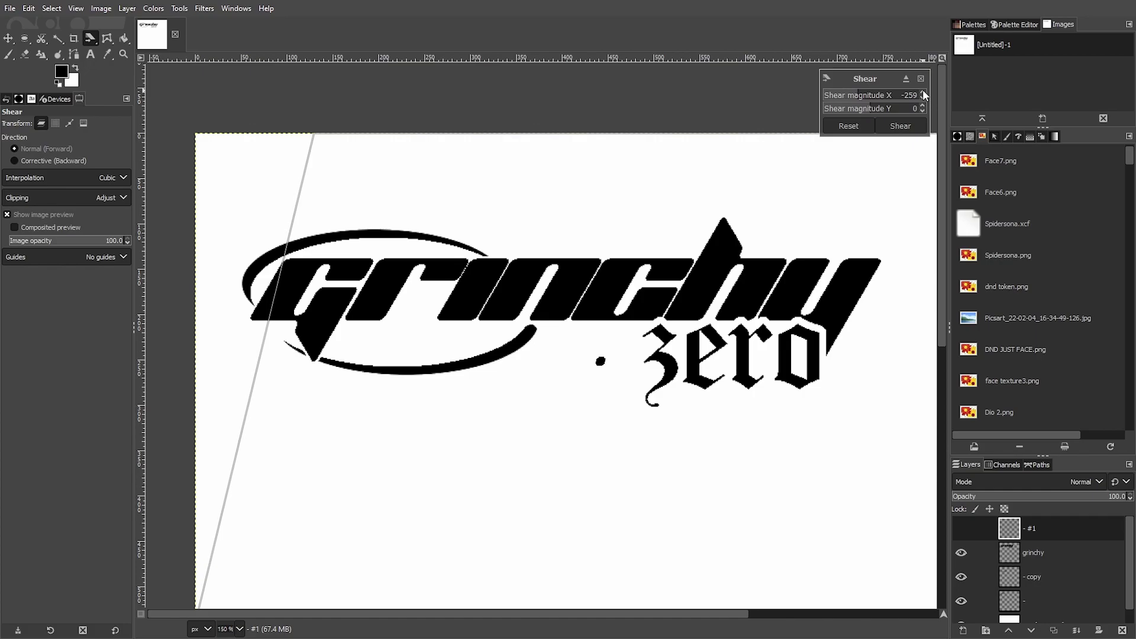
click(900, 126)
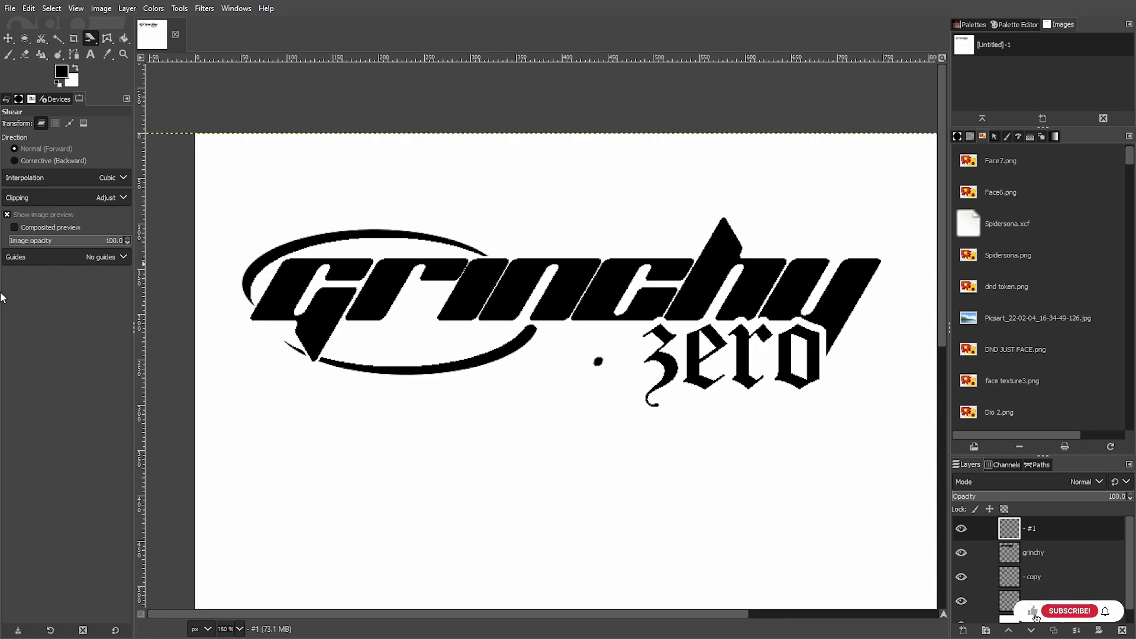
Step: Move the slanted dot beneath the "n", just beside the rounded end of the lower crescent
click(123, 38)
scroll(674, 456, up, 4)
scroll(708, 473, down, 4)
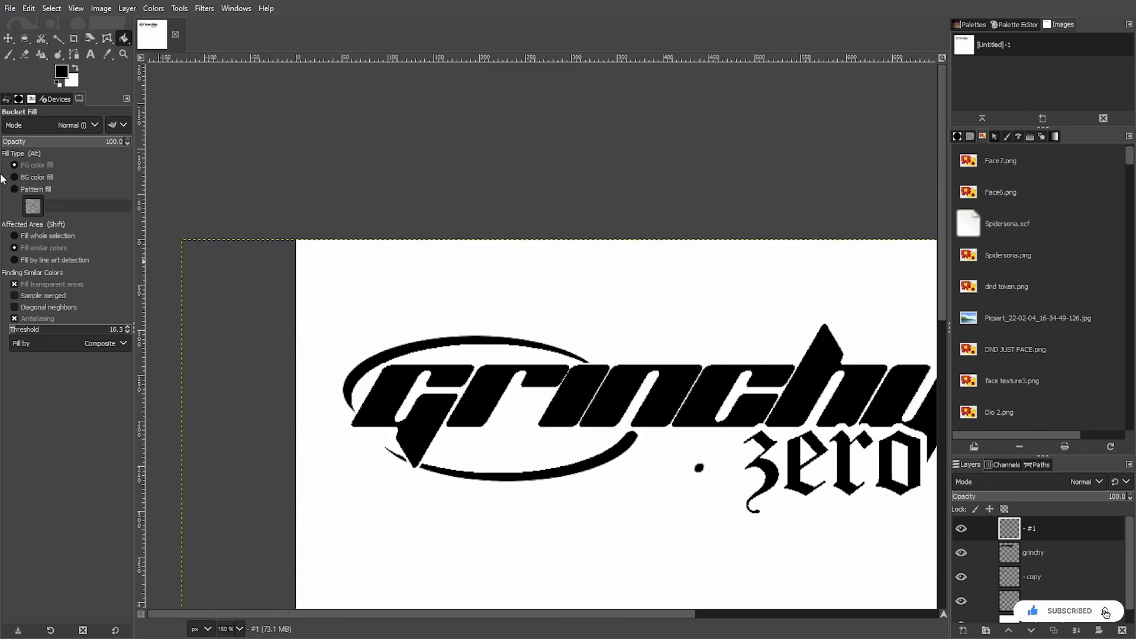
scroll(699, 468, up, 3)
key(m)
drag(811, 525, 666, 447)
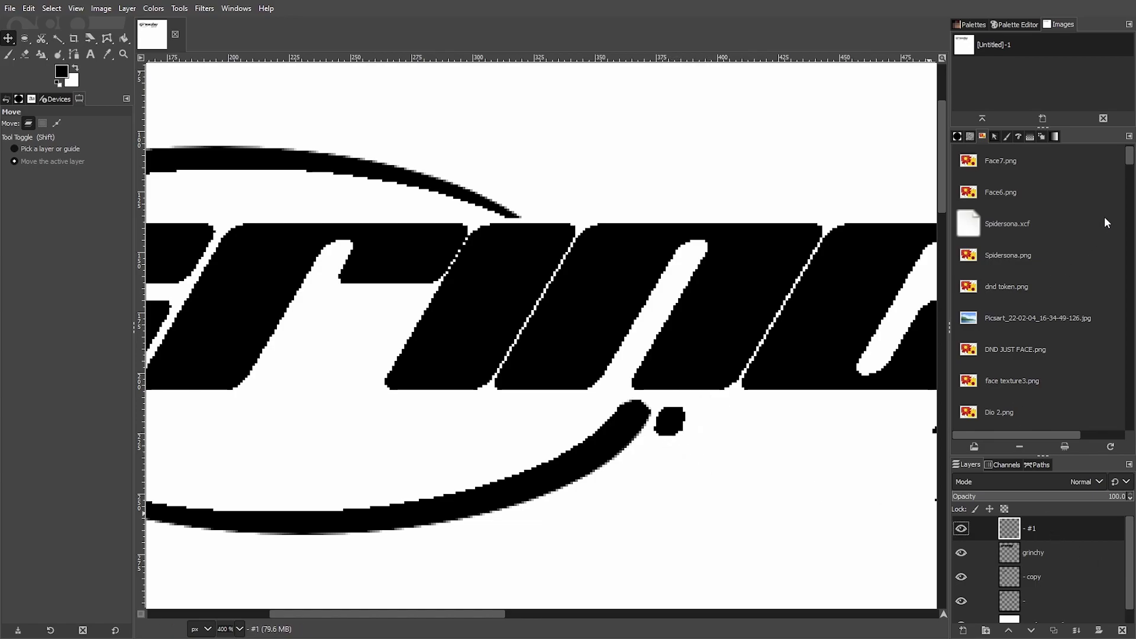
Step: Crop the dot's layer tightly around the dot
key(ctrl+shift+d)
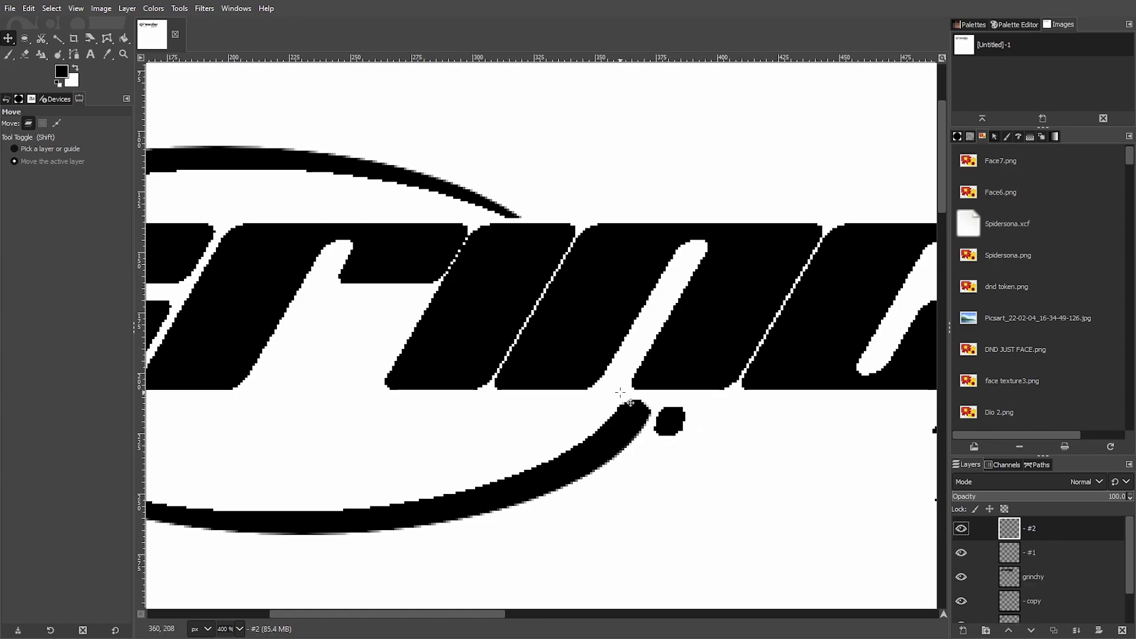
click(1121, 630)
key(shift+c)
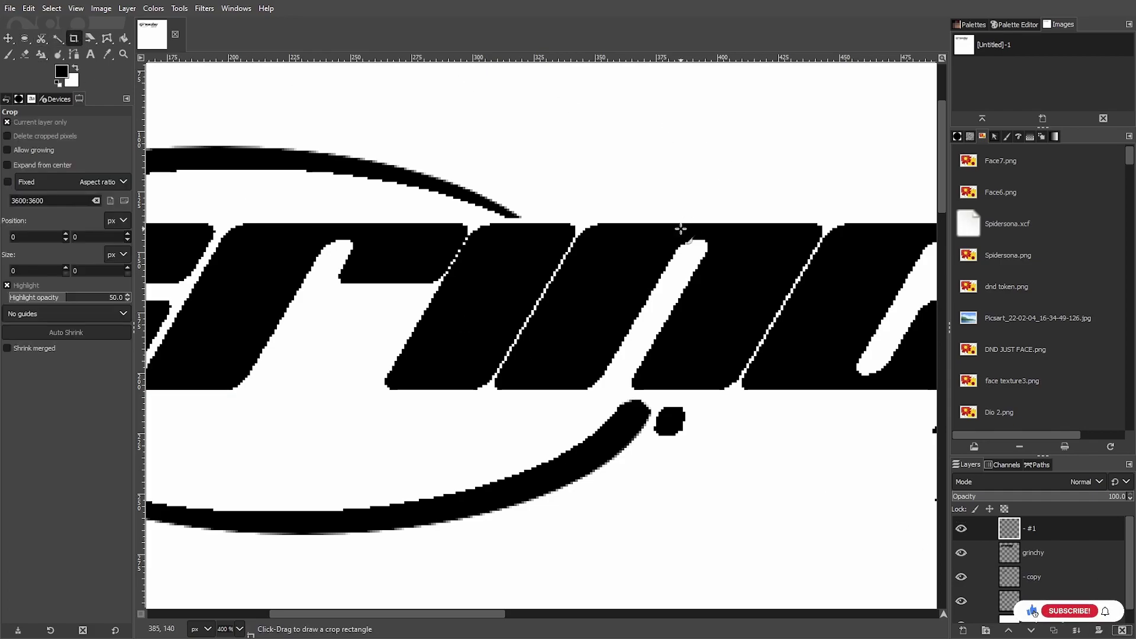
scroll(679, 232, up, 4)
drag(613, 377, 731, 493)
drag(625, 433, 613, 432)
Step: Duplicate the dot twice and place the copies in an evenly spaced horizontal row of three beneath the lettering
click(8, 40)
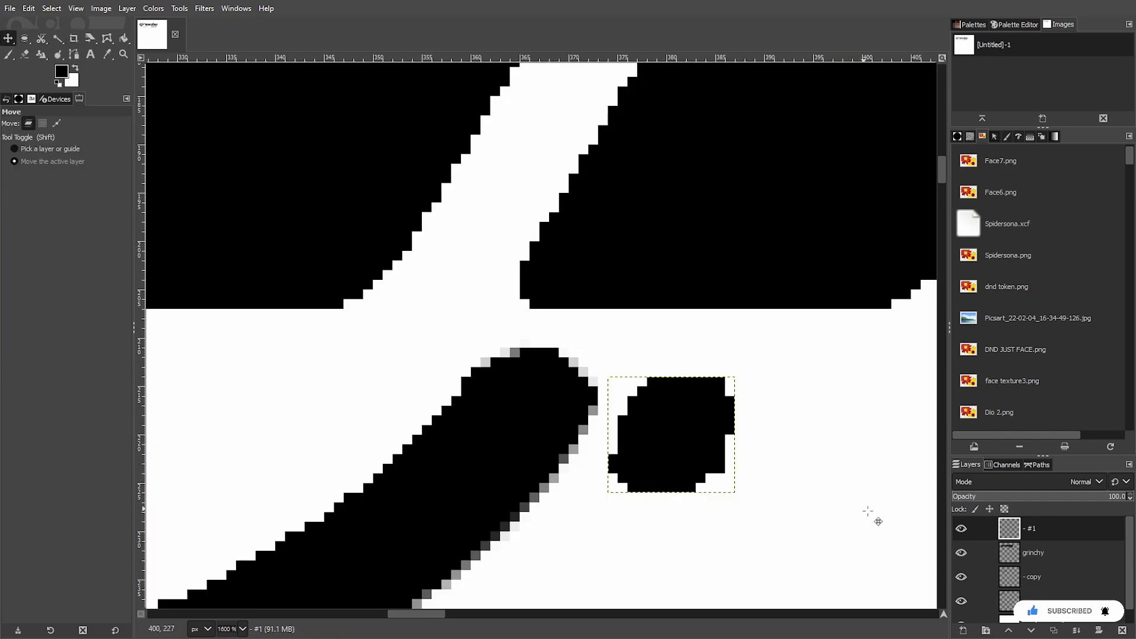
click(1054, 631)
drag(672, 375, 548, 336)
drag(540, 434, 680, 433)
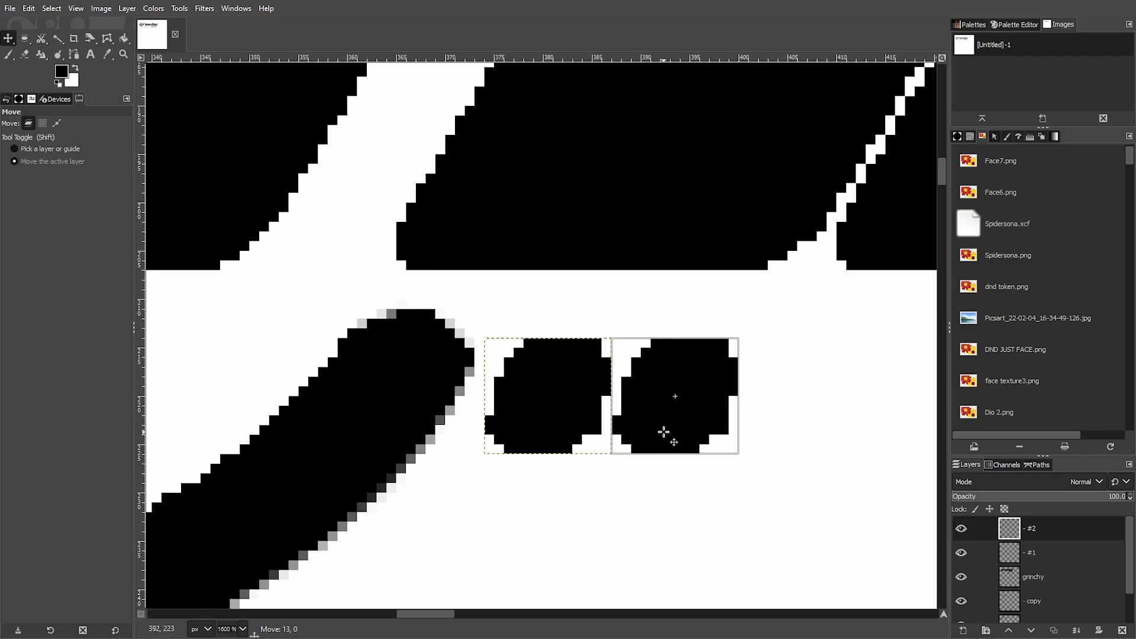
drag(663, 433, 818, 401)
Step: Examine the whole logo with the row of three dots at different zoom levels
scroll(744, 312, down, 3)
scroll(744, 312, down, 6)
scroll(744, 311, up, 1)
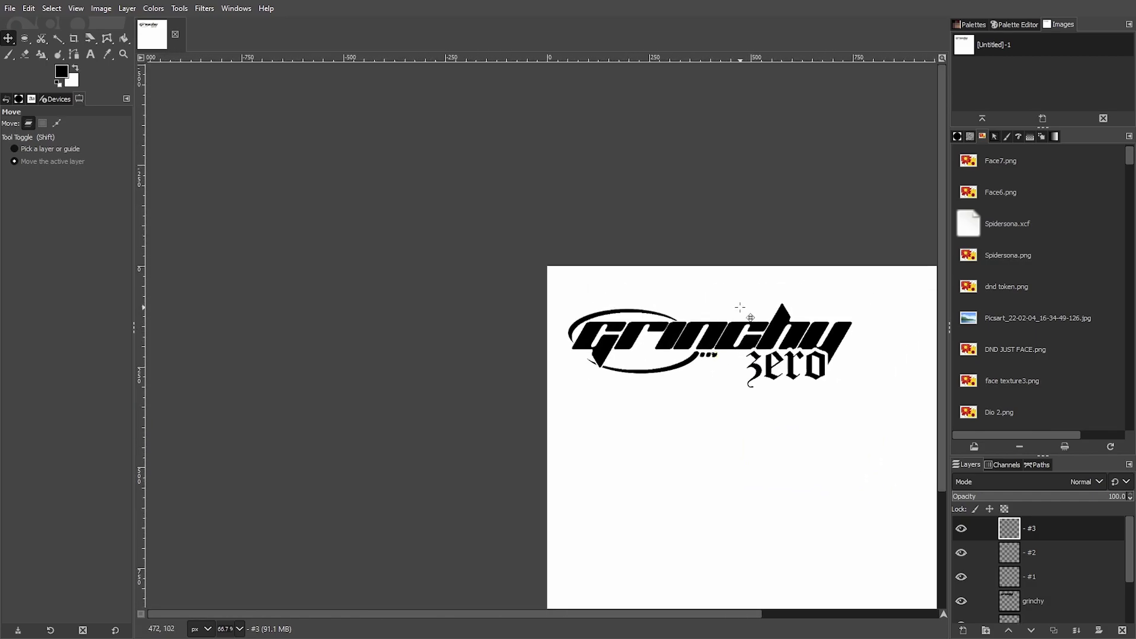
scroll(663, 418, up, 4)
scroll(791, 355, down, 3)
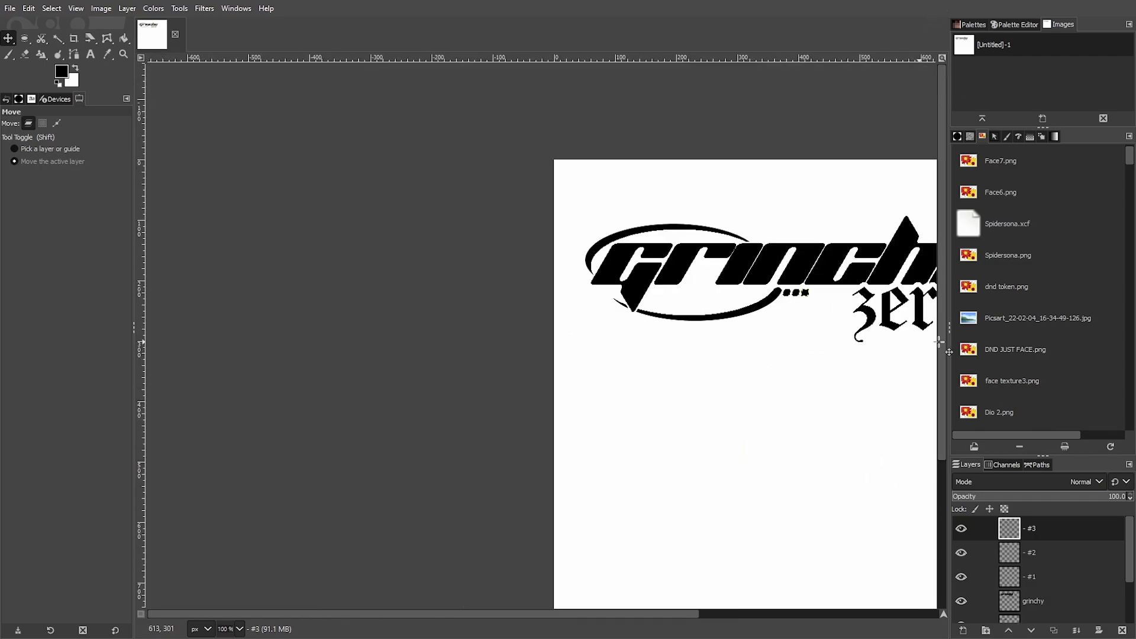
scroll(1059, 572, down, 3)
drag(747, 284, 589, 209)
scroll(787, 298, up, 3)
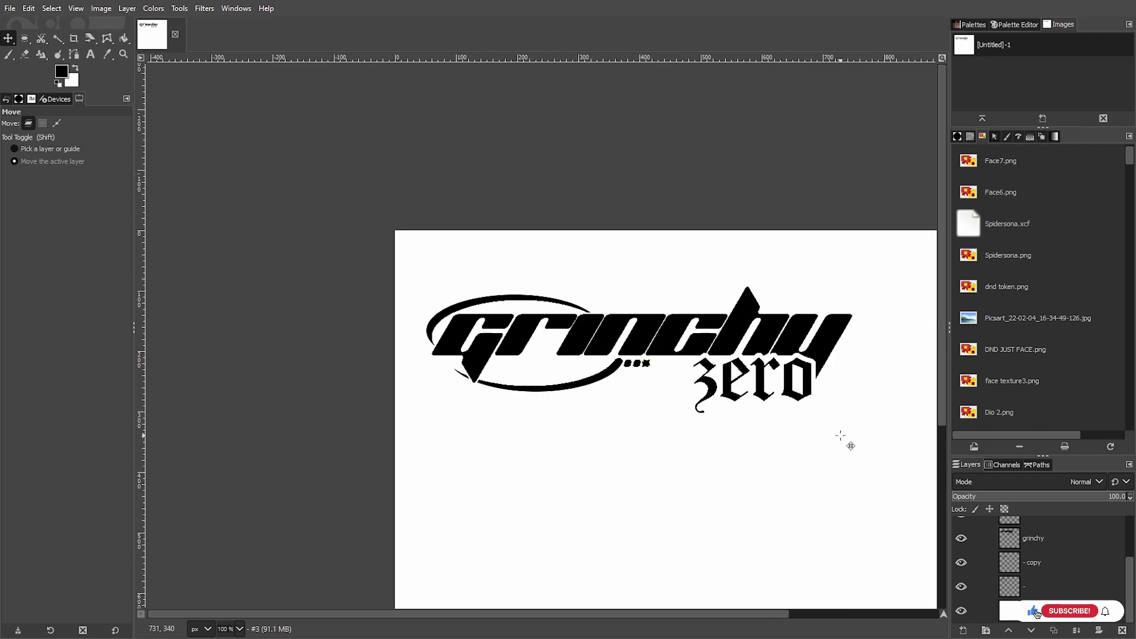
Step: Duplicate the "grinchy" layer and offset the copy slightly from the original lettering
click(1044, 551)
scroll(567, 363, up, 2)
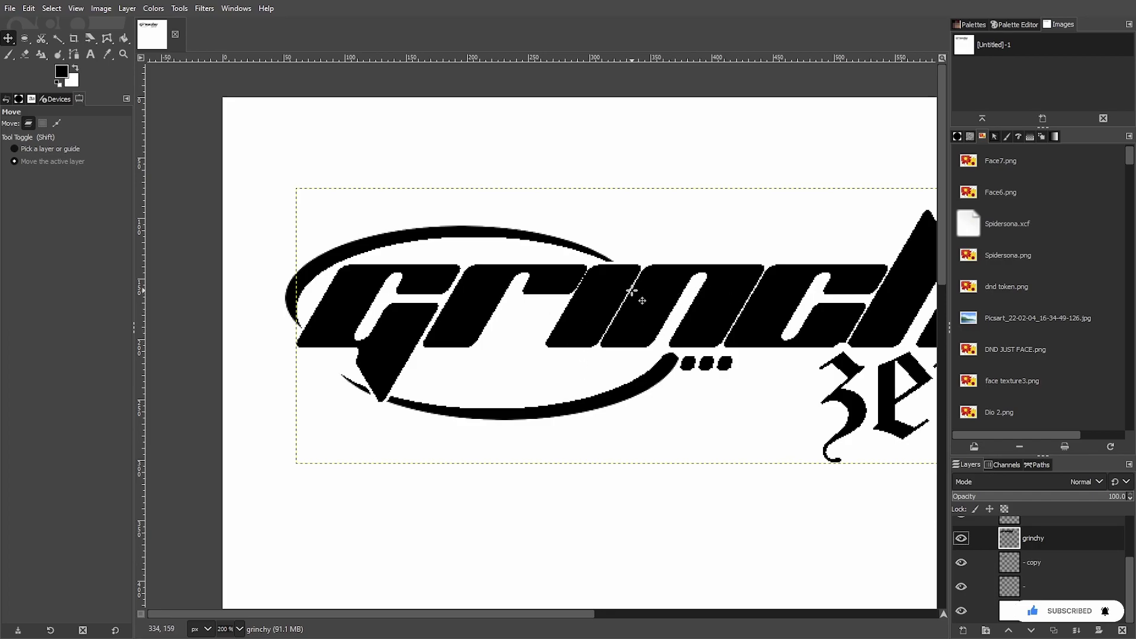
scroll(640, 360, right, 3)
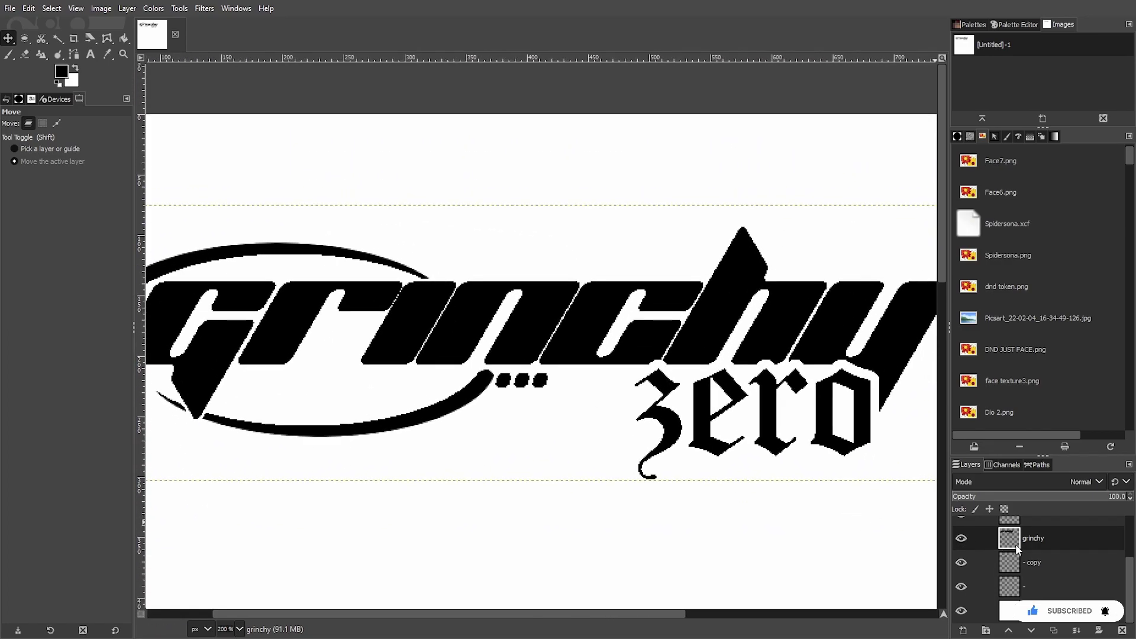
key(shift+ctrl+d)
scroll(789, 345, left, 3)
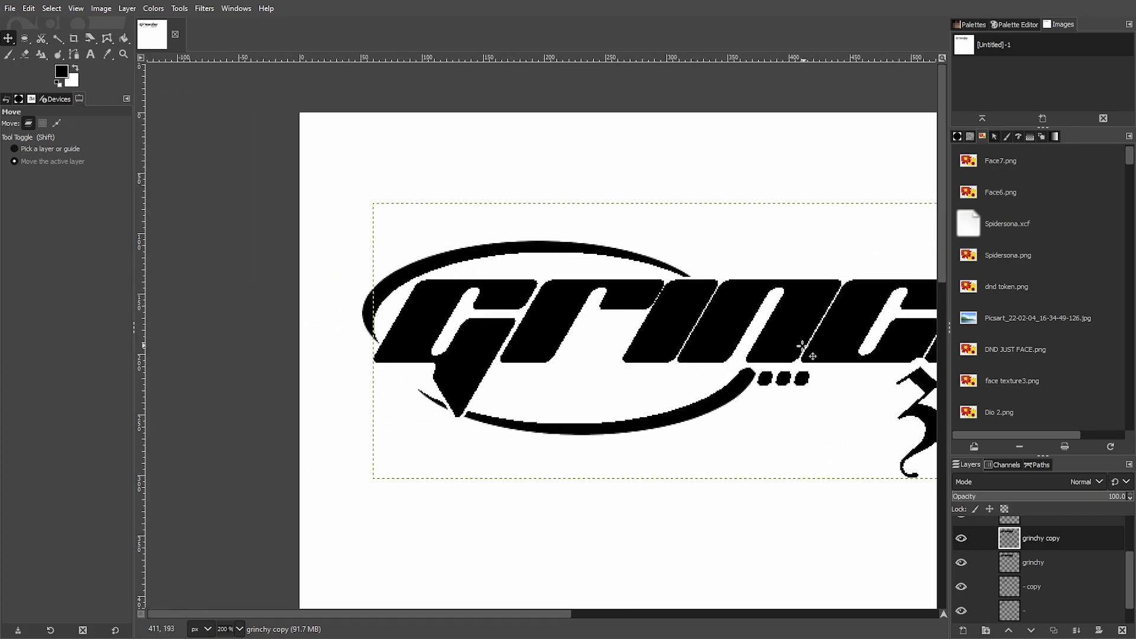
drag(567, 381, 571, 378)
Step: Select the original "grinchy" layer's lettering from its alpha and grow the selection slightly
click(1066, 563)
click(1004, 523)
scroll(334, 299, up, 2)
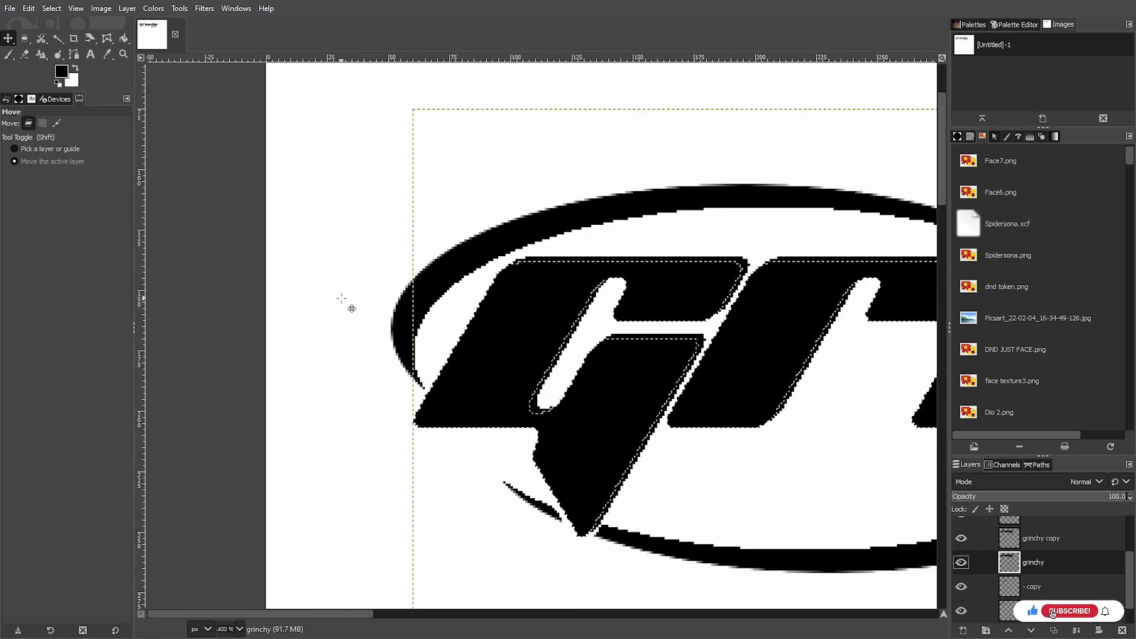
click(54, 9)
click(62, 184)
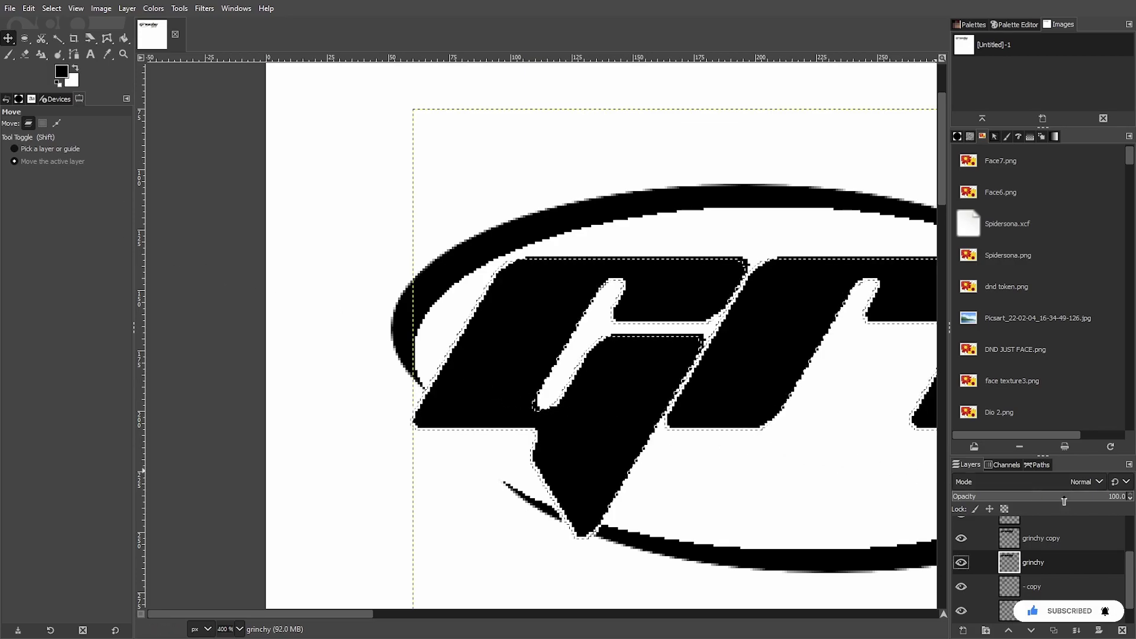
Step: Try to cut the grown selection out of the "grinchy copy" layer to leave a thin offset outline along the letters
click(1020, 532)
key(ctrl+x)
scroll(534, 357, down, 4)
scroll(703, 354, up, 3)
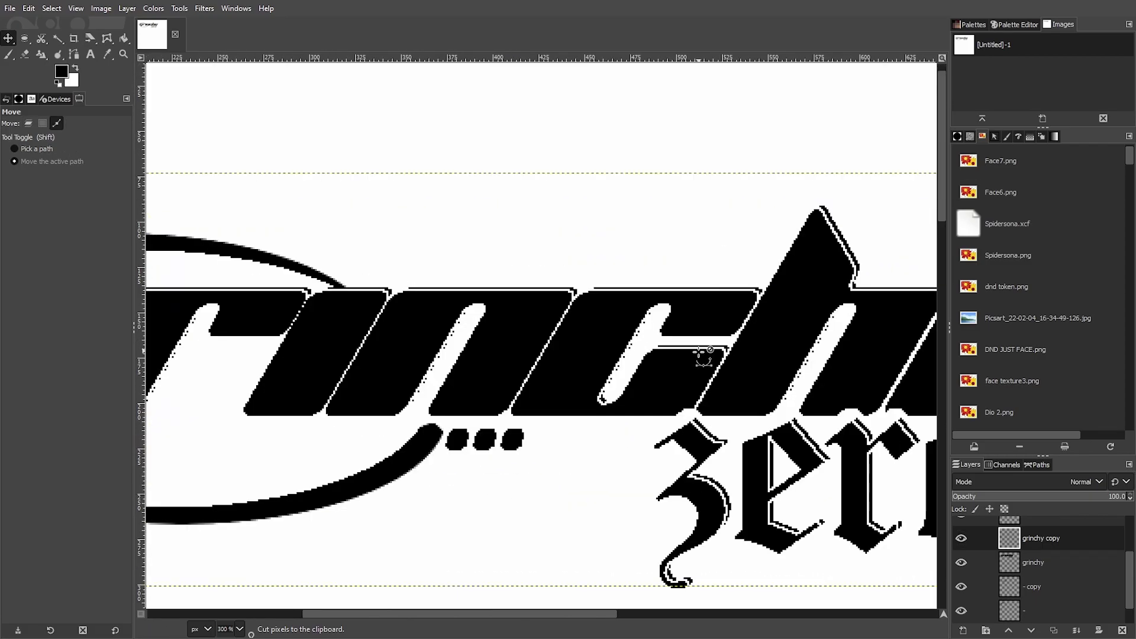
scroll(455, 302, up, 1)
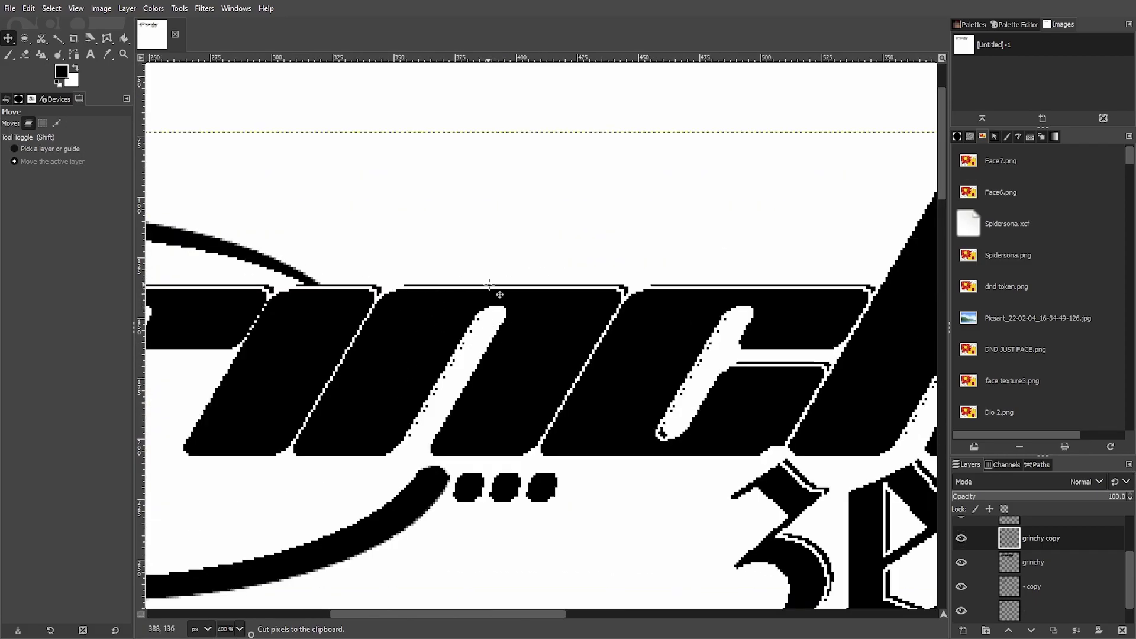
scroll(524, 299, down, 3)
scroll(769, 330, down, 2)
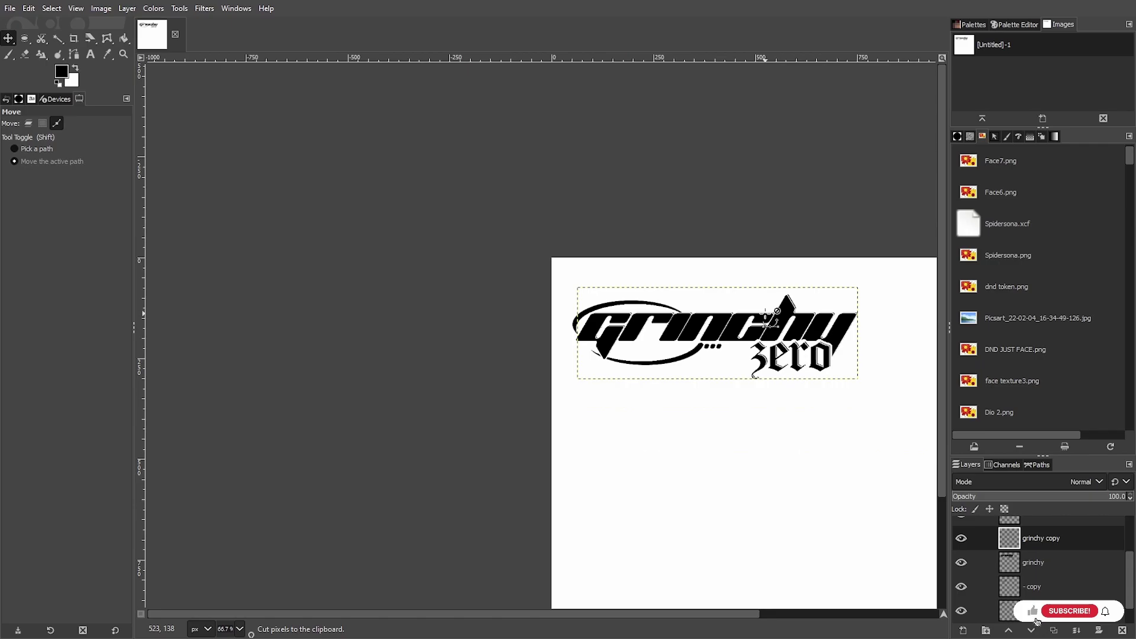
scroll(769, 314, up, 1)
scroll(651, 331, up, 1)
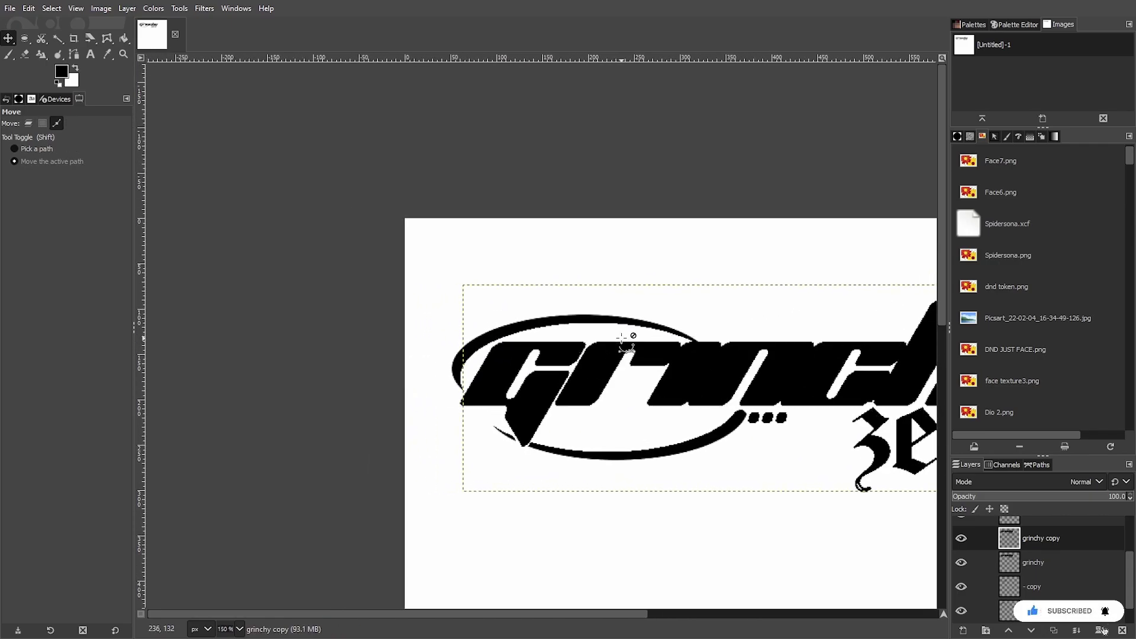
scroll(630, 333, up, 2)
scroll(582, 376, up, 1)
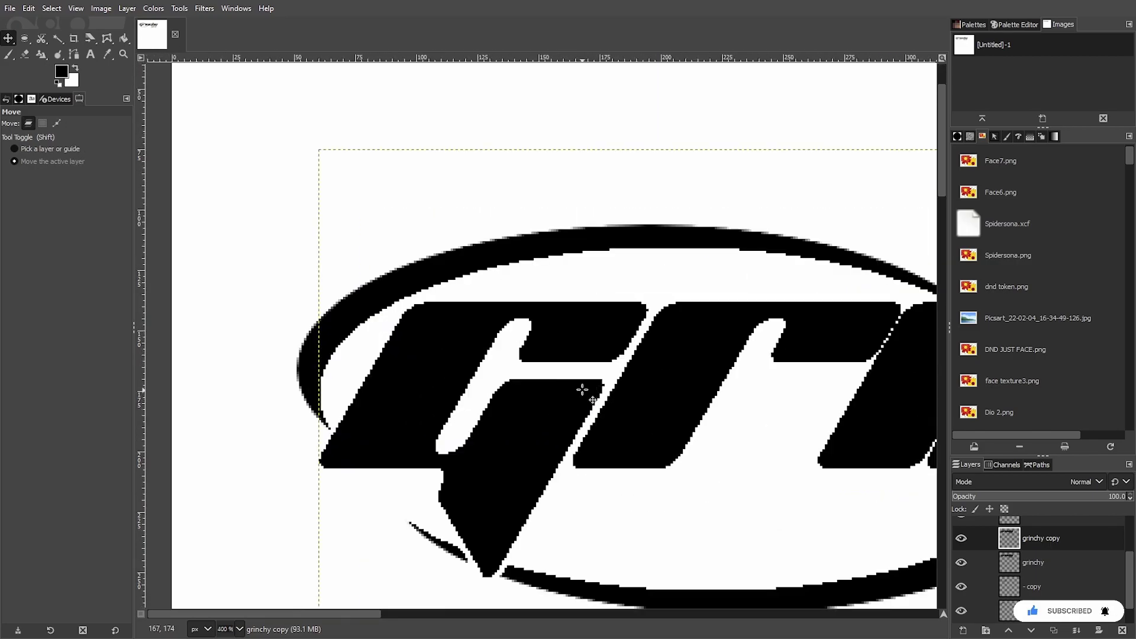
Step: Offset the "grinchy copy" layer slightly from the original, and select the "grinchy" layer's lettering from its alpha with the selection grown slightly
drag(480, 329, 485, 325)
scroll(669, 399, down, 4)
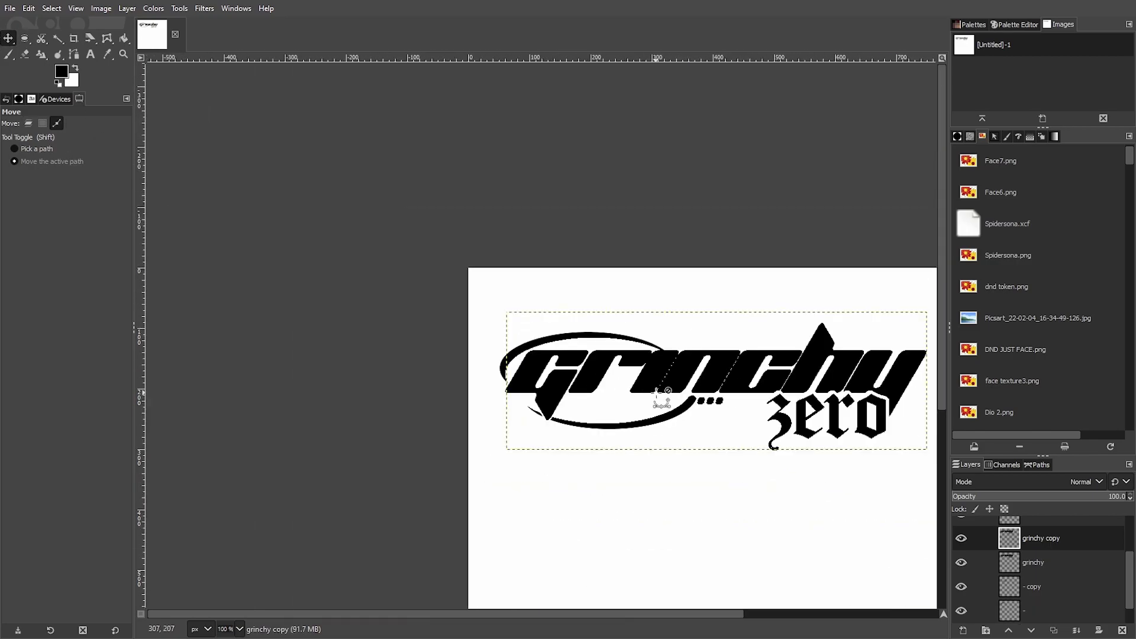
click(1024, 564)
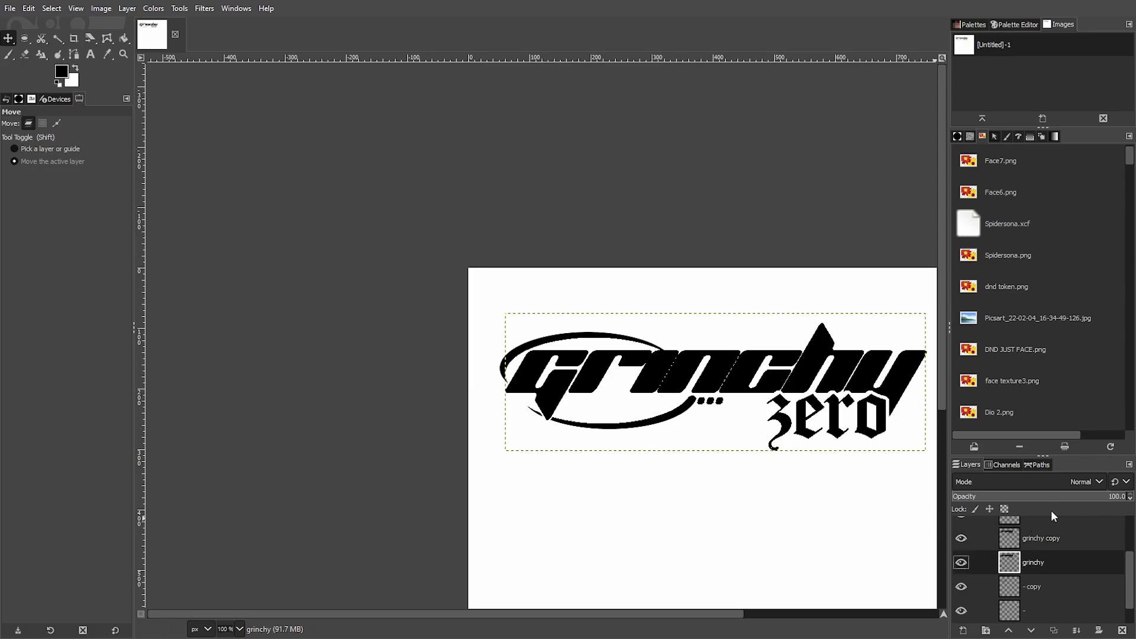
scroll(705, 426, up, 3)
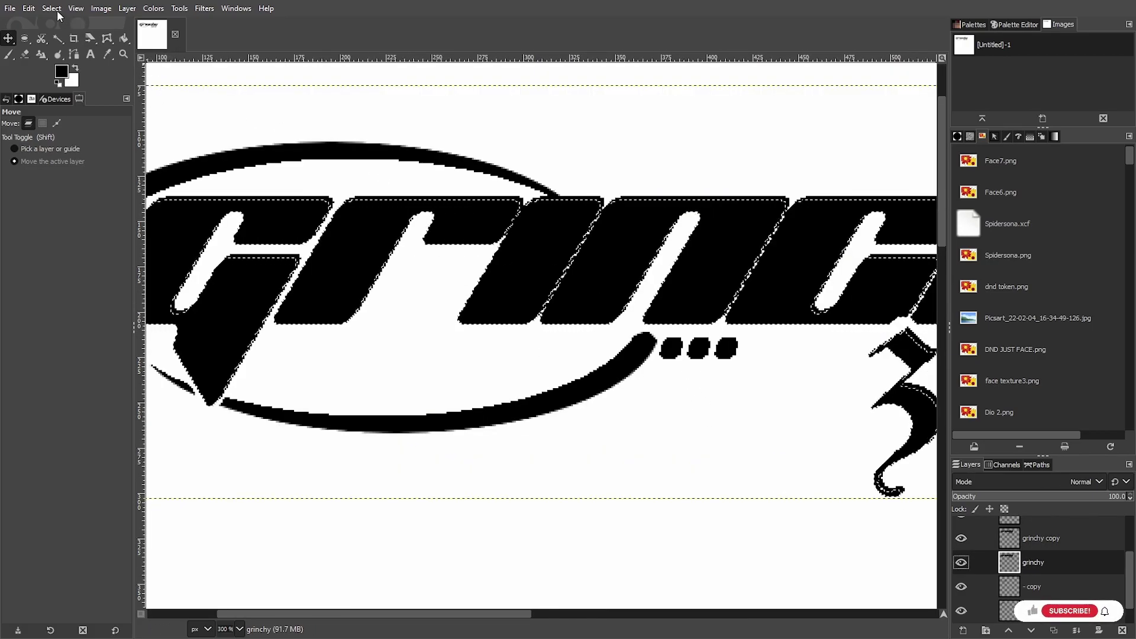
drag(622, 267, 460, 312)
scroll(460, 311, right, 8)
Step: Move the "grinchy copy" layer 2 px right and cut the selected area out of it to leave a thin offset outline
click(1052, 538)
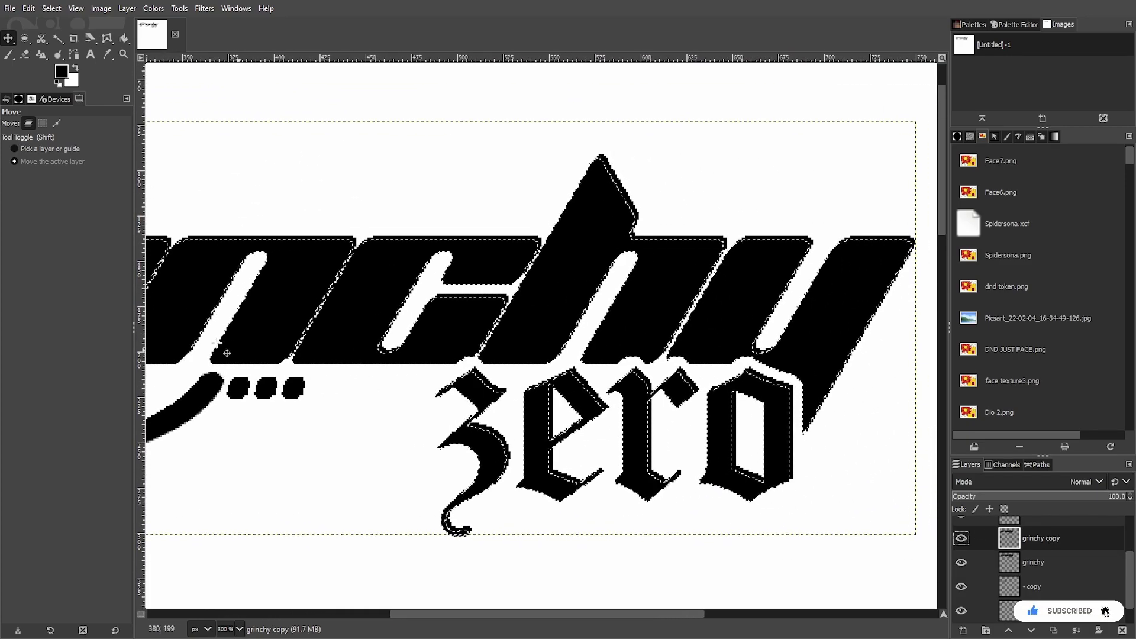
drag(384, 227, 388, 226)
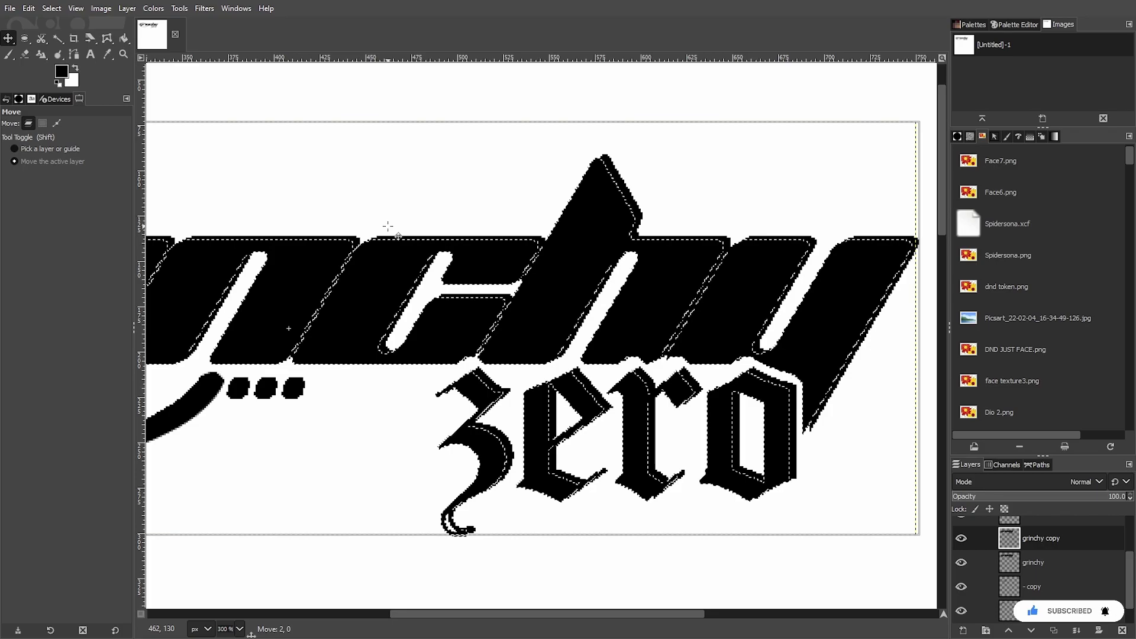
drag(388, 226, 387, 227)
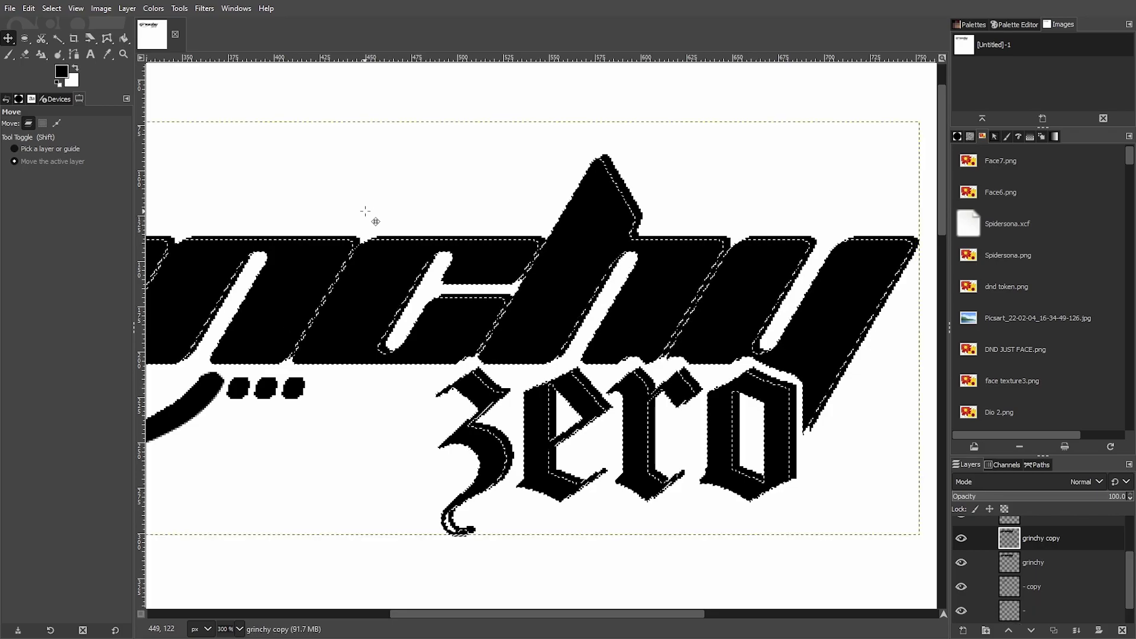
scroll(379, 216, left, 20)
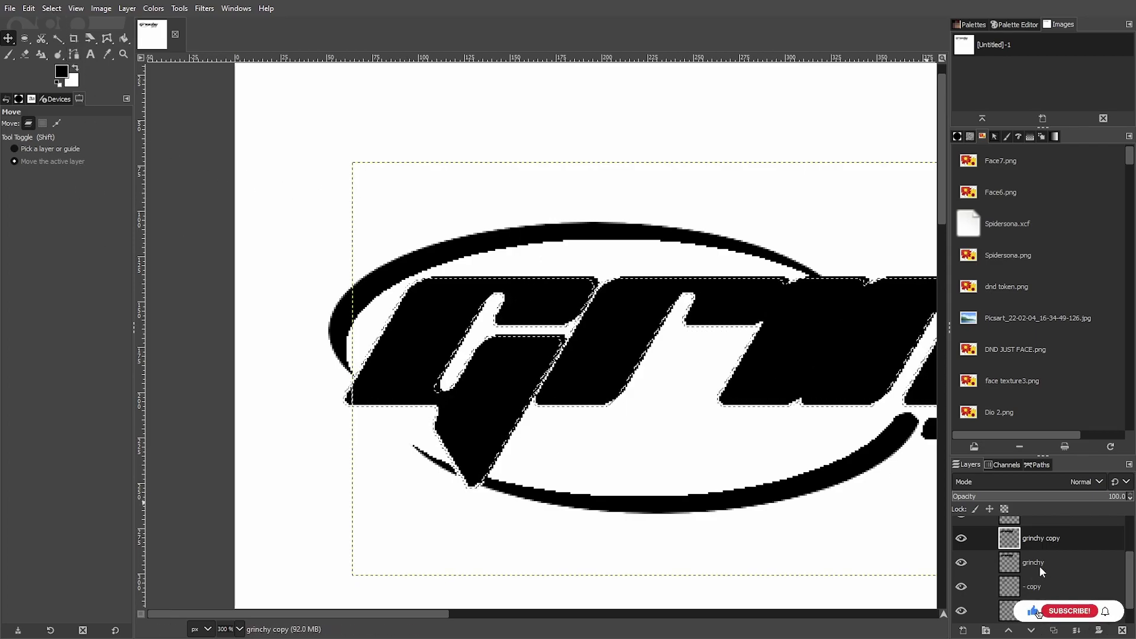
key(ctrl+x)
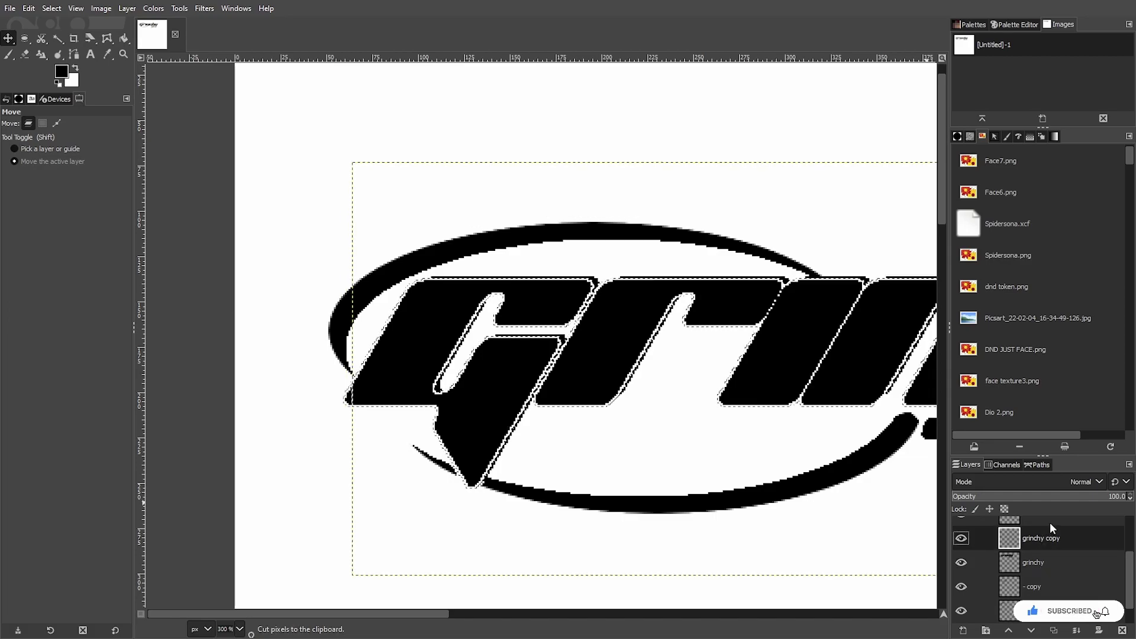
Step: Examine the whole logo and the thin offset outline around its lettering at different zoom levels
key(1)
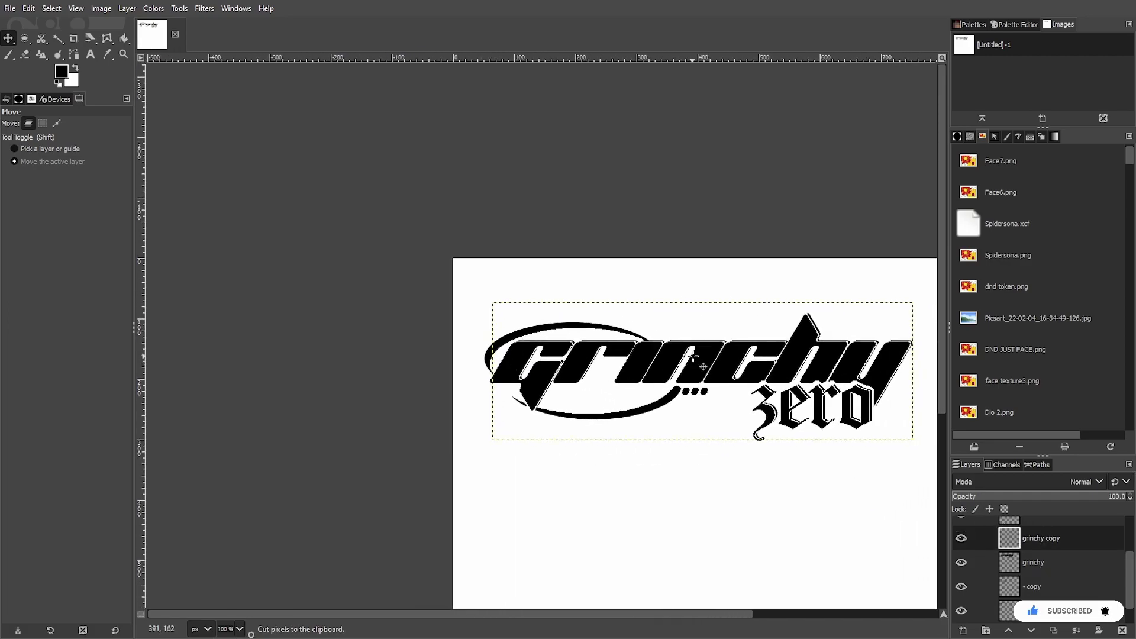
scroll(814, 387, up, 1)
drag(913, 390, 847, 397)
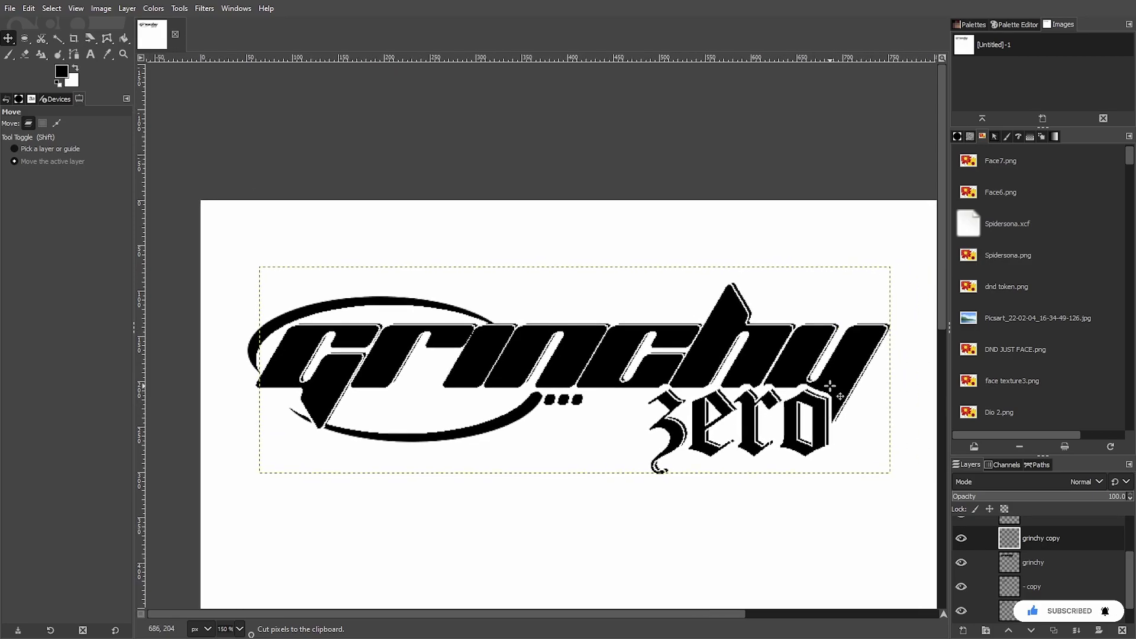
scroll(830, 385, down, 3)
scroll(835, 405, up, 3)
scroll(868, 383, down, 1)
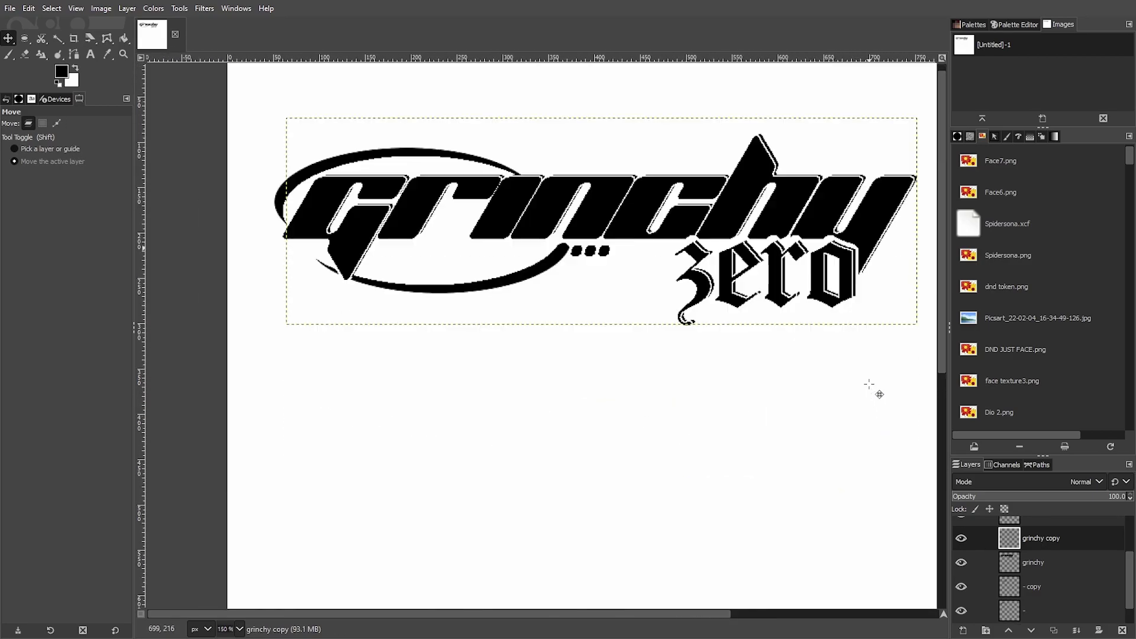
scroll(857, 383, up, 2)
drag(865, 288, 789, 458)
scroll(695, 349, down, 4)
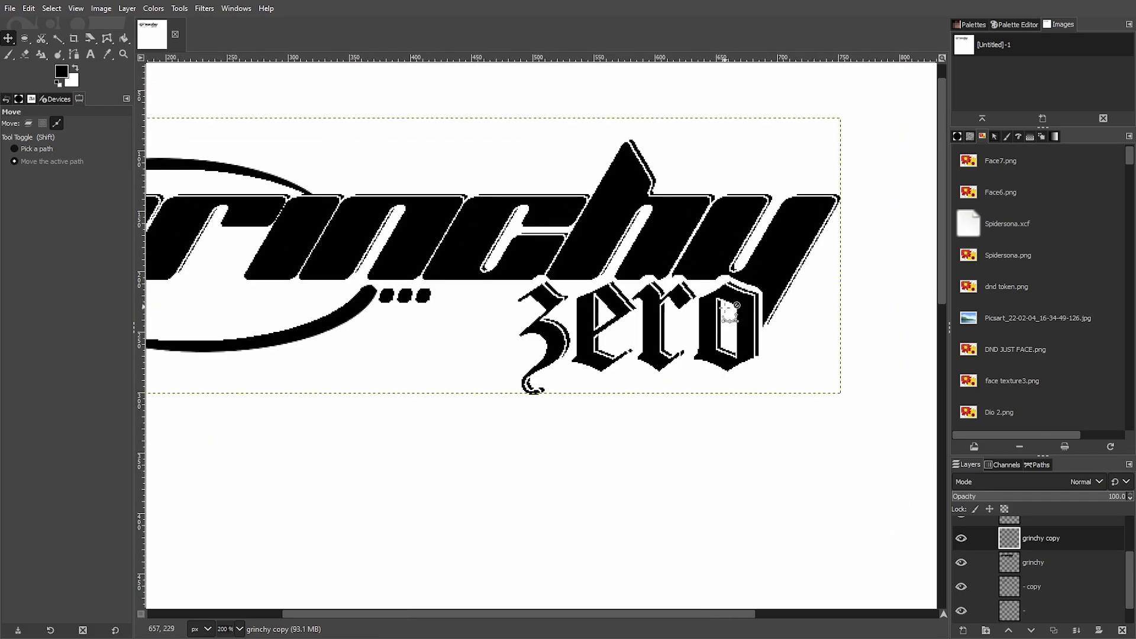
scroll(884, 367, up, 2)
scroll(879, 376, down, 2)
scroll(767, 402, up, 2)
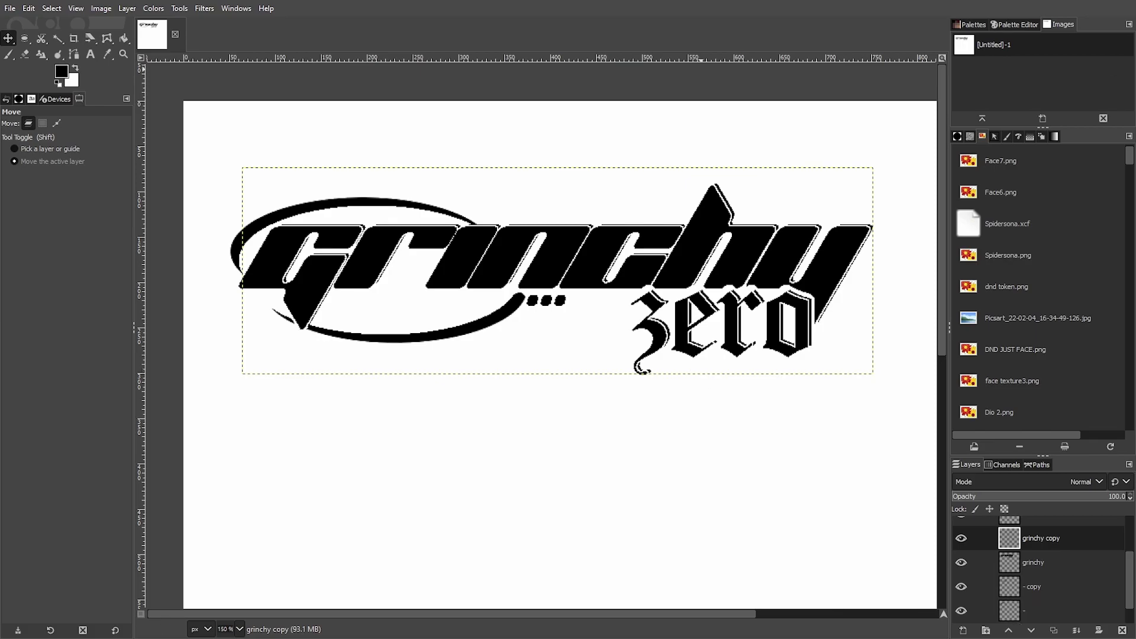
scroll(560, 248, down, 3)
scroll(549, 276, up, 1)
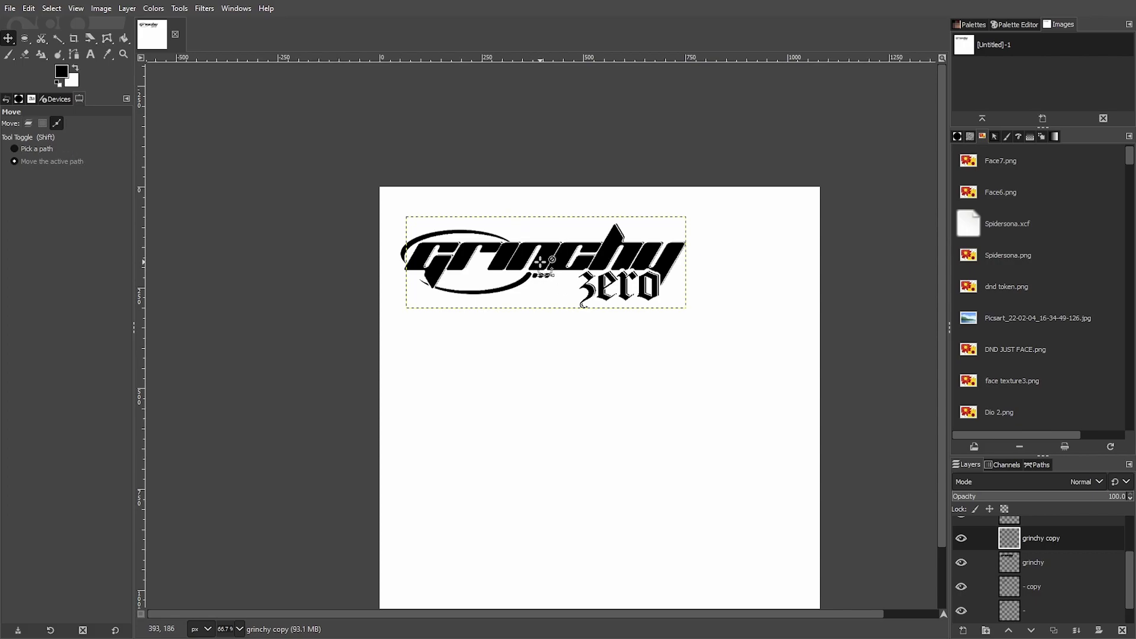
scroll(539, 262, up, 1)
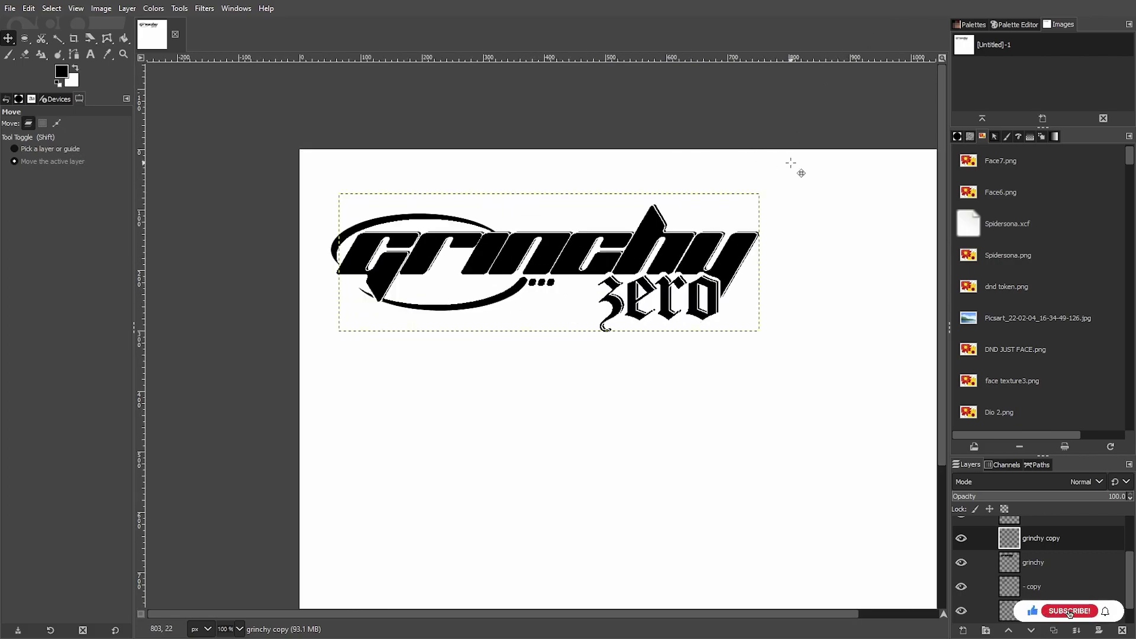
drag(686, 259, 836, 323)
scroll(781, 325, up, 3)
scroll(782, 334, down, 4)
scroll(794, 359, up, 3)
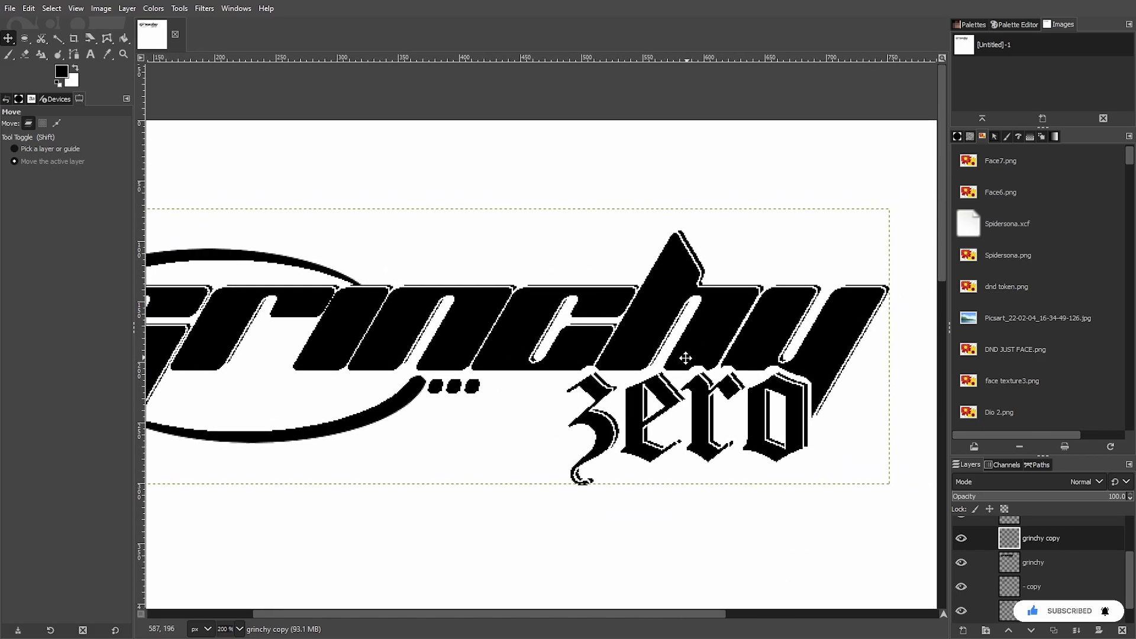
drag(674, 359, 657, 361)
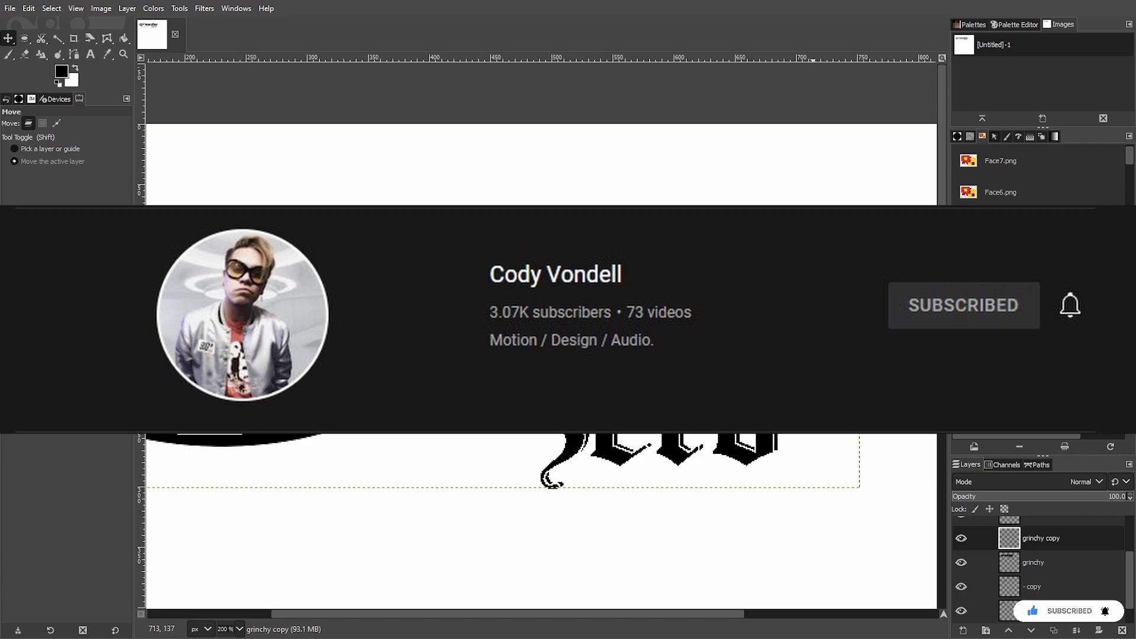
scroll(674, 359, down, 2)
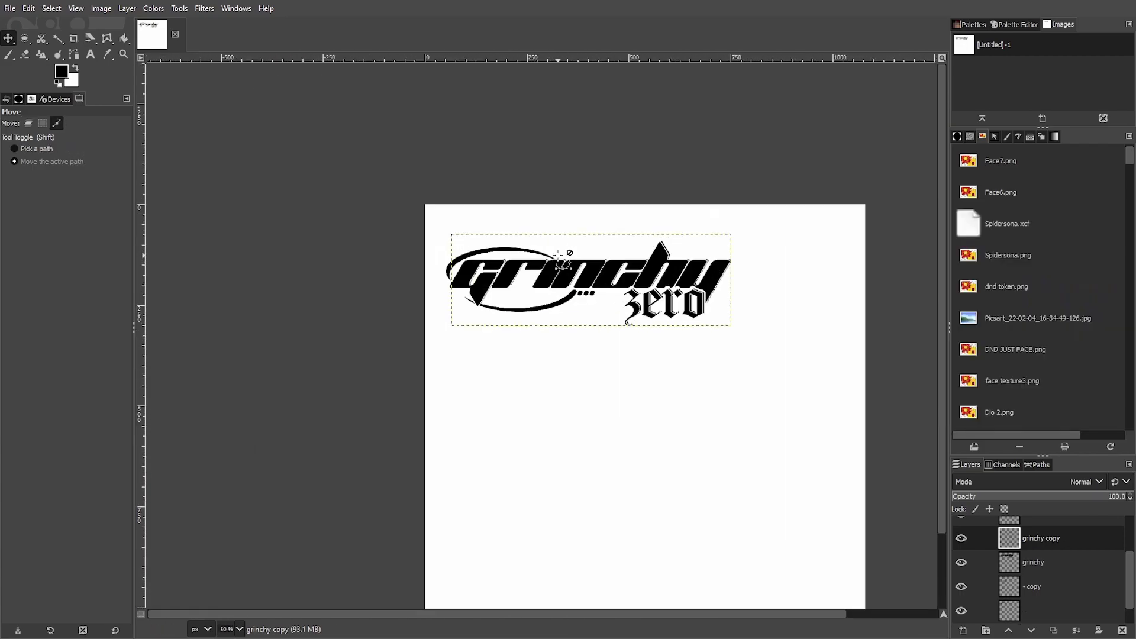
scroll(692, 370, up, 1)
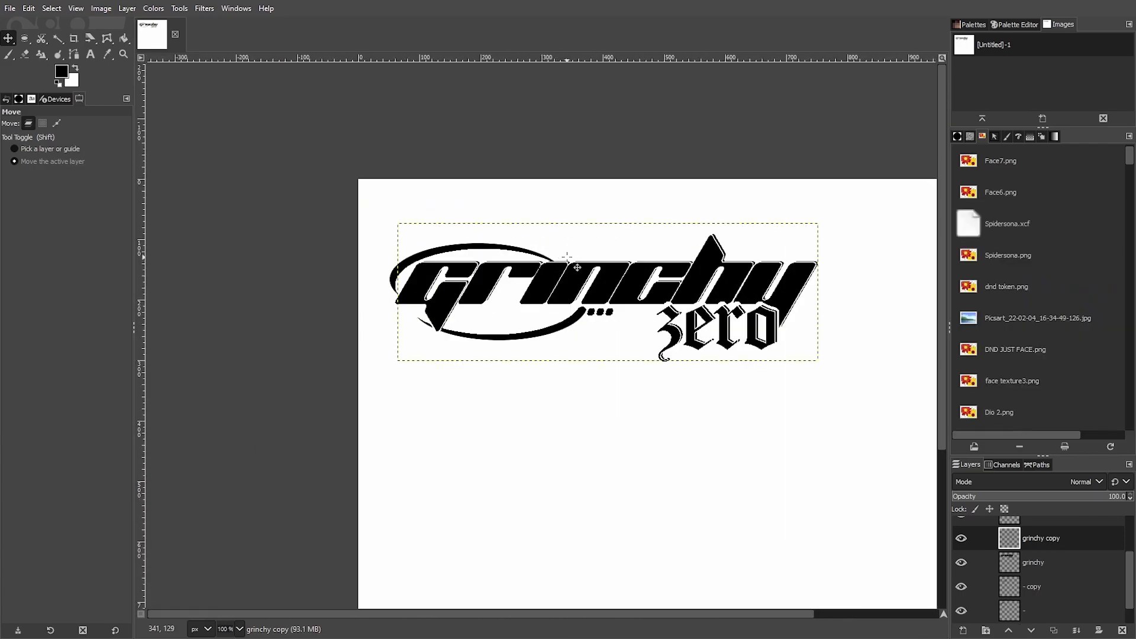
scroll(1118, 550, up, 3)
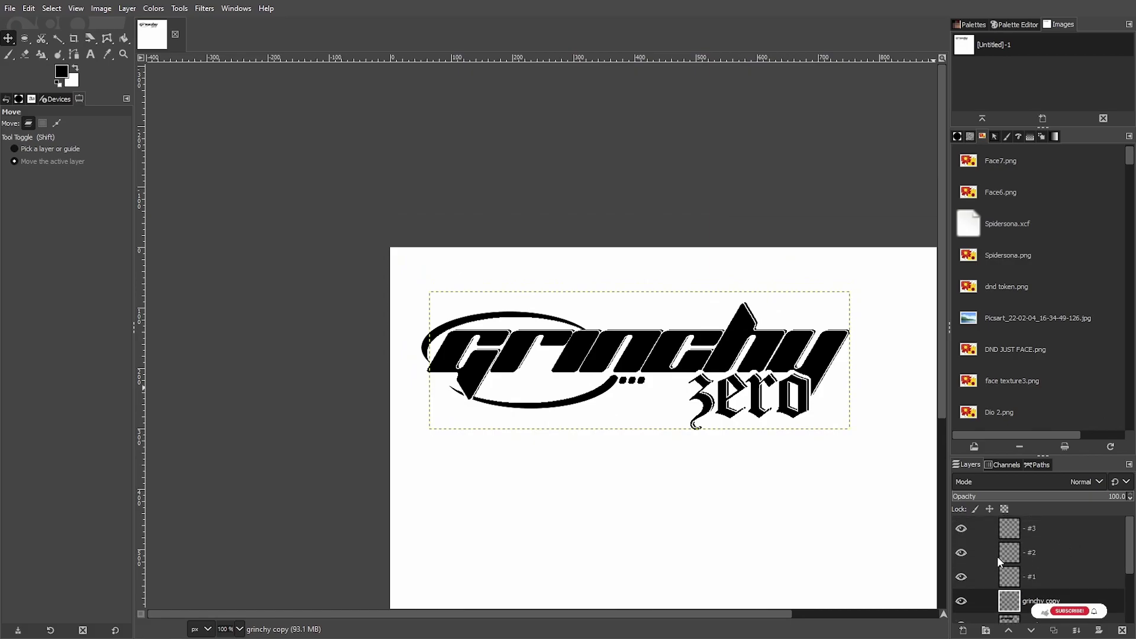
scroll(534, 389, down, 2)
drag(575, 305, 697, 494)
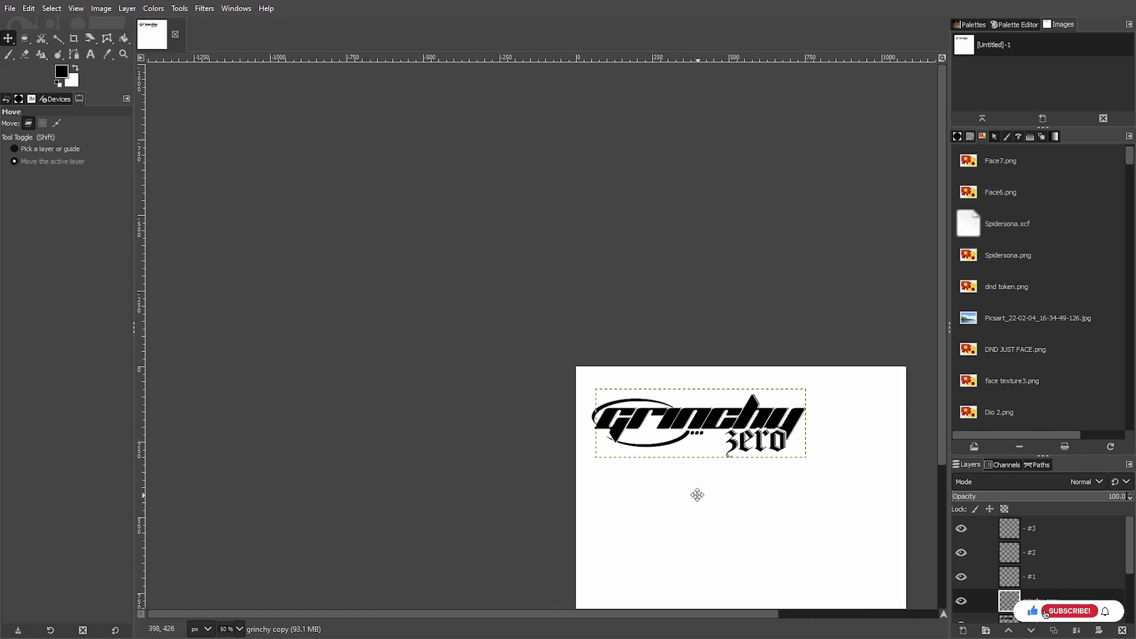
scroll(697, 473, up, 2)
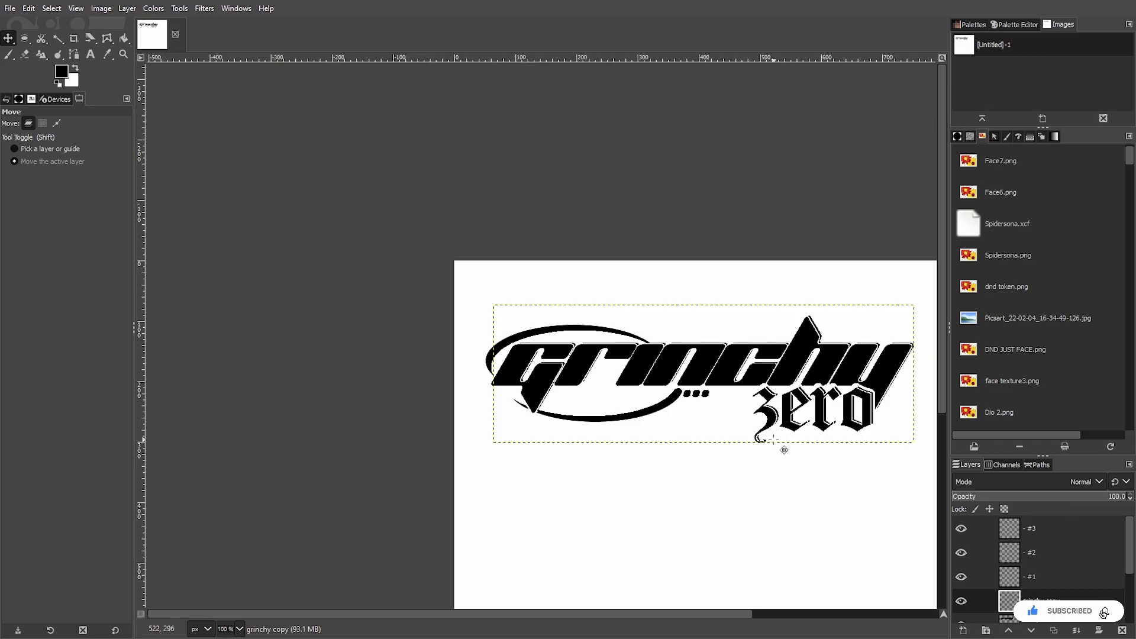
drag(784, 452, 744, 416)
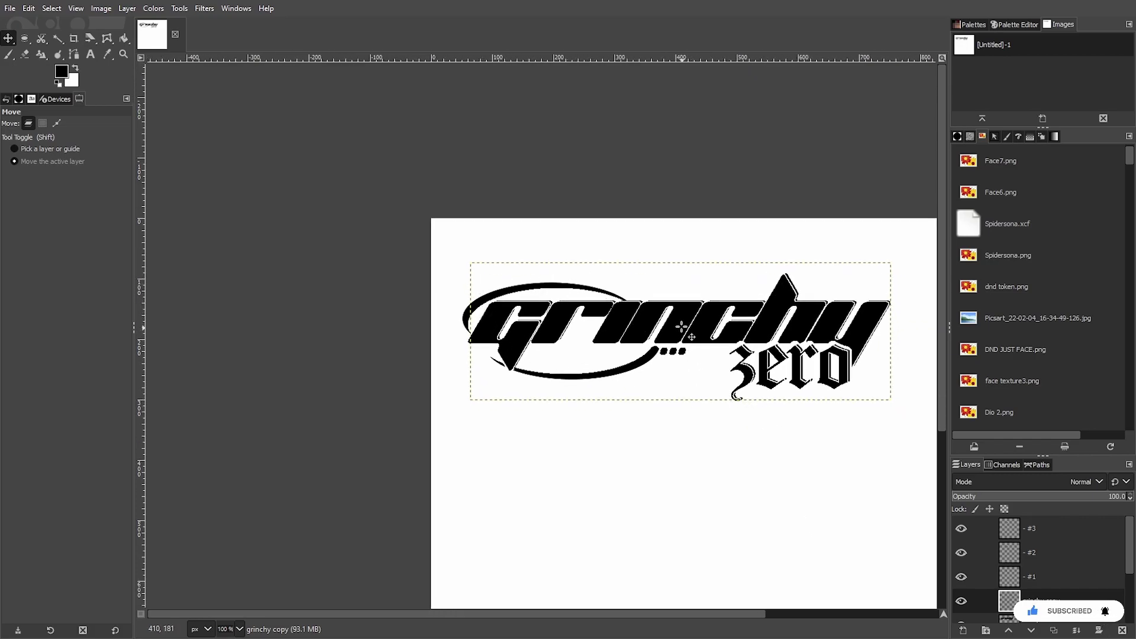
scroll(614, 286, up, 3)
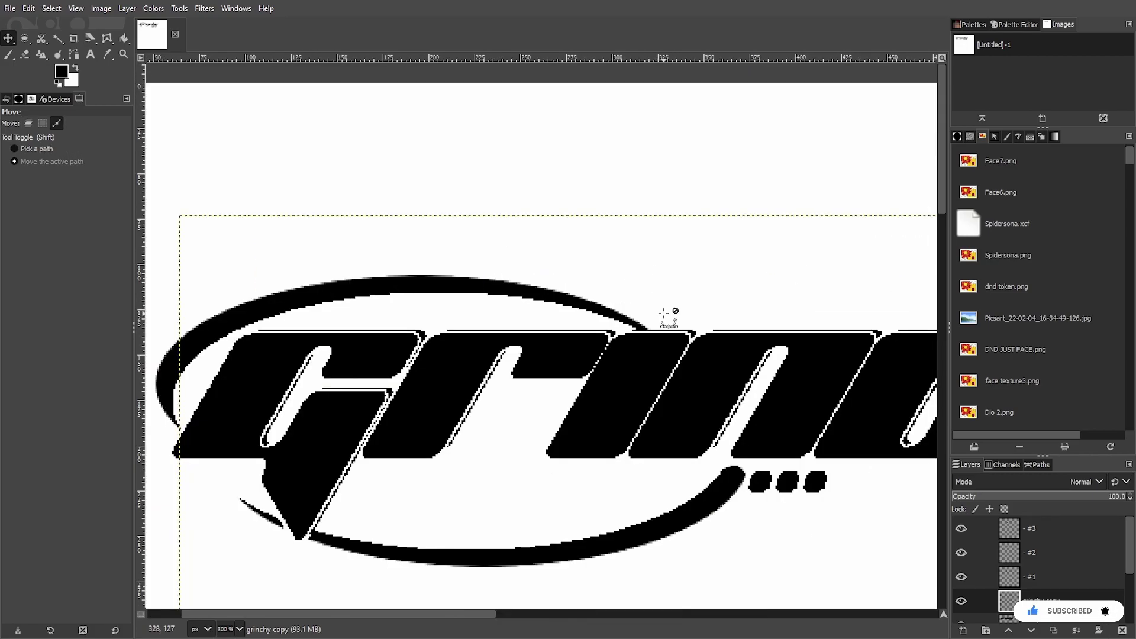
scroll(667, 315, down, 3)
drag(736, 404, 677, 292)
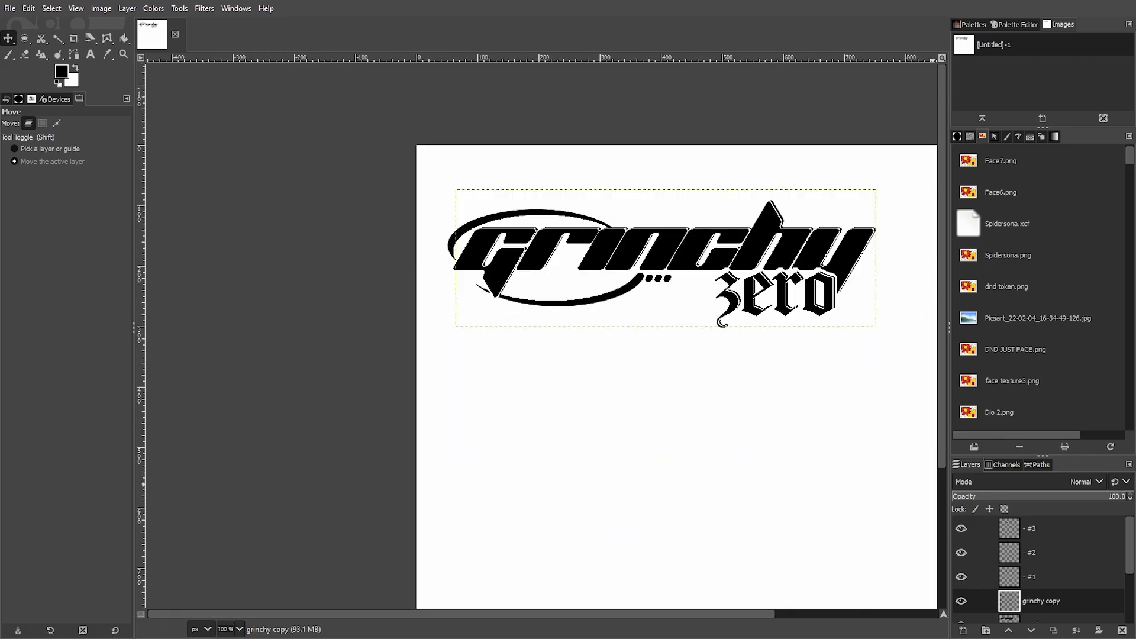
Step: Merge the dot, lettering and swoosh layers down into a single logo layer above the Background
click(1080, 538)
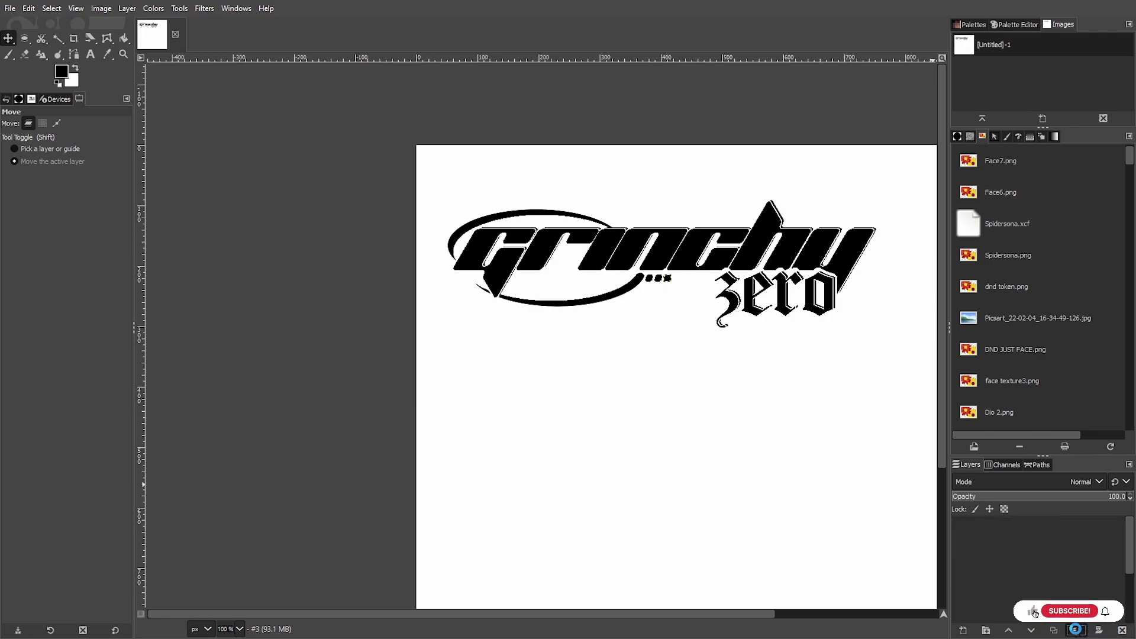
click(1074, 630)
click(1073, 630)
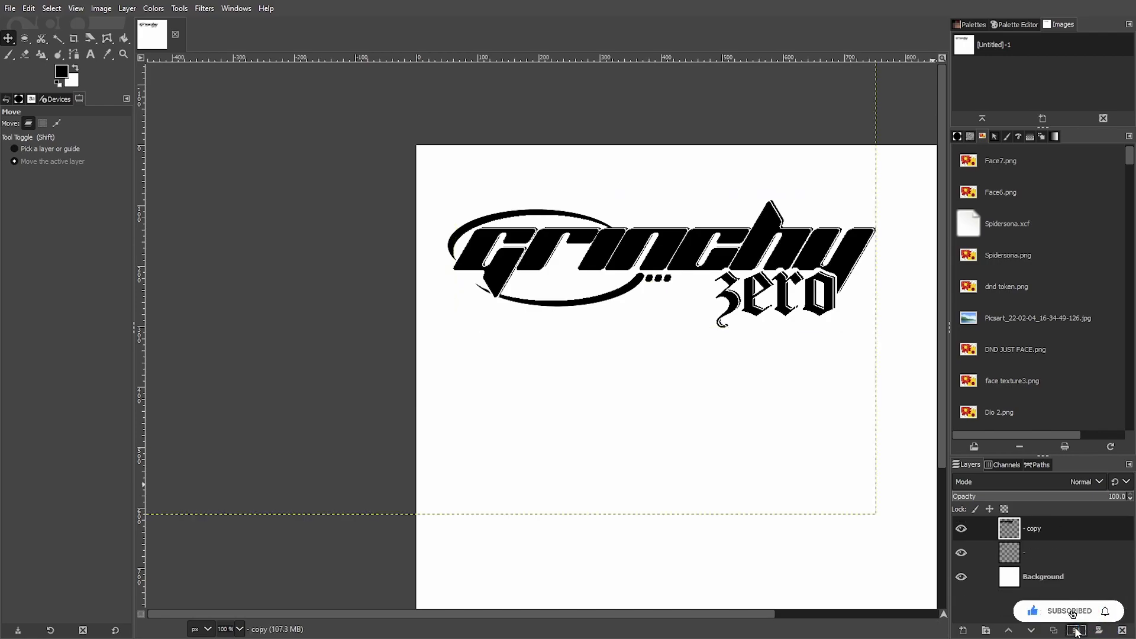
click(1074, 630)
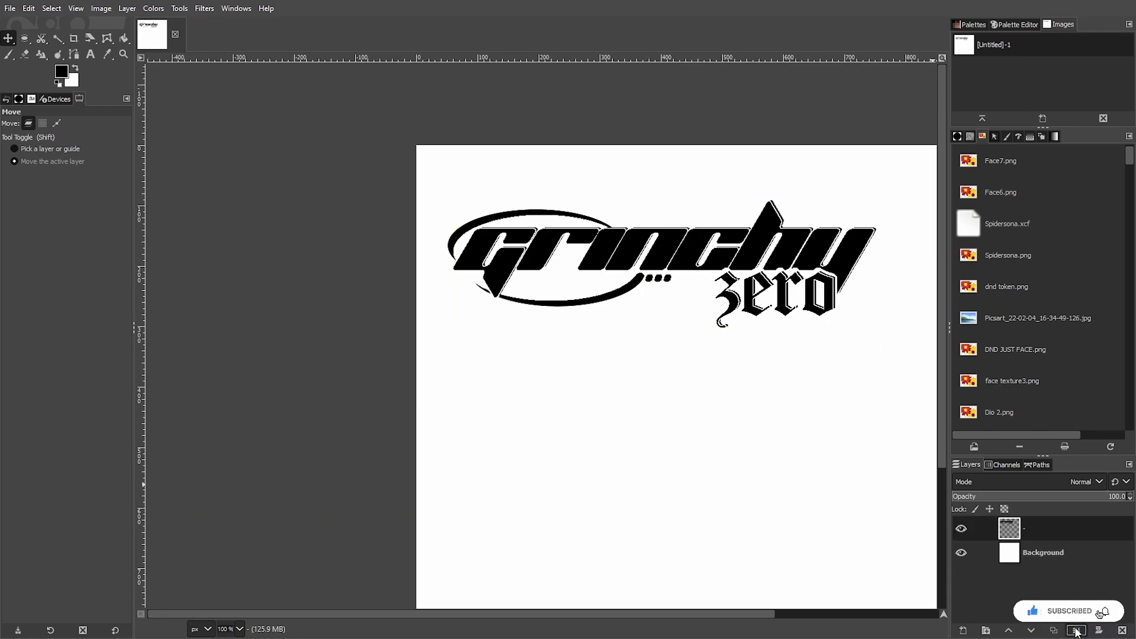
Step: Crop the merged logo layer closely around the artwork, to 703 × 213 px at position 50, 90
click(79, 37)
ctrl+scroll(493, 171, up, 2)
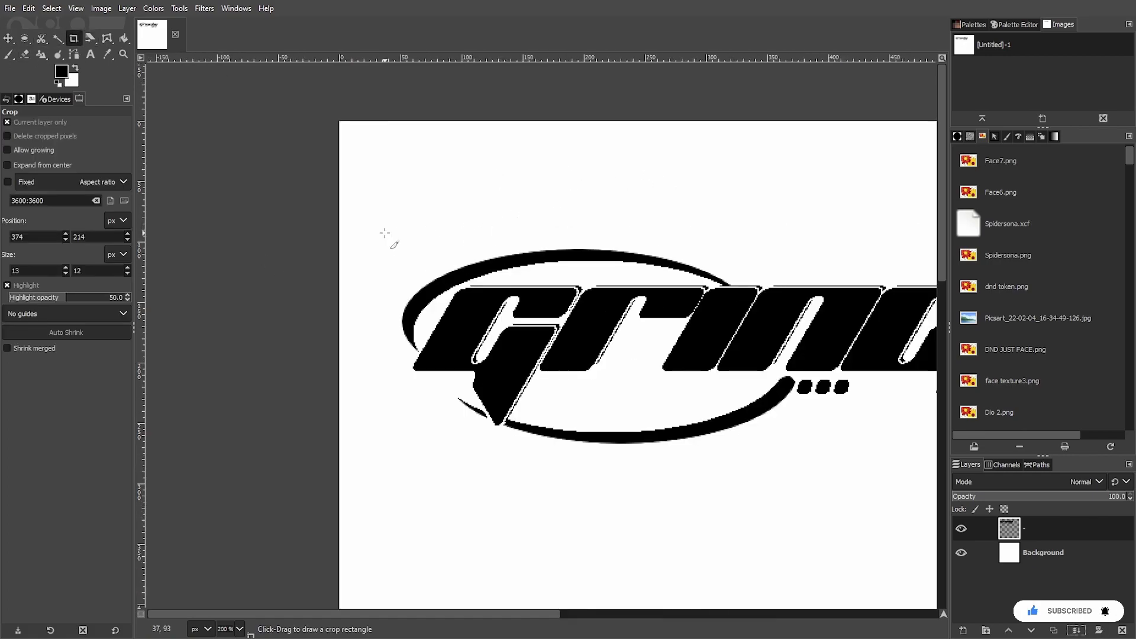
drag(385, 238, 661, 365)
scroll(737, 372, right, 3)
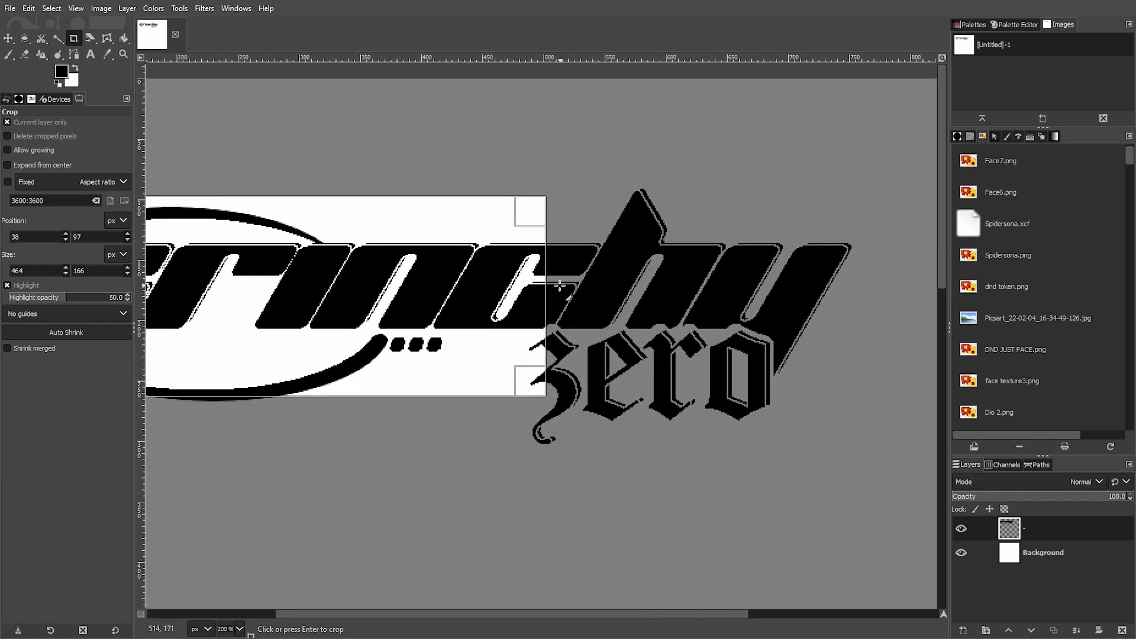
drag(544, 363, 847, 369)
drag(610, 394, 615, 434)
drag(522, 213, 616, 295)
drag(620, 298, 619, 290)
drag(197, 304, 641, 324)
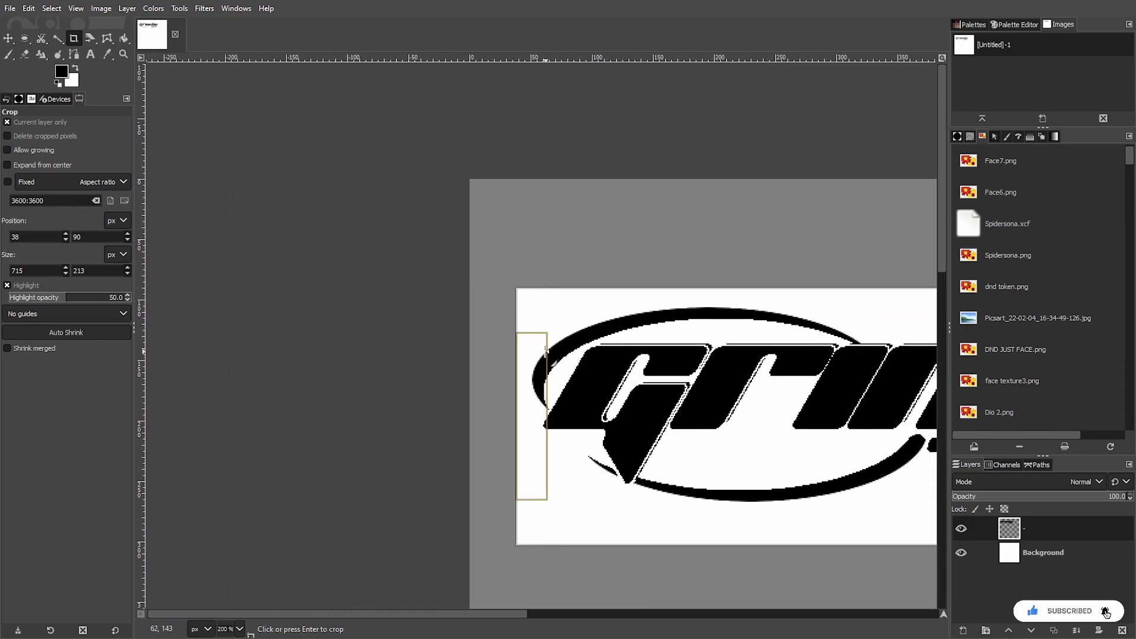
drag(530, 363, 544, 363)
scroll(633, 373, down, 3)
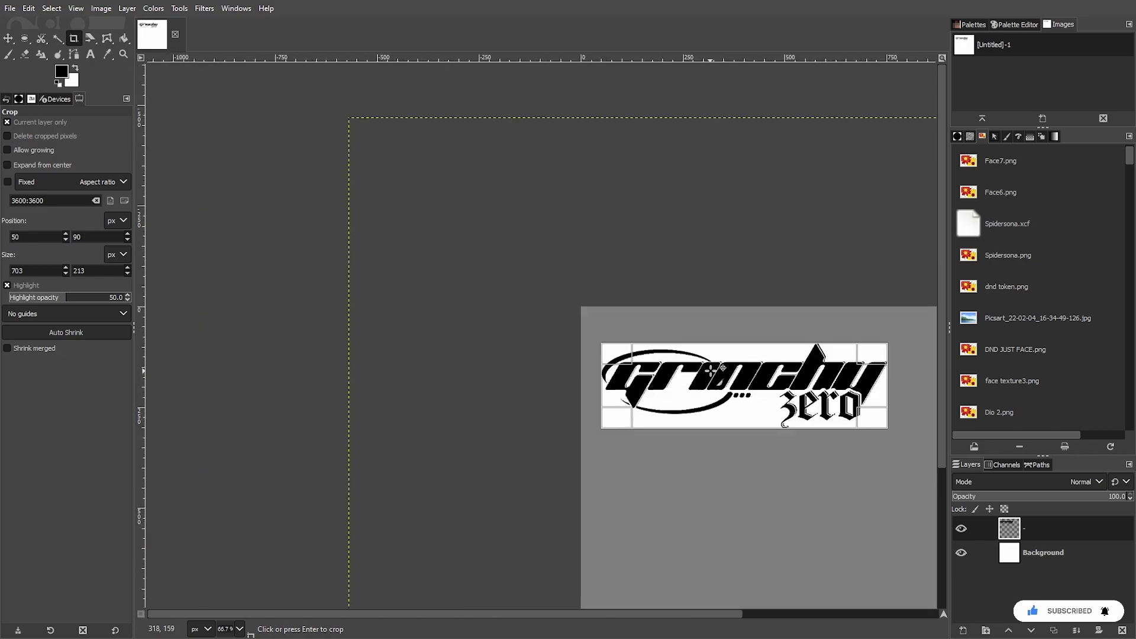
drag(716, 372, 611, 335)
Step: Centre the logo layer horizontally and vertically relative to the image with the Alignment tool
click(5, 42)
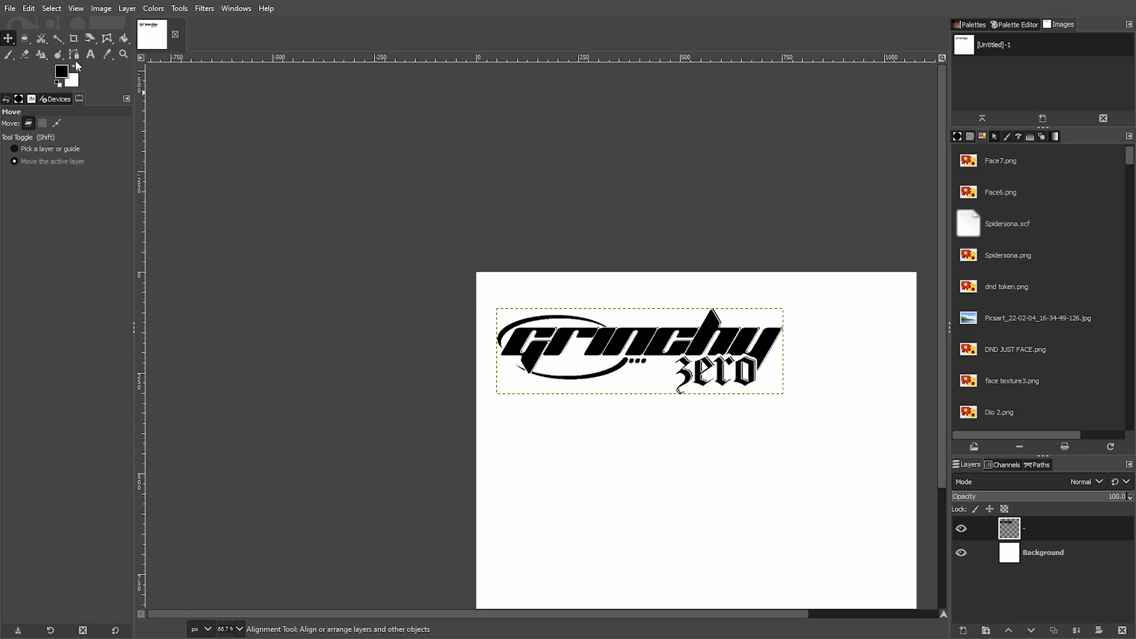
click(74, 54)
click(644, 346)
click(40, 156)
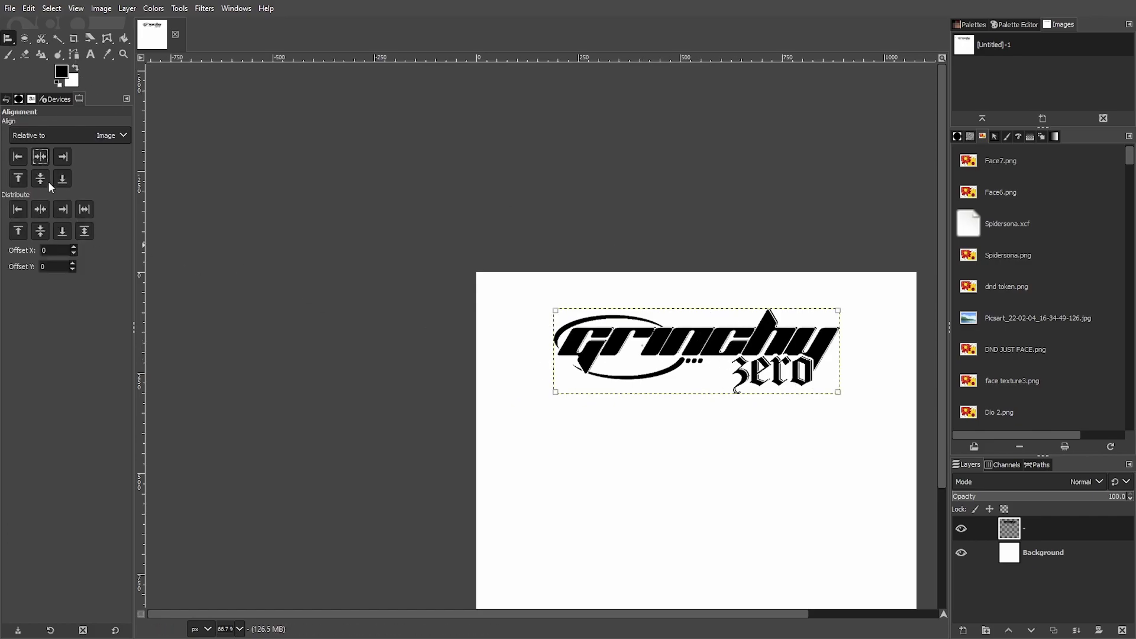
click(45, 178)
scroll(755, 347, down, 4)
scroll(728, 347, up, 5)
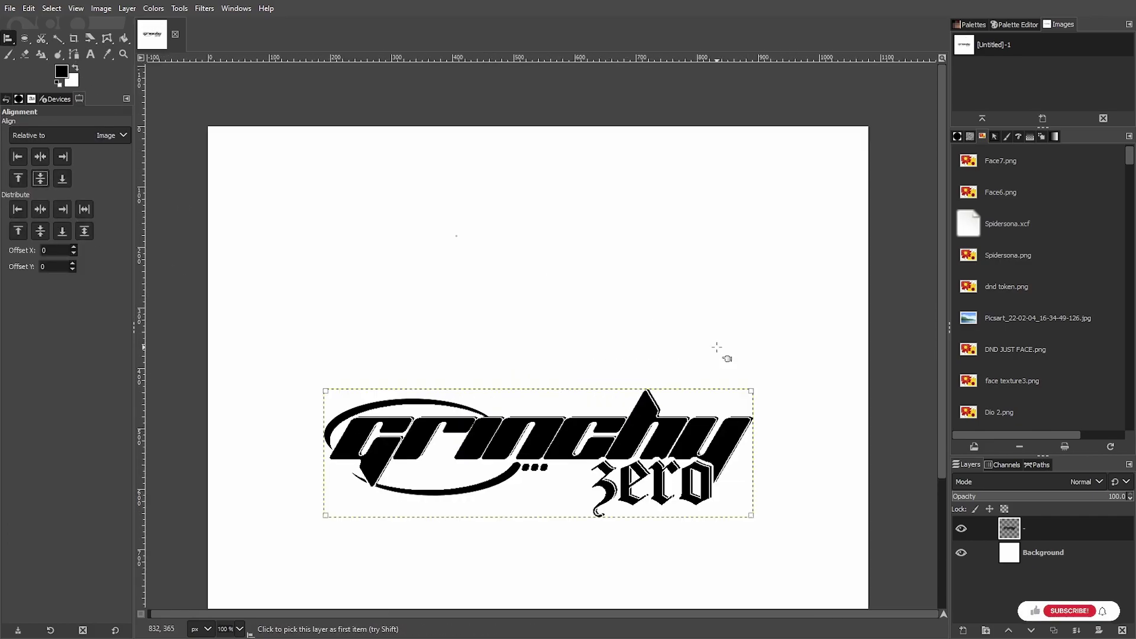
scroll(717, 347, down, 3)
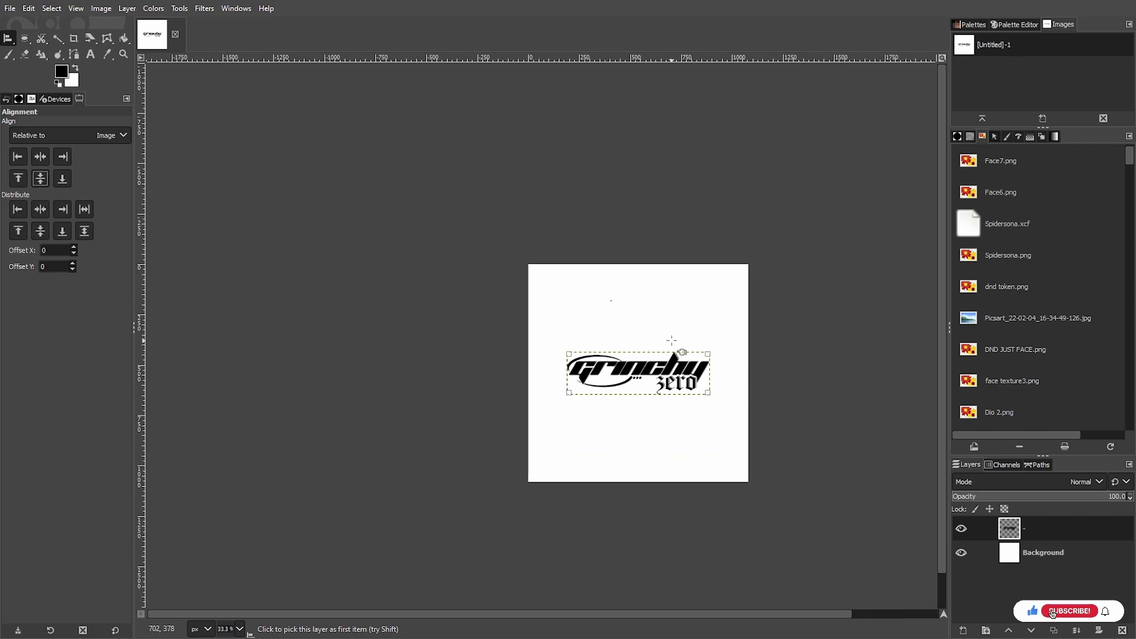